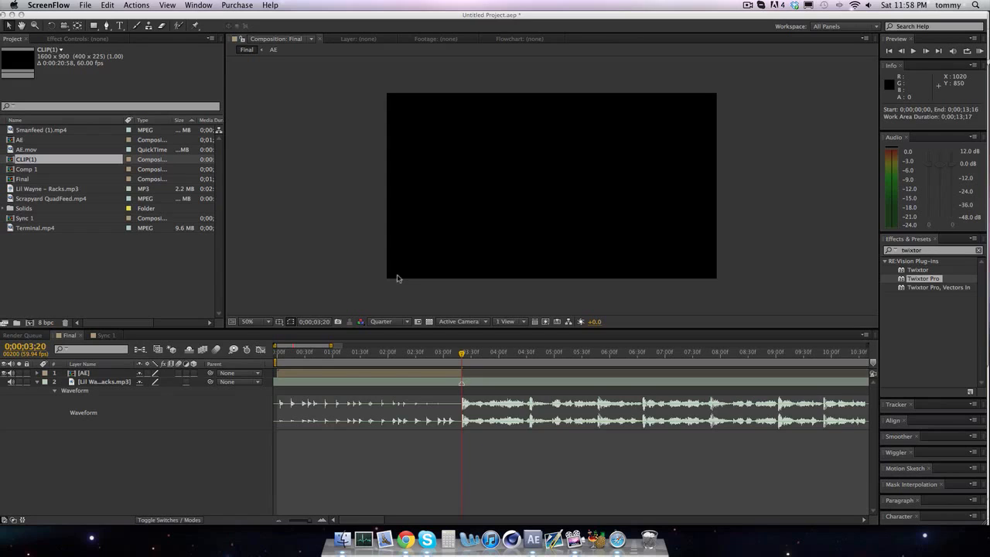
- Close the Sync 1 timeline and return to the Final composition at its first frame with the music layer selected
left_click(455, 354)
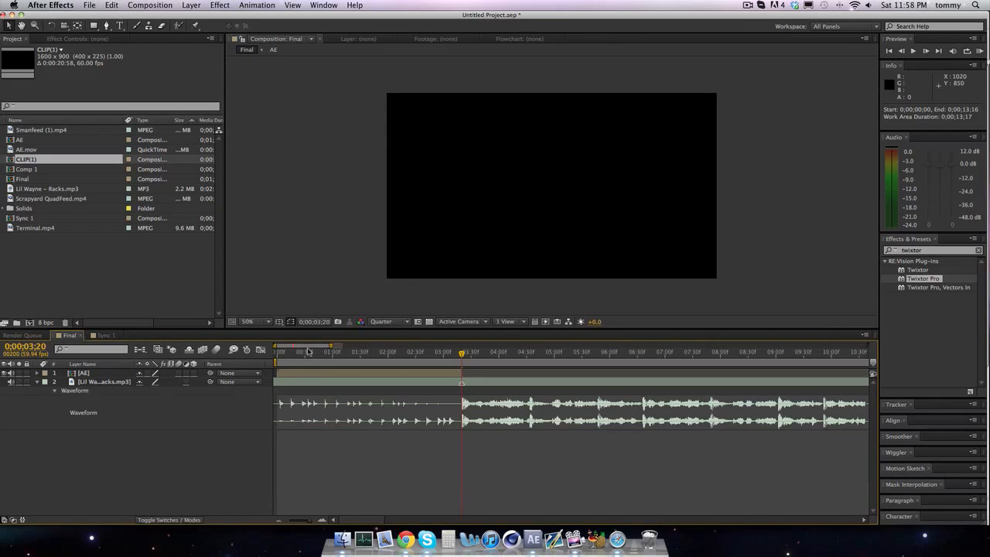
key("Home")
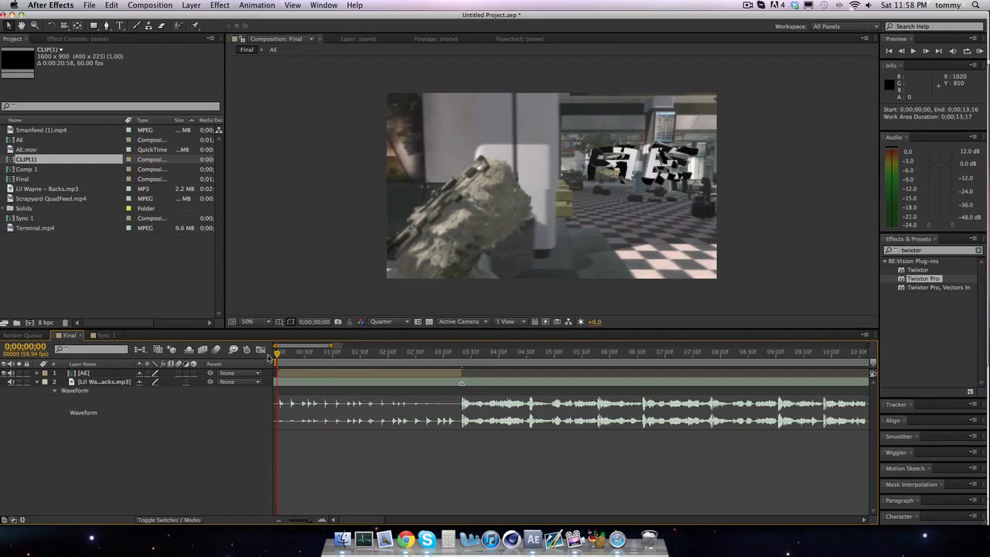
left_click(114, 382)
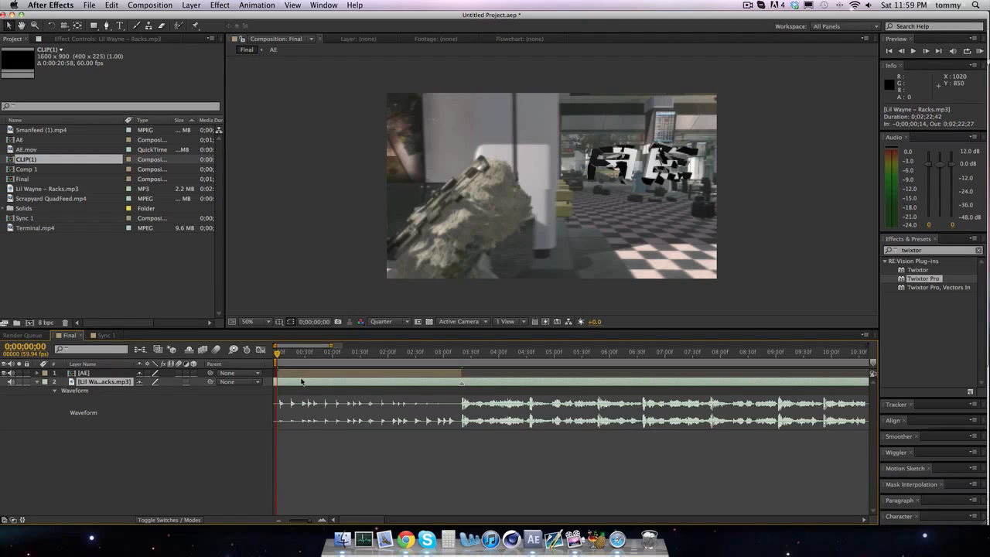
left_click(106, 336)
left_click(70, 336)
left_click(104, 374)
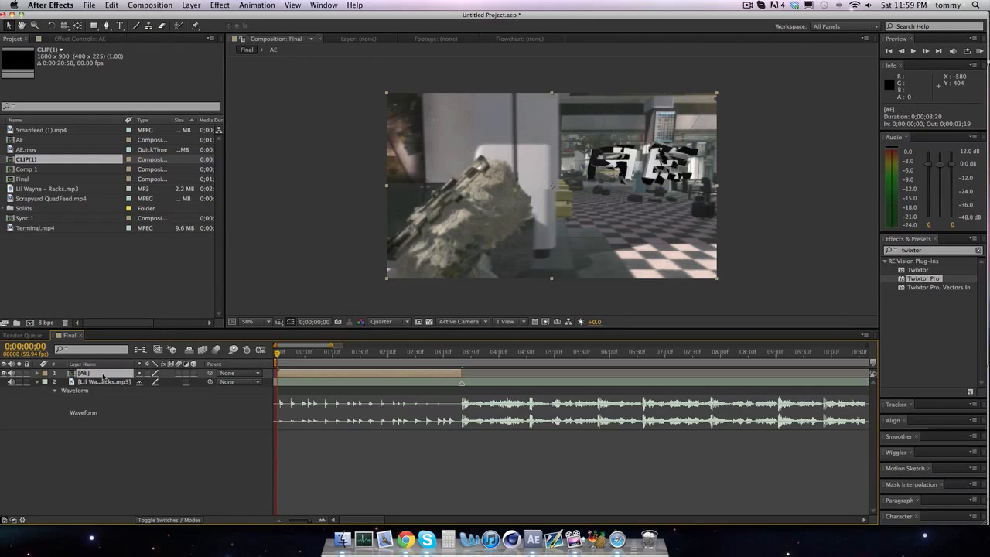
left_click(104, 382)
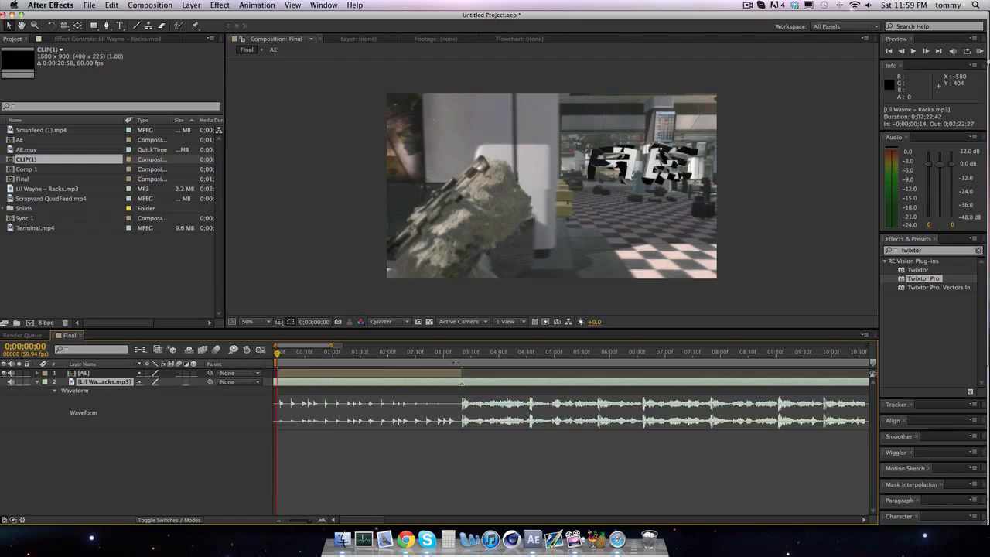
- Move to 0;00;03;20 in the Final composition, where the AE clip ends, and run a brief RAM preview
left_click_drag(460, 356, 462, 354)
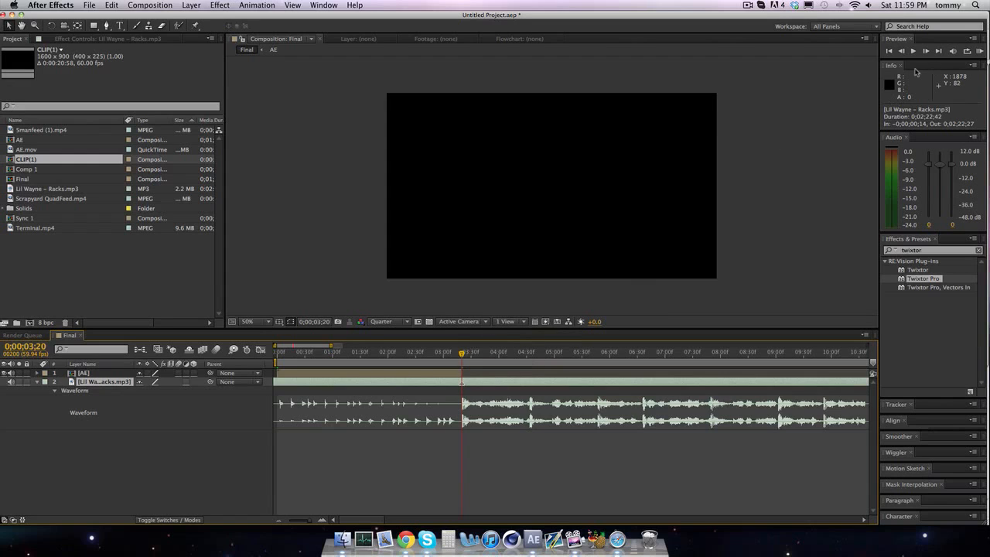
left_click(981, 51)
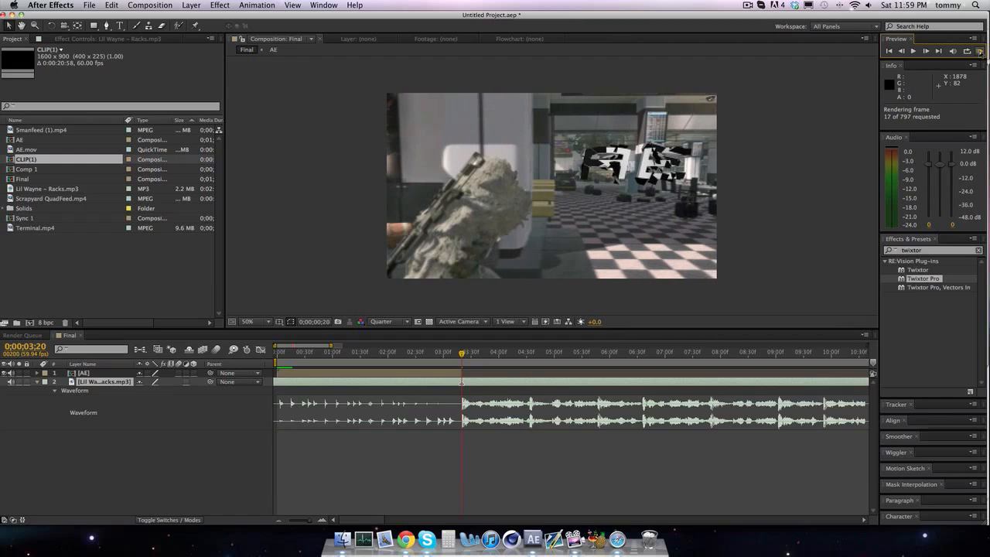
left_click(462, 354)
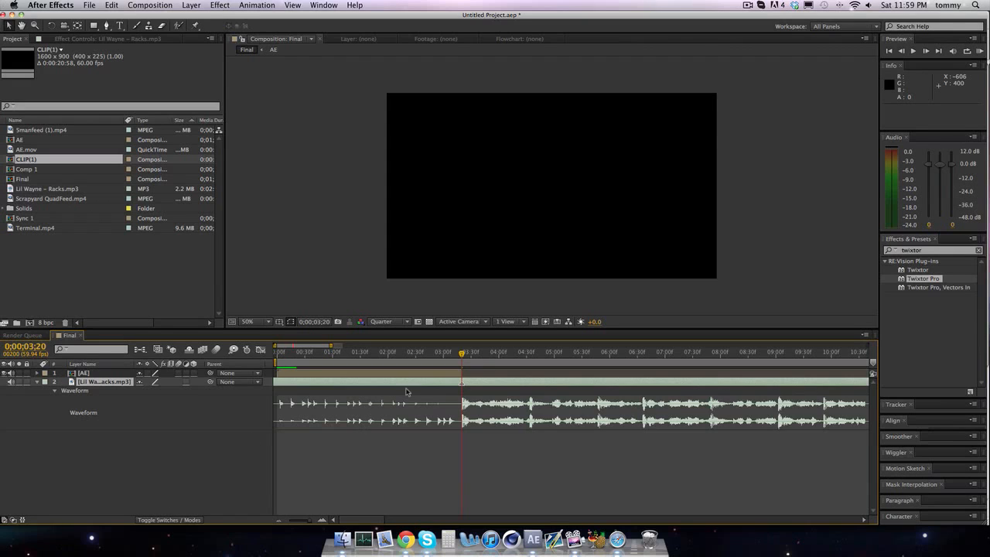
- Move the current time to 0;00;02;47 and add a new adjustment layer to the Final composition
left_click(456, 354)
left_click_drag(456, 353, 431, 353)
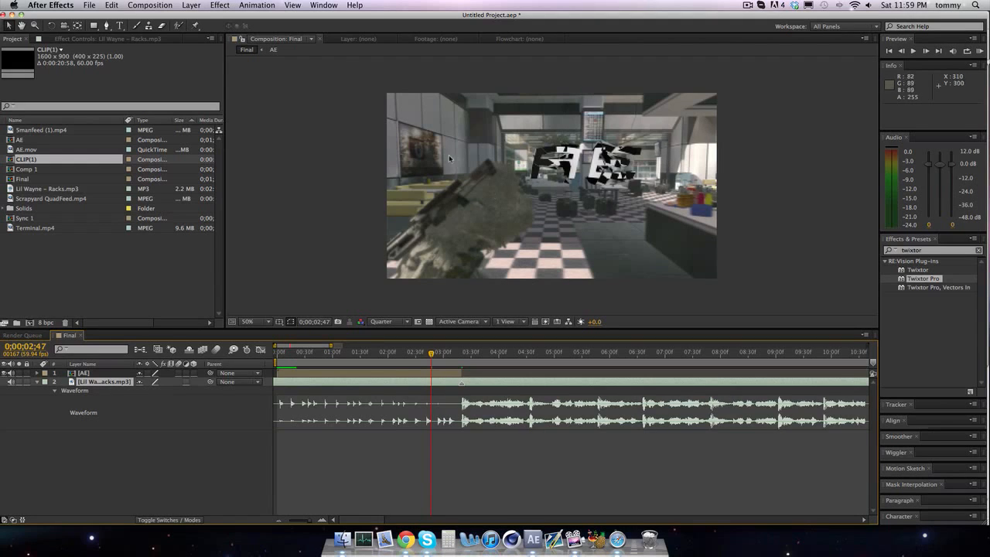
left_click(191, 5)
mouse_move(205, 17)
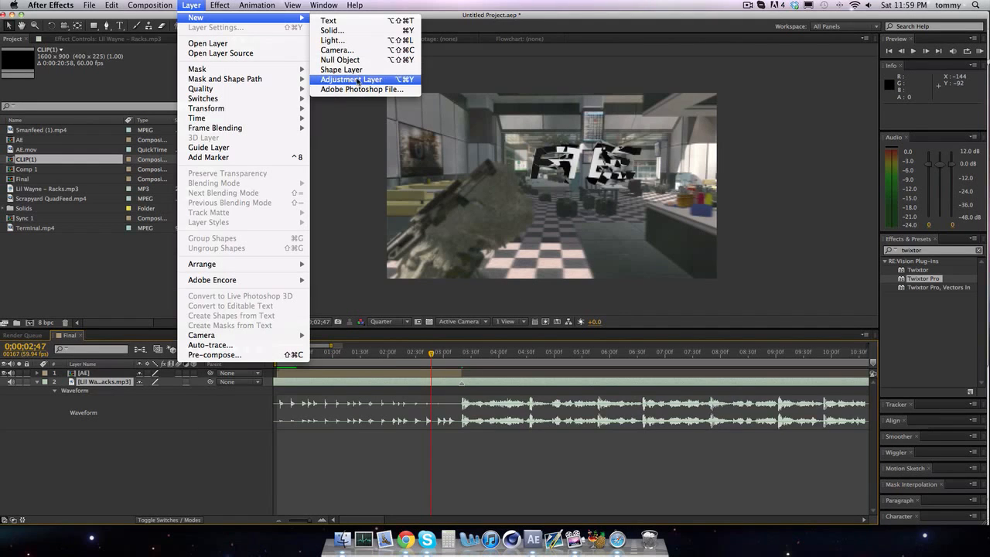
left_click(356, 80)
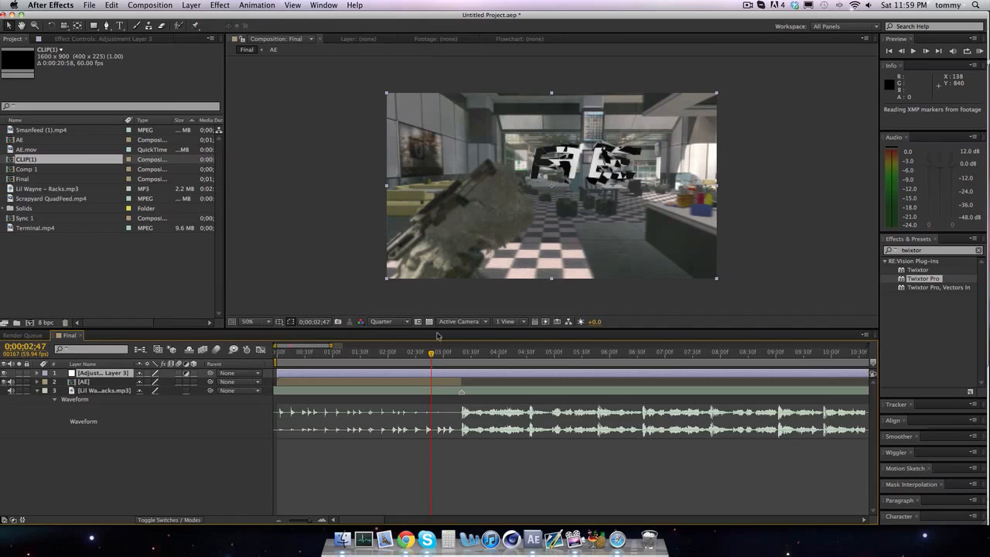
- Split the adjustment layer at 0;00;02;50 and delete the part before that time
left_click(463, 352)
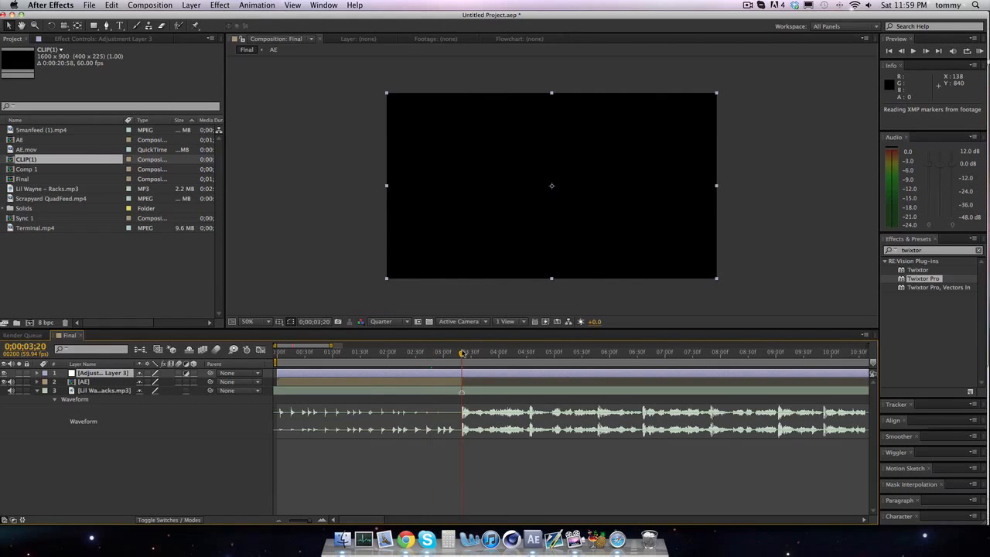
left_click_drag(462, 354, 434, 353)
key("super+shift+d")
left_click(417, 383)
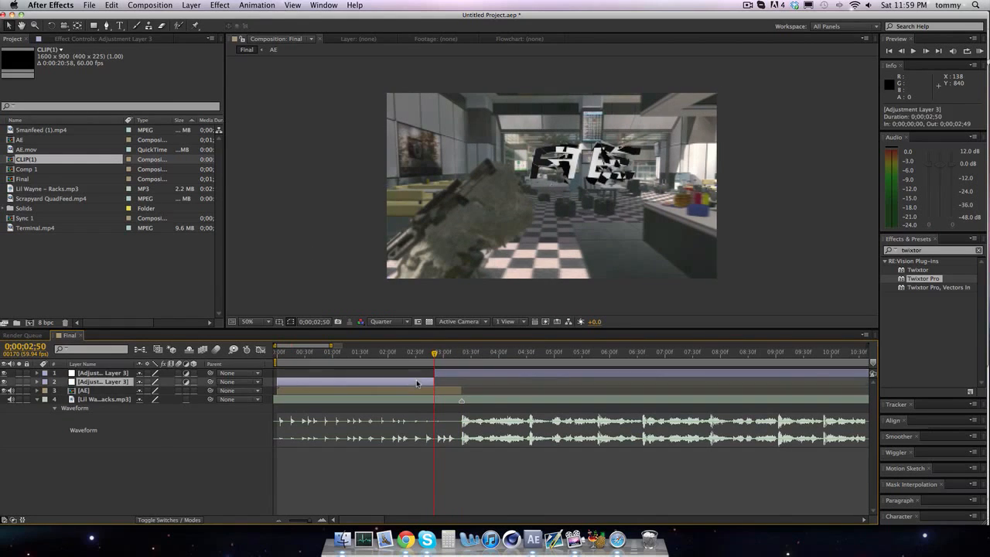
key("Delete")
- Split the adjustment layer at 0;00;03;20, where the AE clip ends, and delete the part after it
left_click(461, 354)
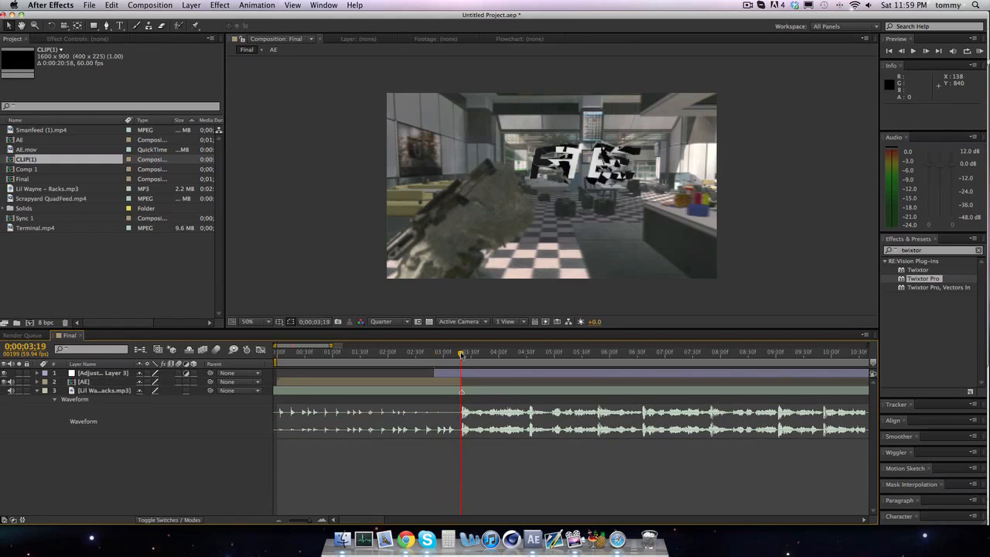
left_click(463, 355)
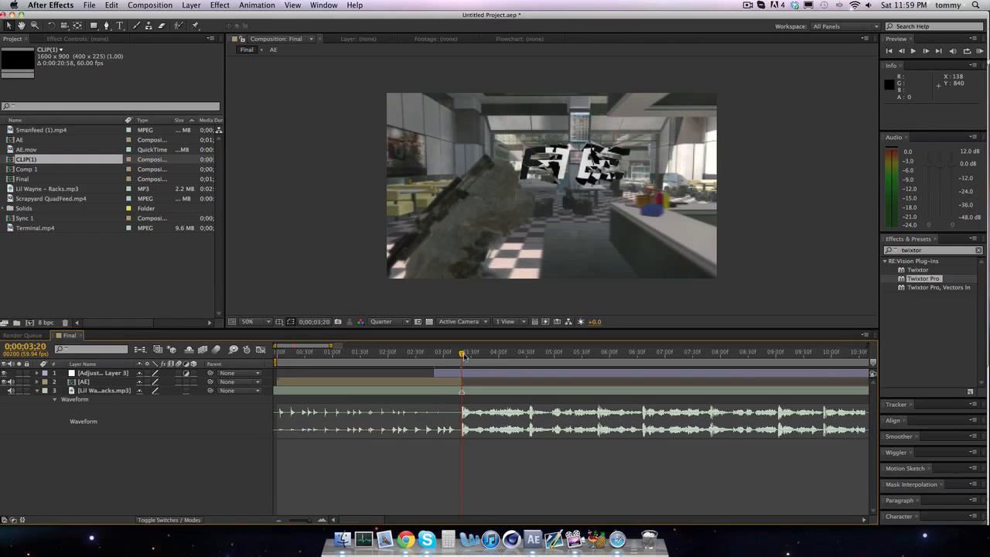
left_click(464, 372)
key("super+shift+d")
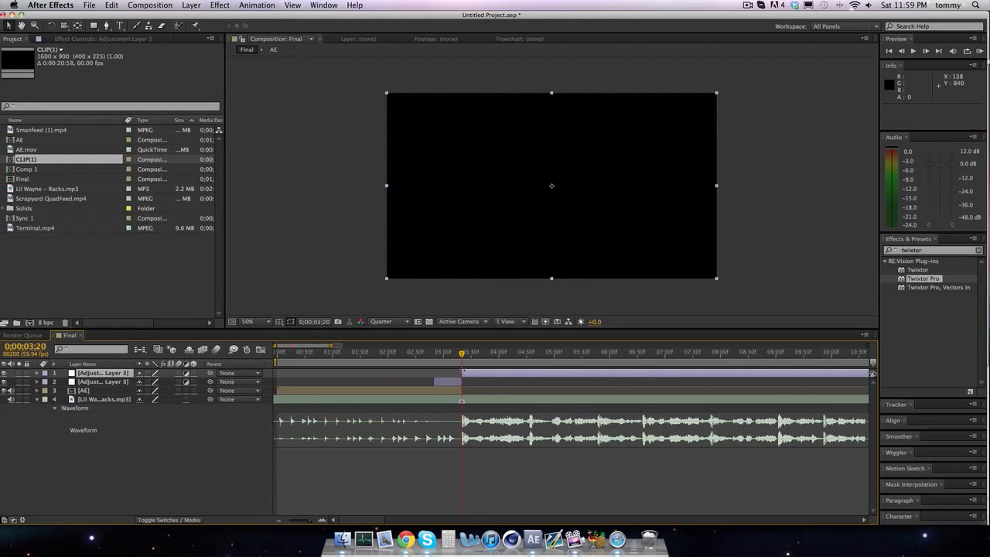
key("Delete")
- Return to 0;00;02;50, rename the adjustment layer LIGHT SWEEP TRANSITION, and close its layer view to show the Final composition
left_click_drag(462, 354, 434, 354)
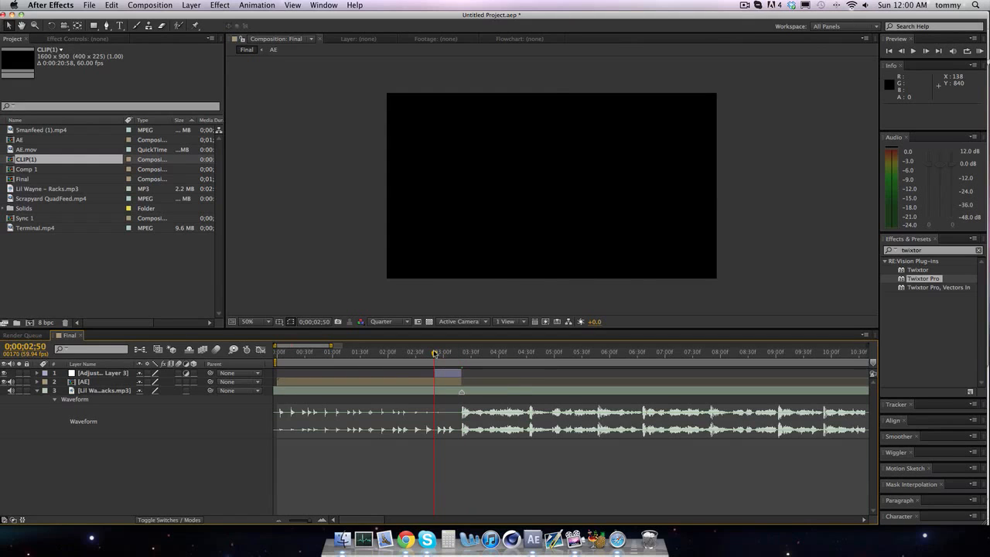
double_click(105, 374)
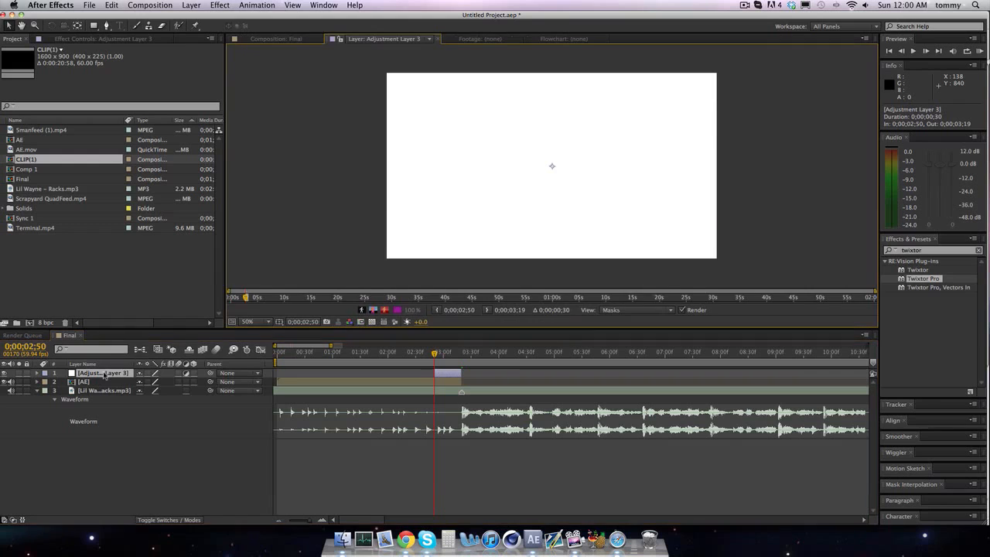
right_click(106, 376)
left_click(127, 515)
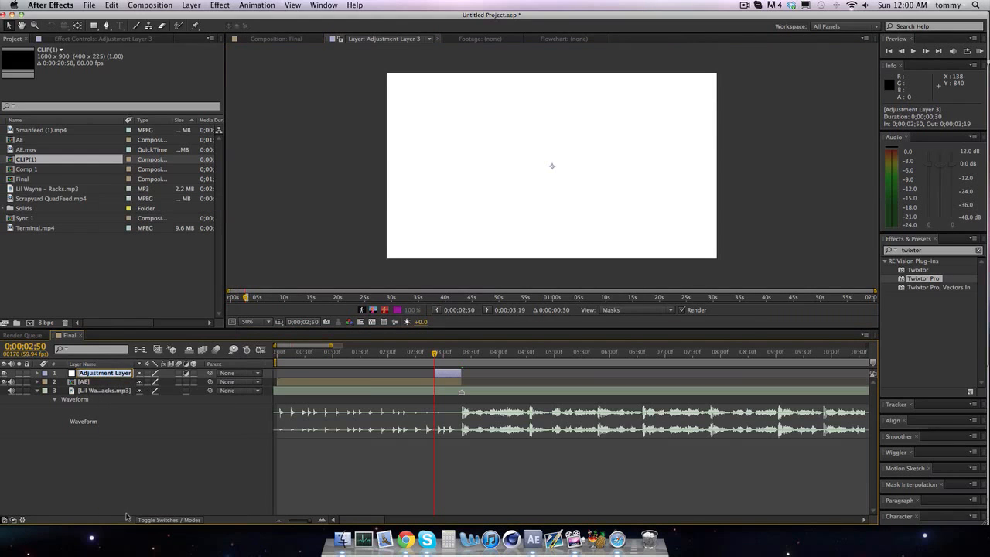
type("CC")
type("ANSITION")
key("Return")
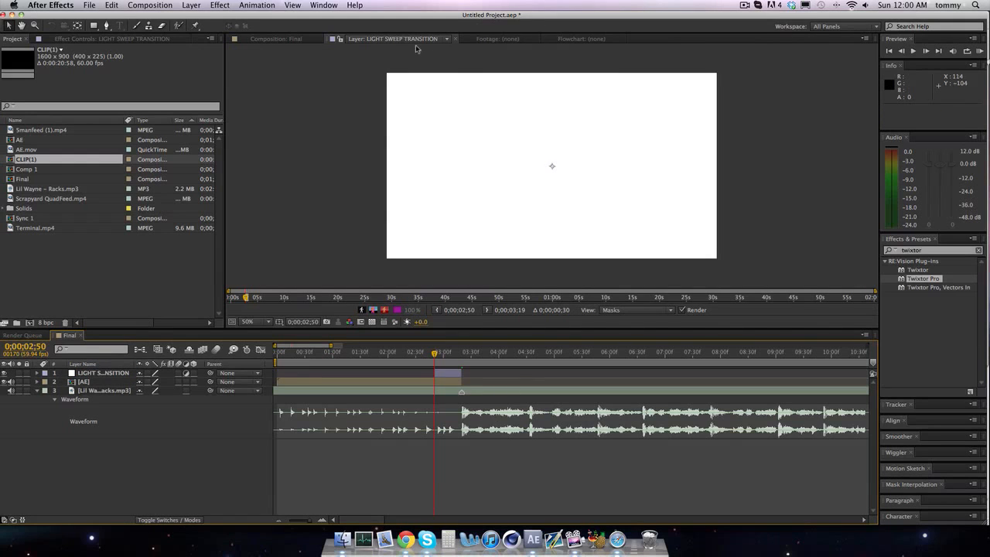
left_click(454, 38)
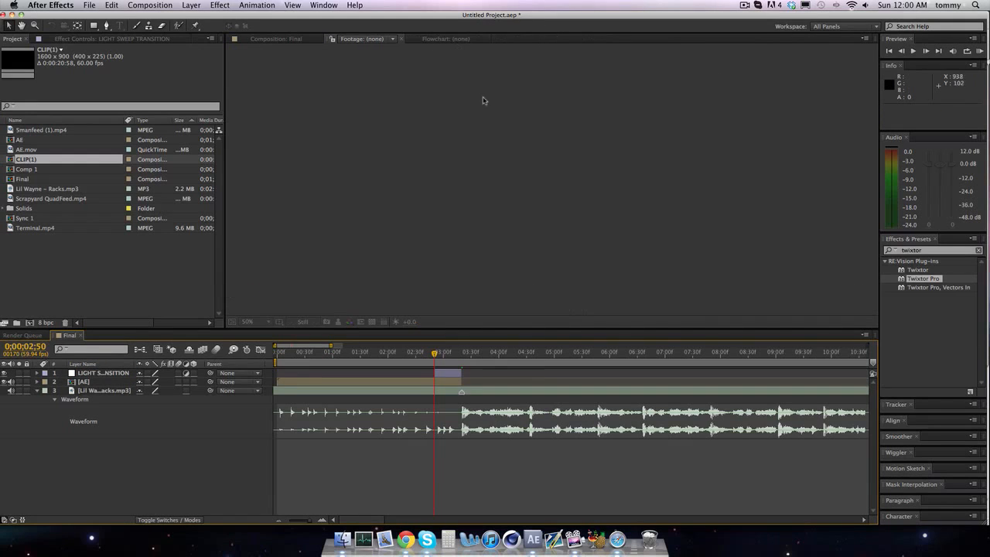
left_click(273, 40)
- Search the effects for "cc light sweep" and apply CC Light Sweep to the LIGHT SWEEP TRANSITION layer
left_click_drag(939, 251, 815, 242)
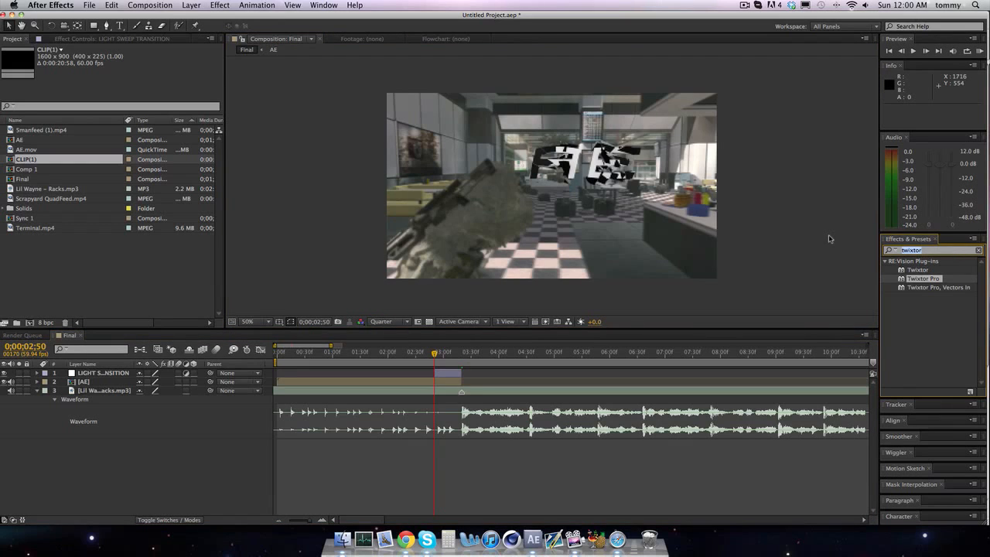
type("cc light sweep")
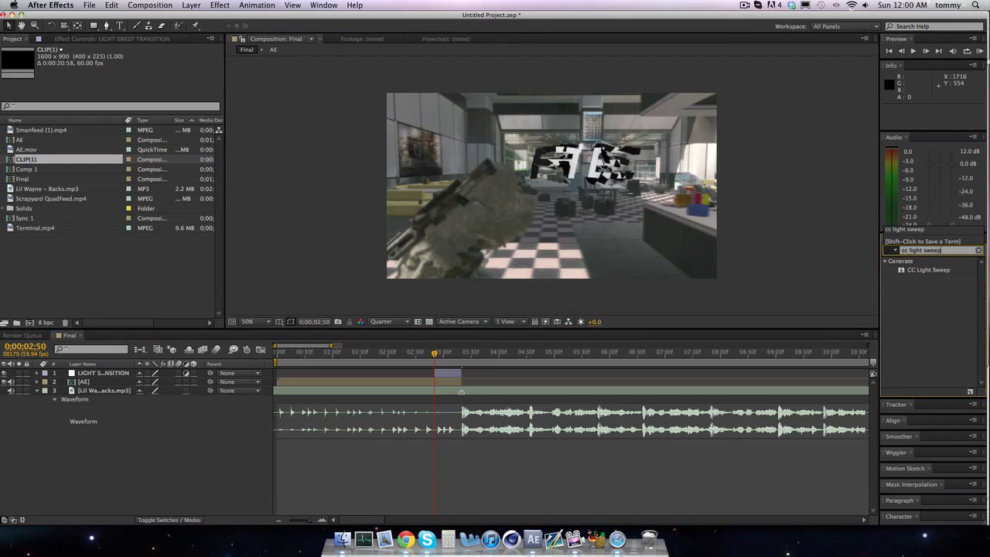
left_click_drag(927, 270, 551, 195)
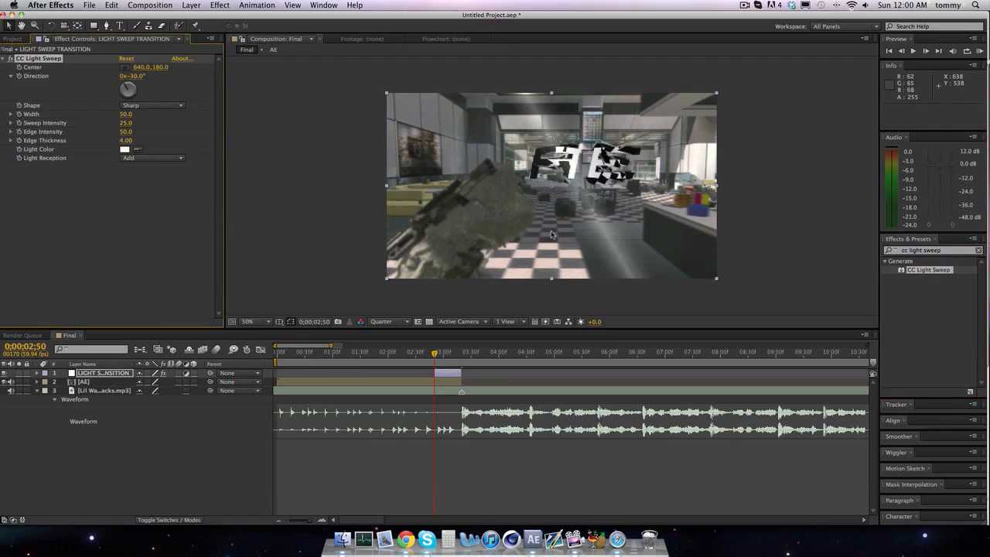
- Set CC Light Sweep's Direction to 90°, Sweep Intensity to 100 and Width to 100
left_click(140, 76)
type("90")
key("Return")
left_click(125, 123)
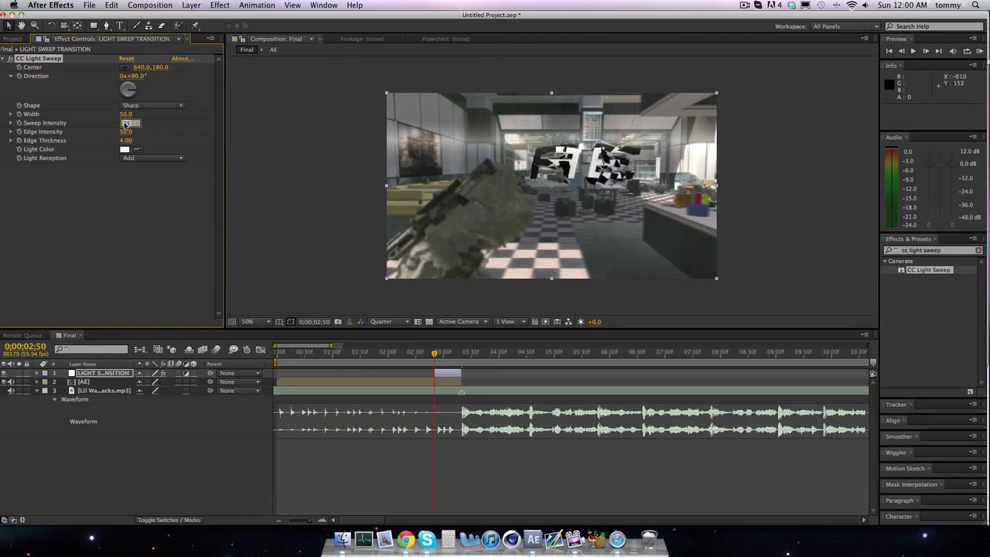
key("Return")
left_click(126, 114)
type("100")
key("Return")
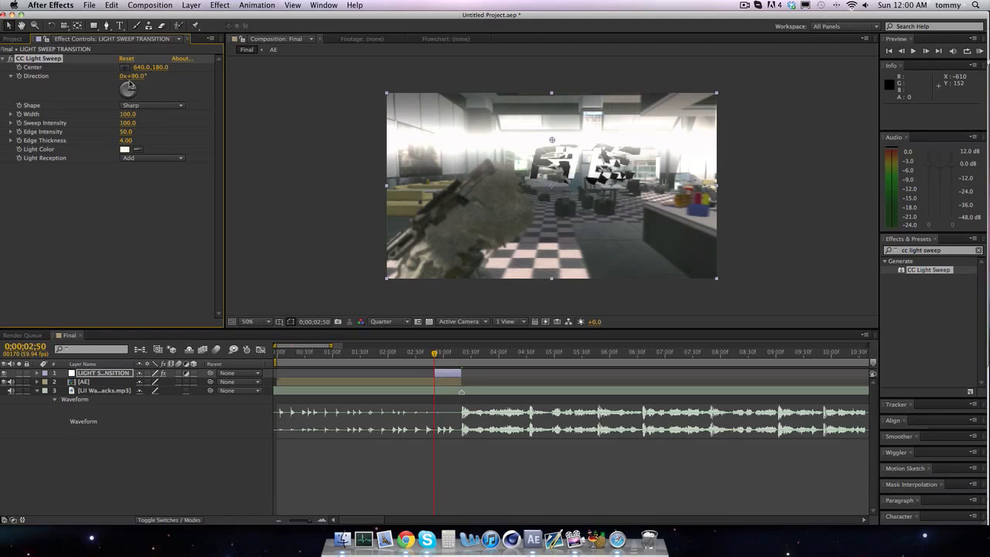
- Place the light sweep's Center just above the frame, at about 636, -74
left_click(124, 68)
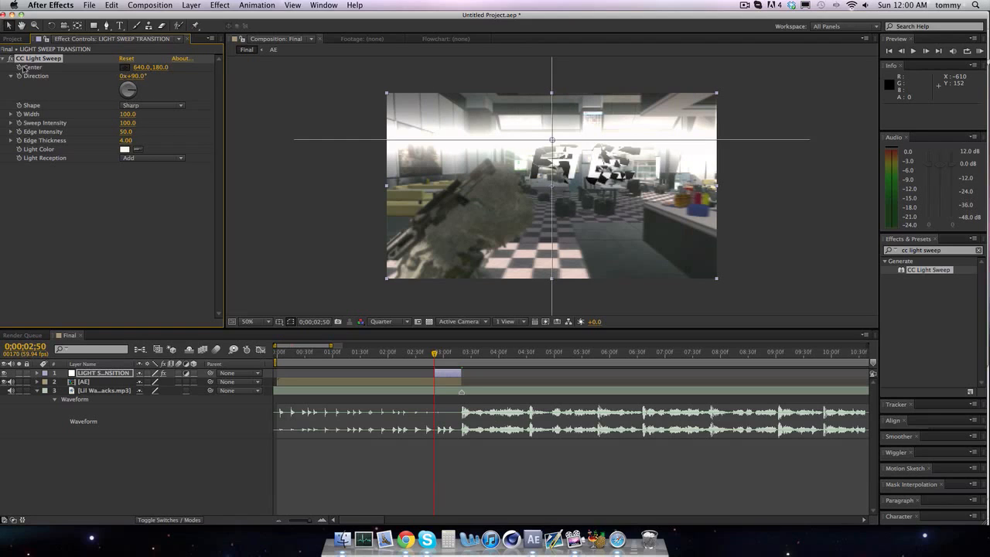
left_click(554, 95)
left_click_drag(553, 94, 552, 78)
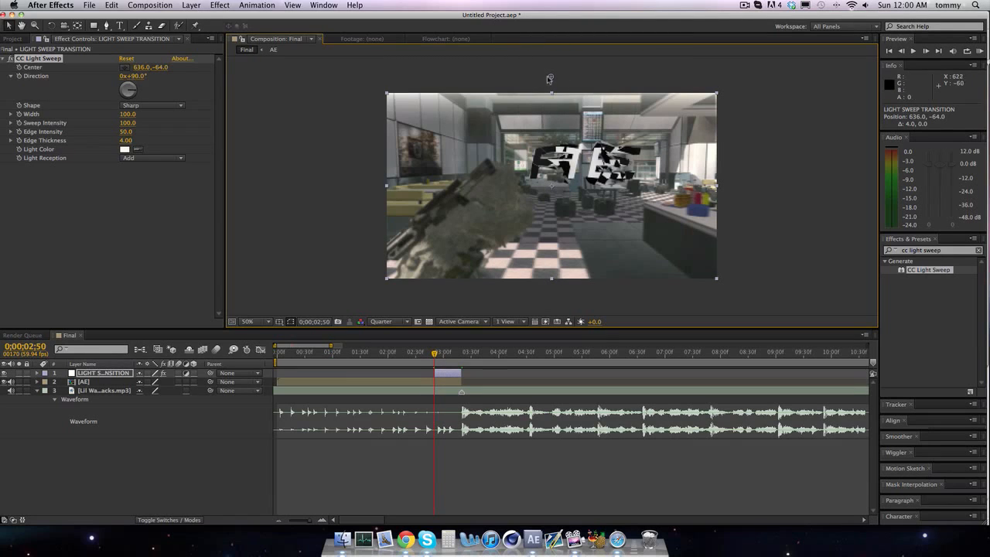
left_click_drag(549, 79, 552, 75)
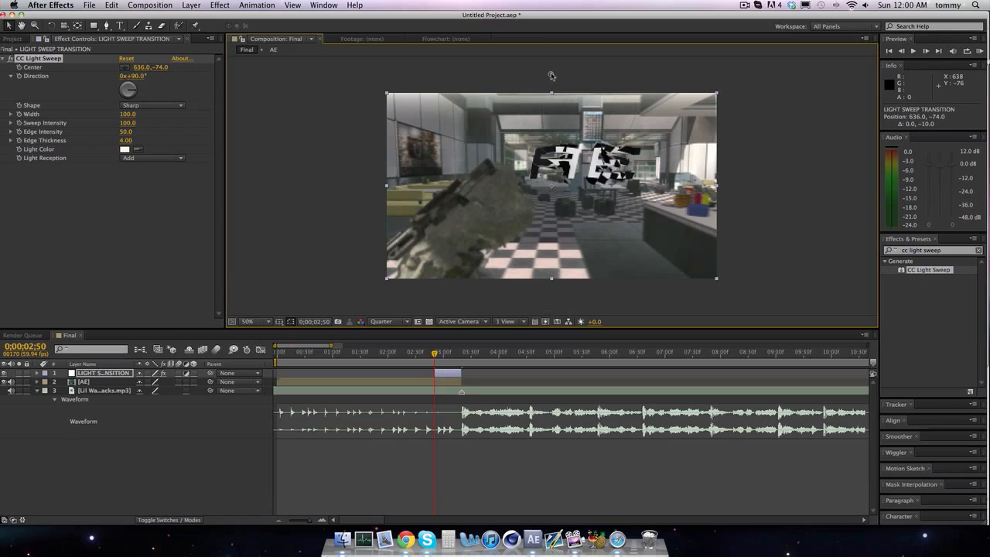
- Move toward the end of the transition layer, to 0;00;03;19, and place the sweep's Center below the frame at about 630, 798
key("shift+Page_Down")
key("shift+Page_Down")
key("shift+Page_Down")
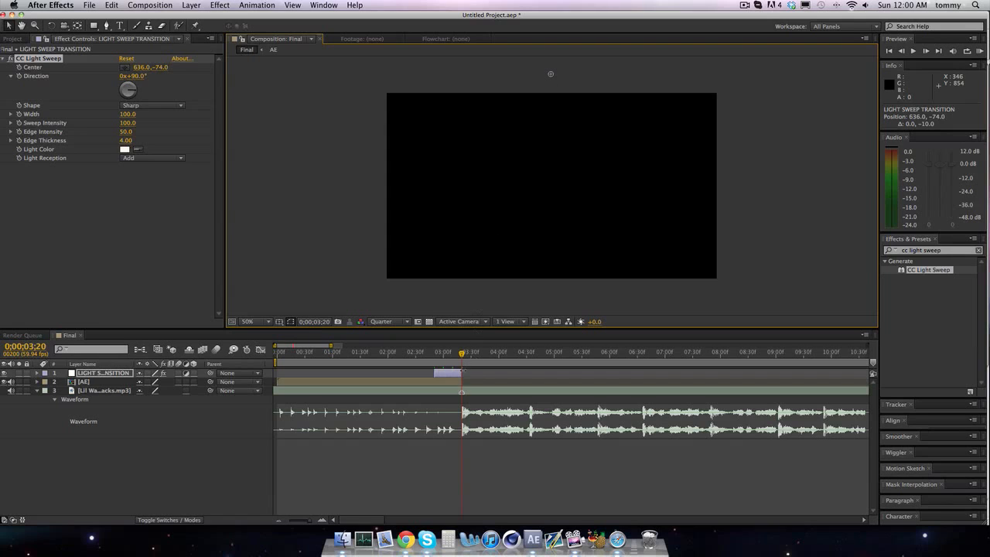
left_click_drag(551, 73, 549, 298)
key("Page_Up")
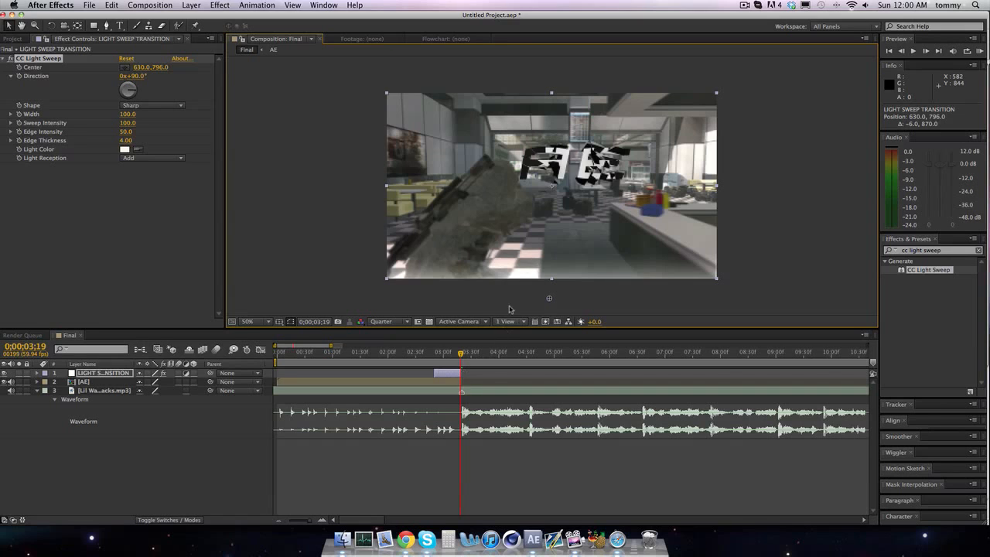
- Cut the LIGHT SWEEP TRANSITION layer at 0;00;03;19, remove the leftover part, and shift the music layer one frame earlier
key("super+d")
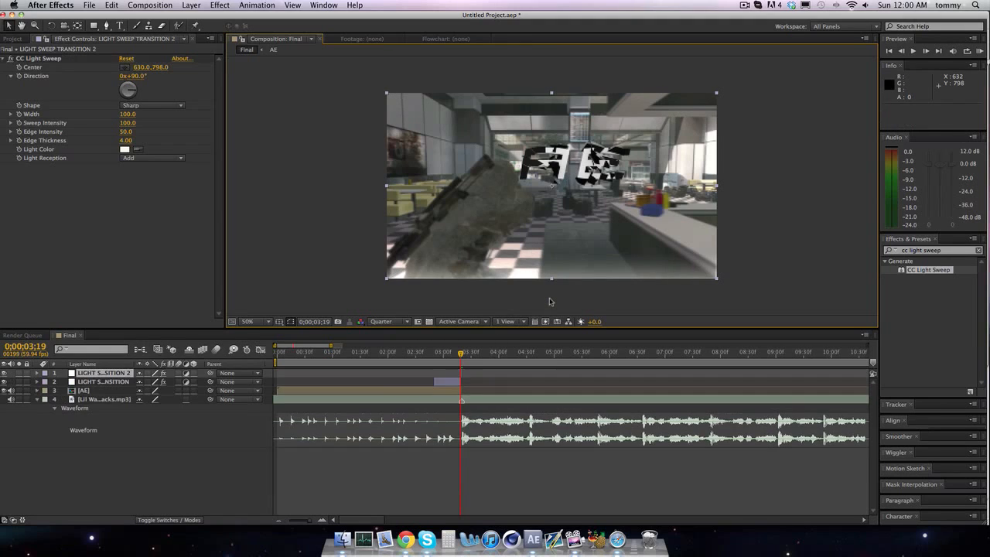
key("super+z")
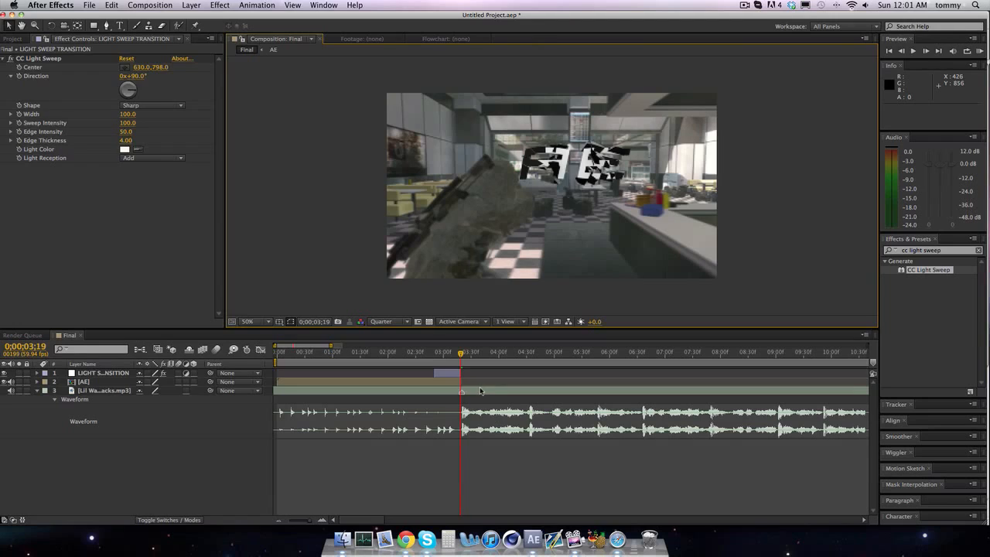
left_click(479, 390)
left_click_drag(480, 391, 480, 391)
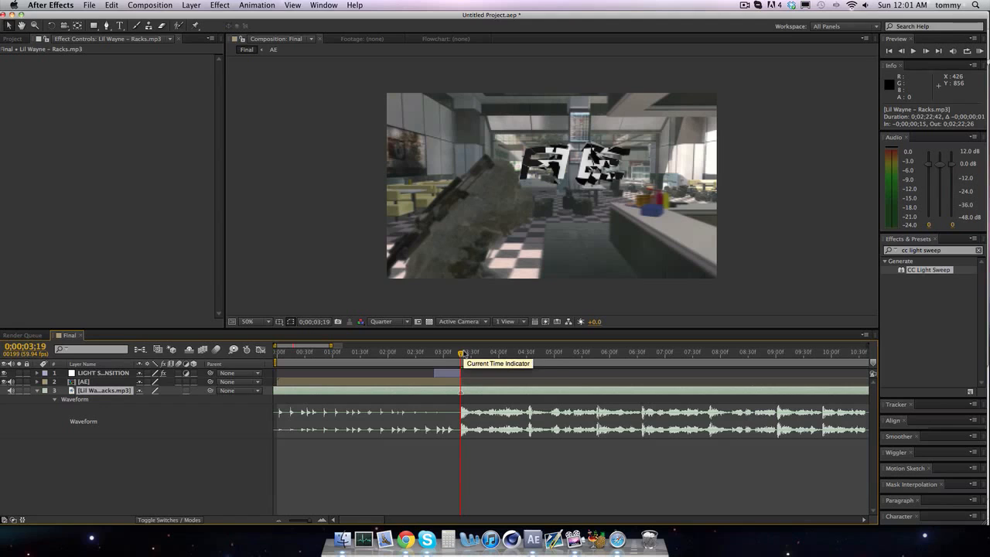
left_click(454, 374)
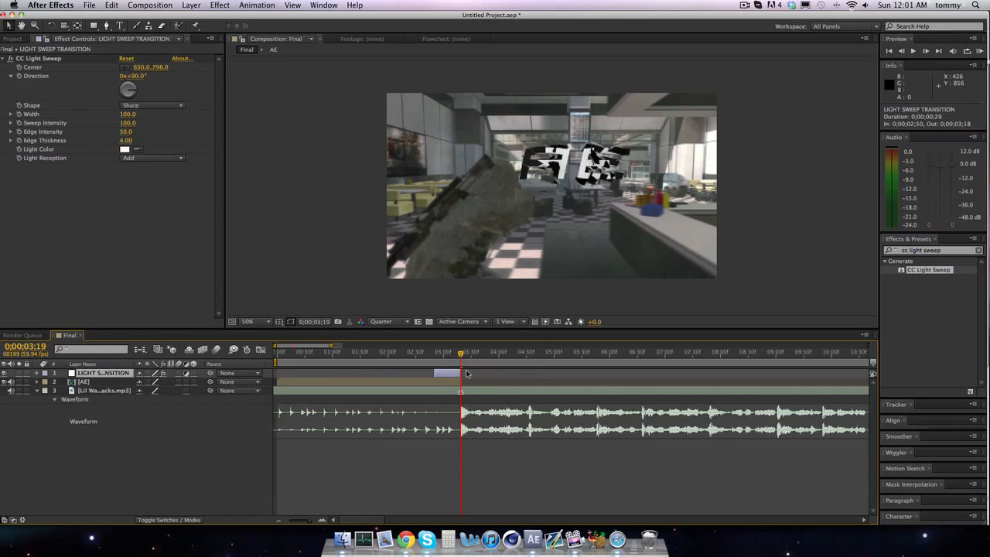
- Extend the LIGHT SWEEP TRANSITION layer's end to 0;00;03;21, and keyframe the sweep's Center above the frame at 636, -104 at 0;00;02;50
left_click_drag(461, 373, 464, 373)
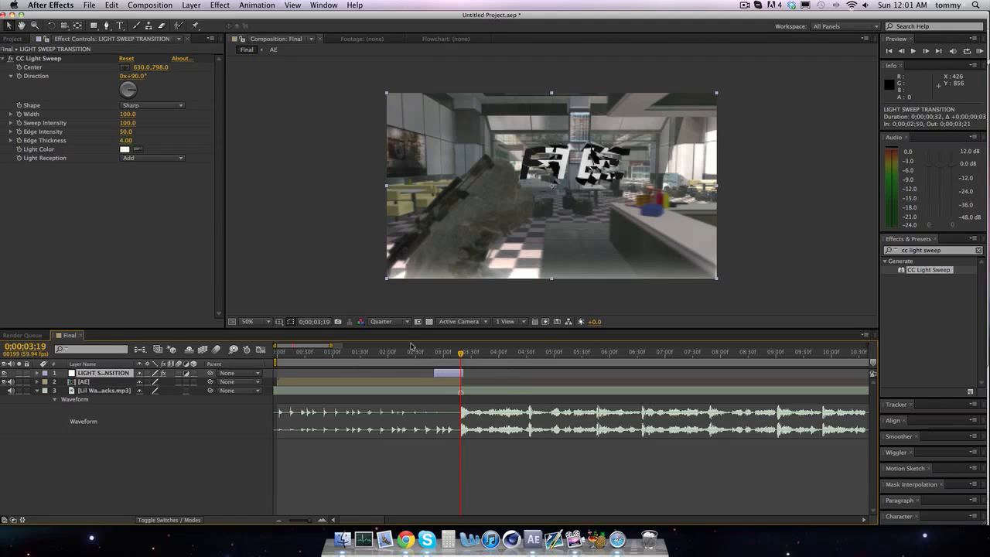
key("u")
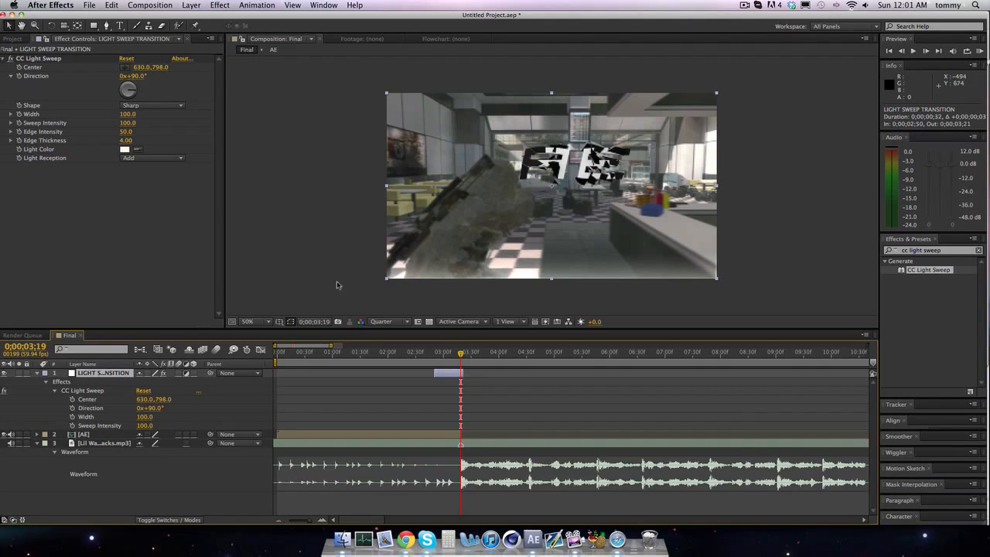
left_click(435, 352)
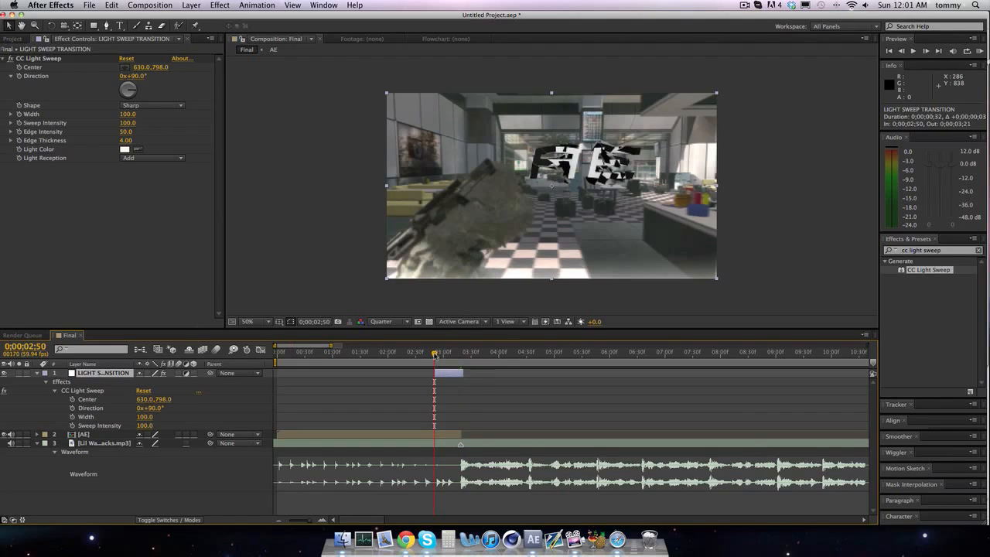
left_click(27, 67)
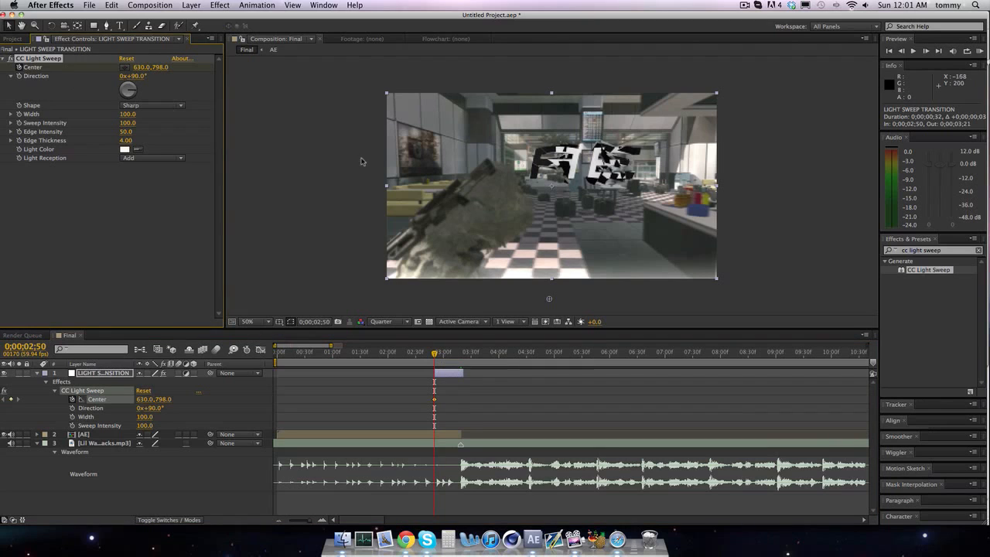
left_click_drag(550, 298, 551, 68)
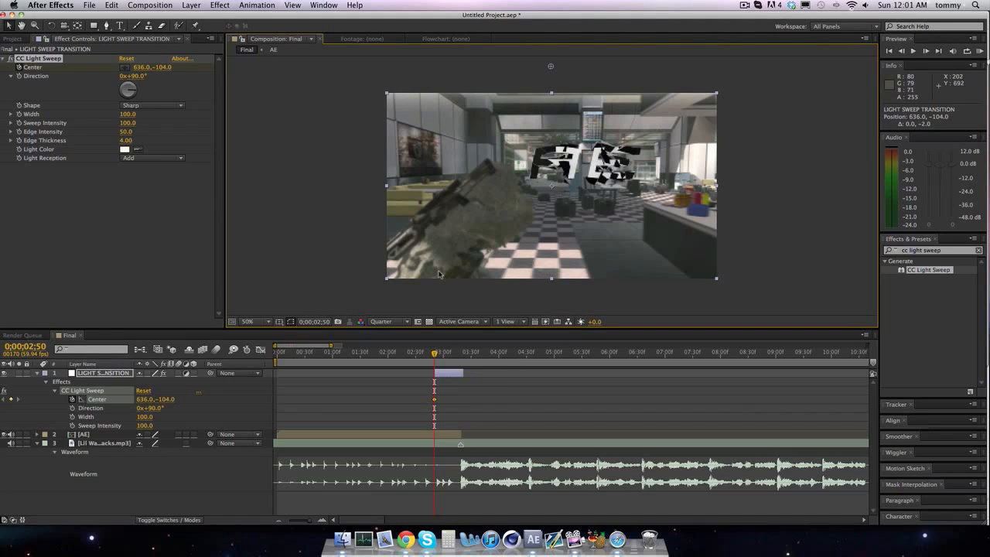
- At 0;00;03;19, keyframe the light sweep's Center below the frame at about 642, 804
key("shift+Page_Down")
key("shift+Page_Down")
key("shift+Page_Down")
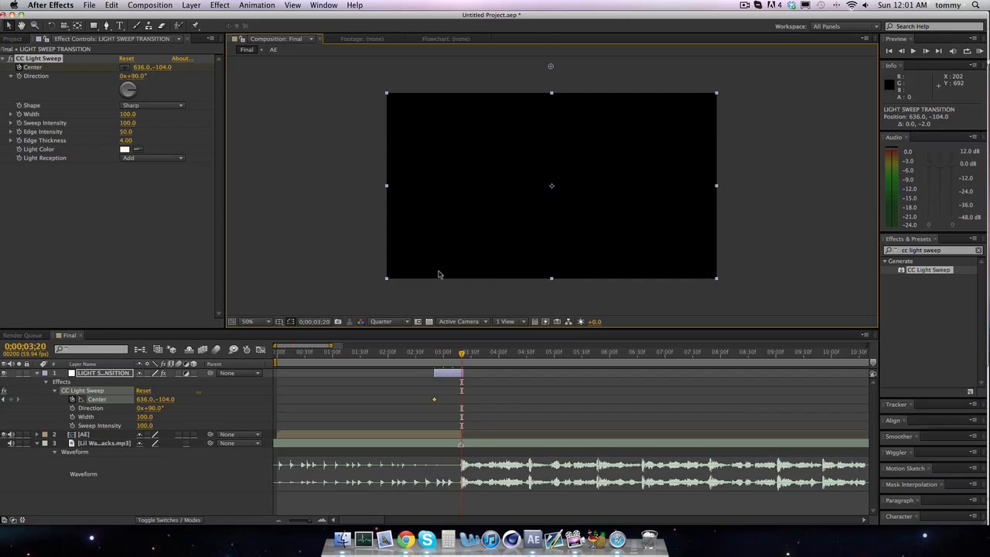
key("Page_Up")
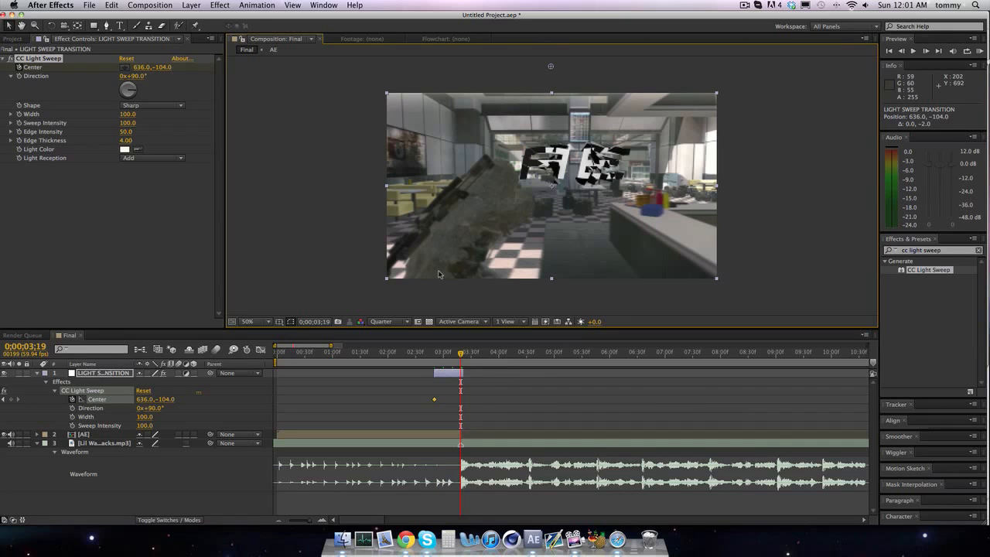
left_click(125, 68)
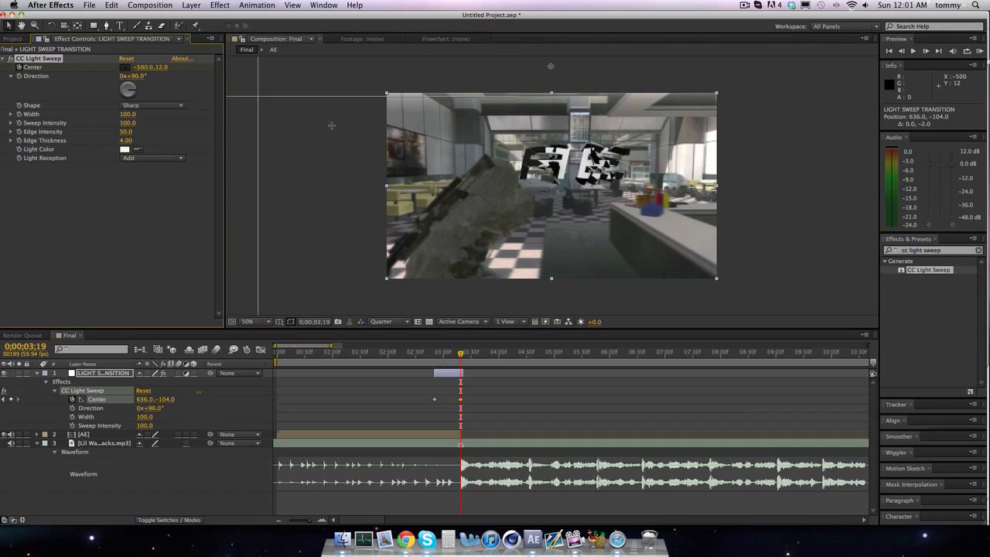
left_click(551, 297)
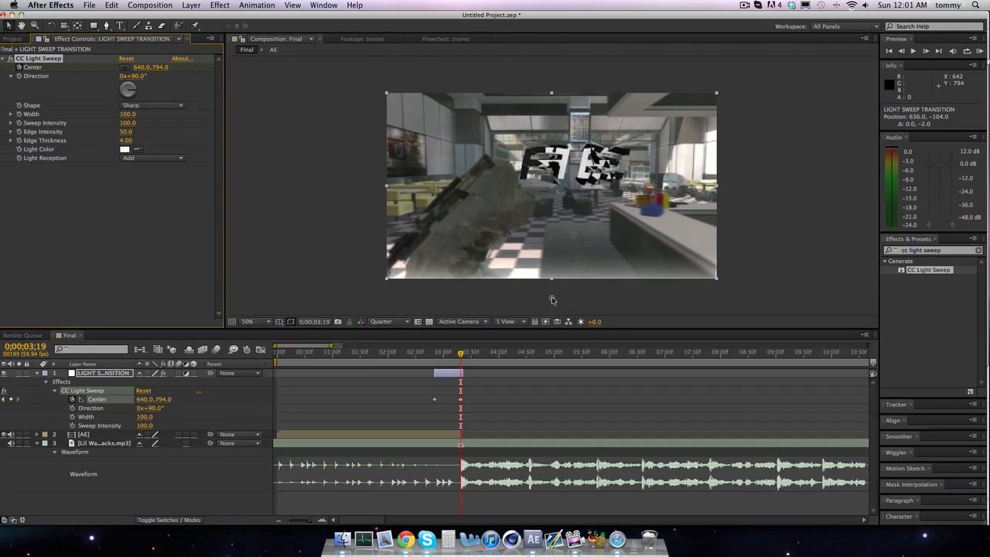
left_click_drag(553, 300, 554, 302)
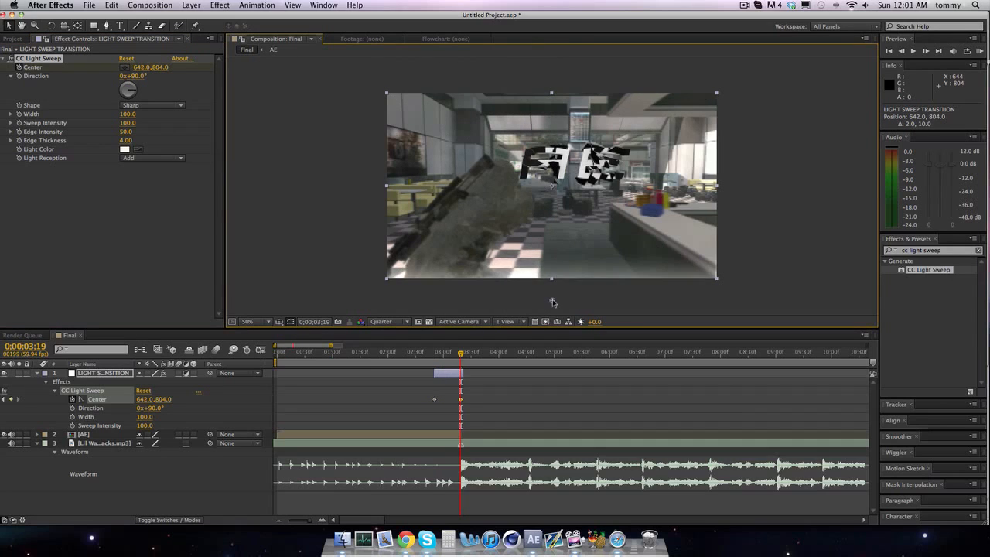
key("super+shift+d")
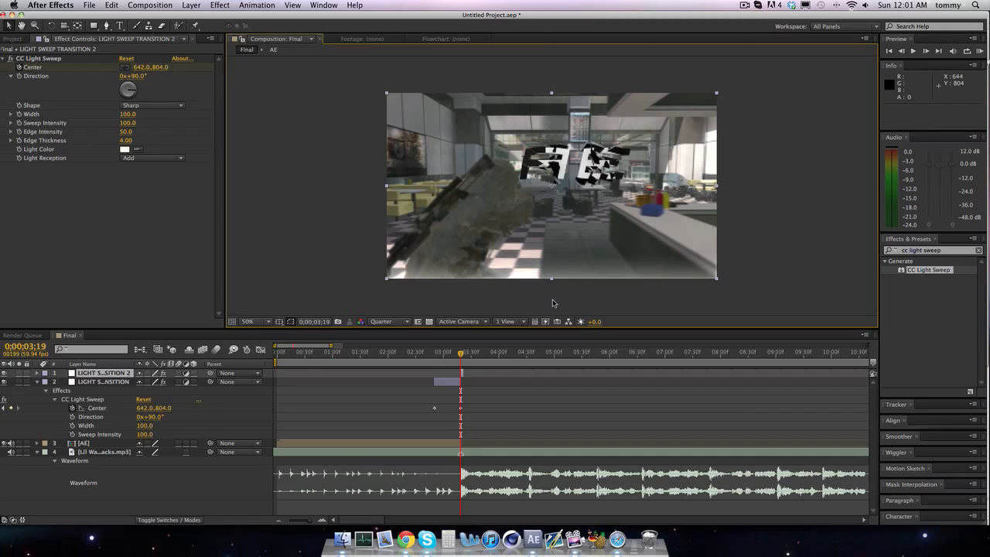
key("Delete")
key("super+z")
key("super+z")
- Cut the LIGHT SWEEP TRANSITION layer at 0;00;03;20 and remove the leftover part
key("Page_Down")
key("super+shift+d")
key("Delete")
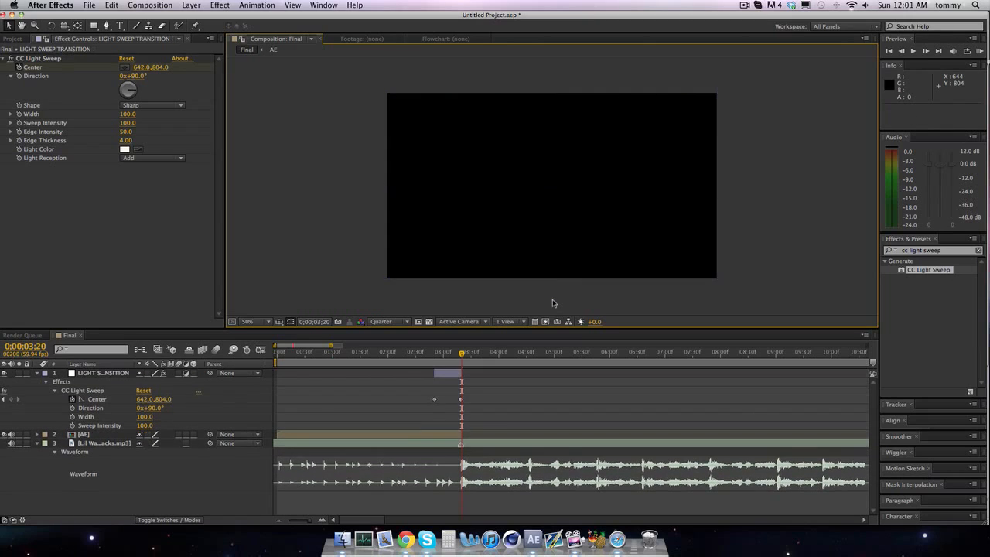
- Add Scrapyard QuadFeed.mp4 above the AE layer in the Final timeline and slide it so its In point is -0;00;04;26
left_click_drag(463, 354, 434, 354)
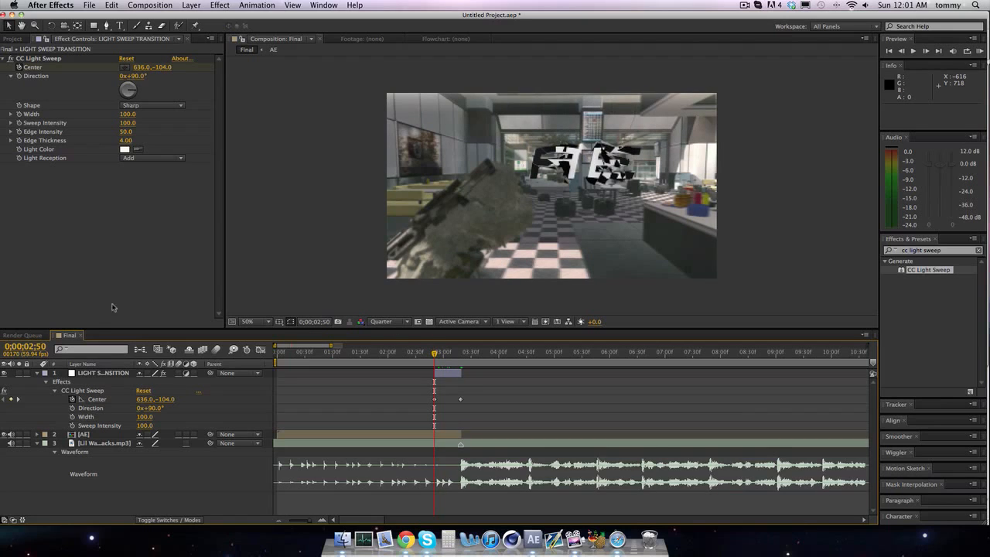
left_click(6, 39)
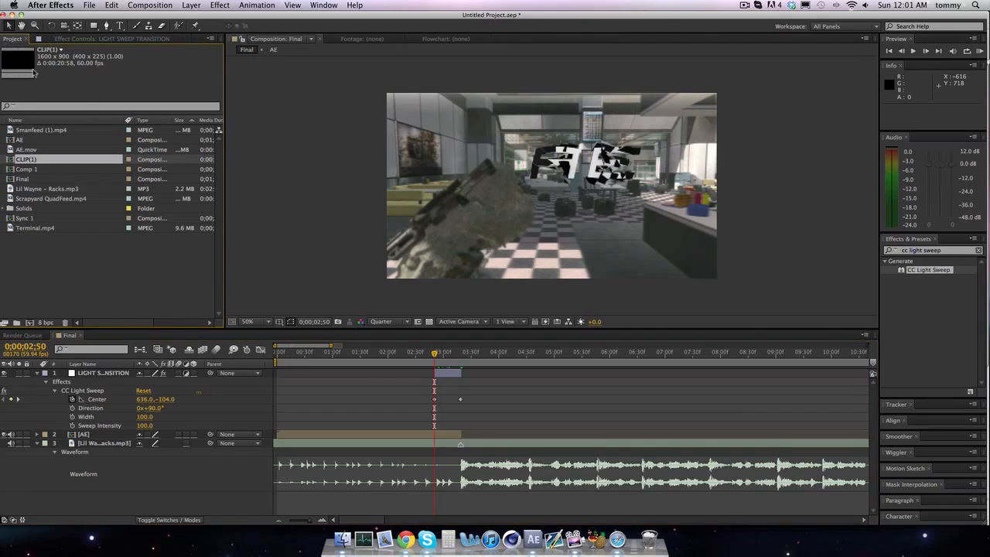
left_click(43, 198)
mouse_move(40, 199)
left_mouse_down()
mouse_move(139, 503)
mouse_move(325, 433)
mouse_move(404, 427)
left_mouse_up()
left_click_drag(444, 437, 259, 435)
left_click_drag(499, 439, 462, 435)
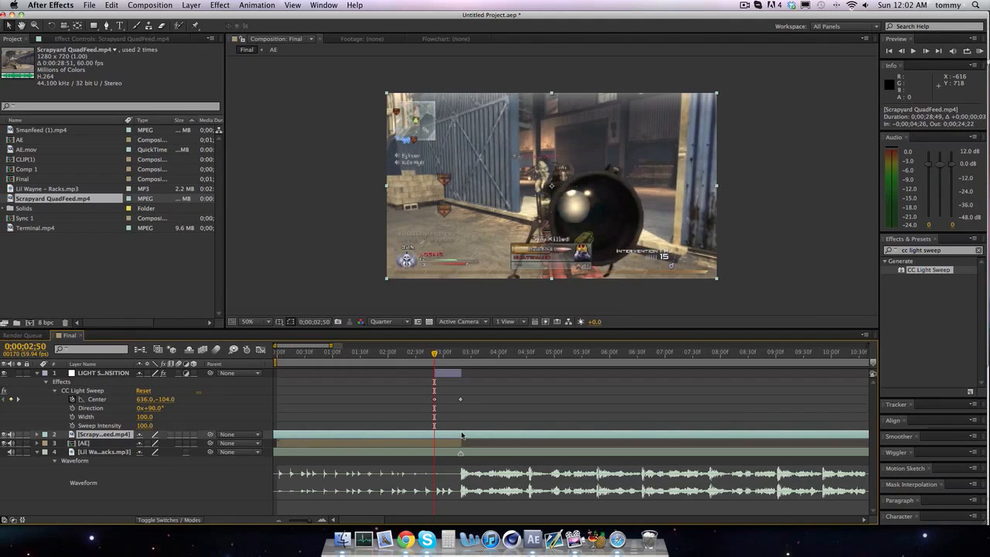
- Cut the Scrapyard QuadFeed layer at 0;00;02;50 and remove the part before the cut
key("super+shift+d")
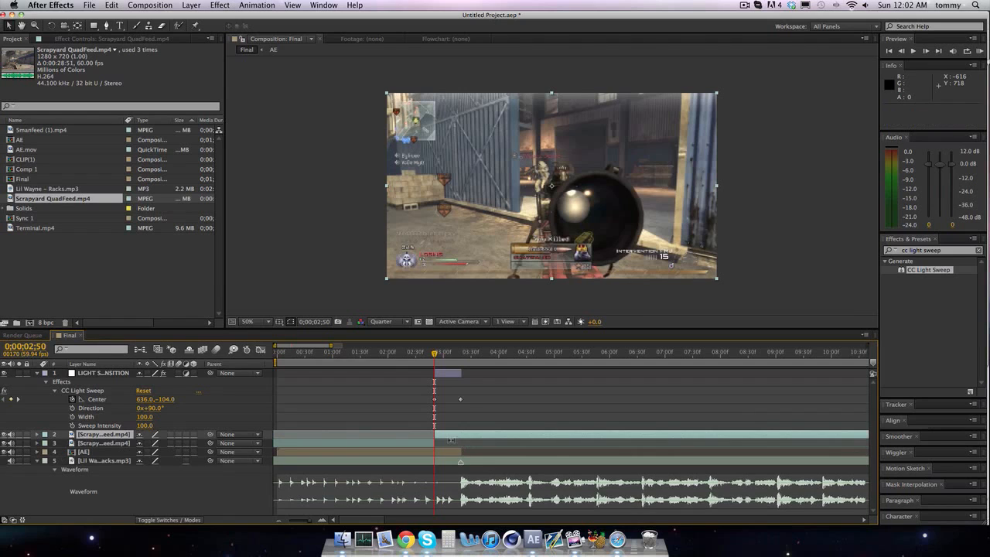
left_click(420, 443)
key("Delete")
left_click(447, 434)
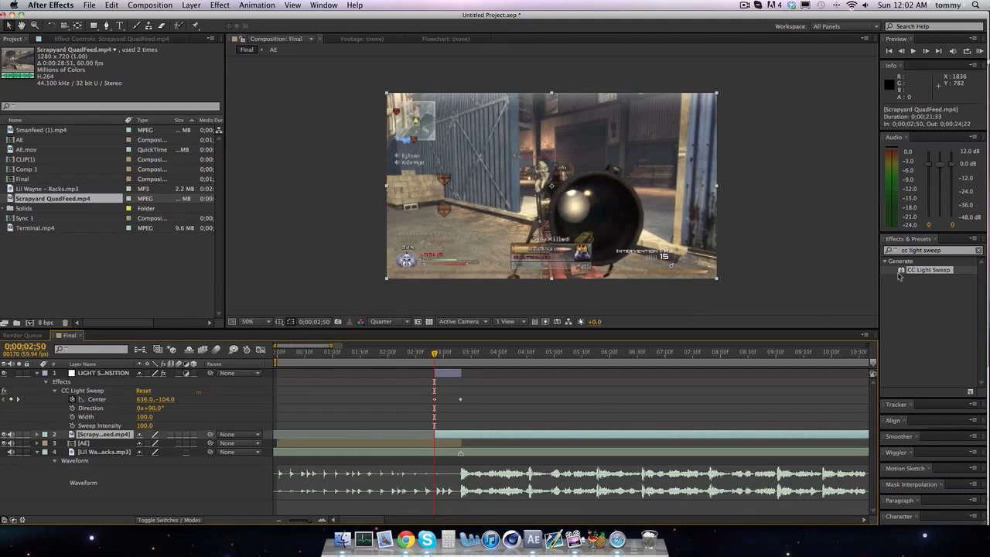
- Apply Twixtor Pro to the Scrapyard QuadFeed layer and set its input frame rate to 59.940
left_click(947, 251)
type("twixtor")
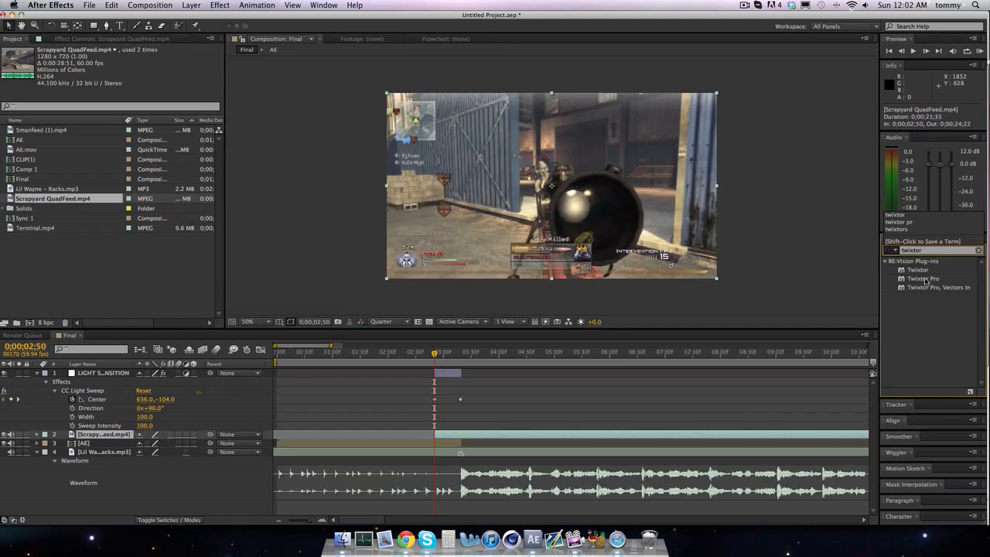
left_click_drag(925, 278, 468, 435)
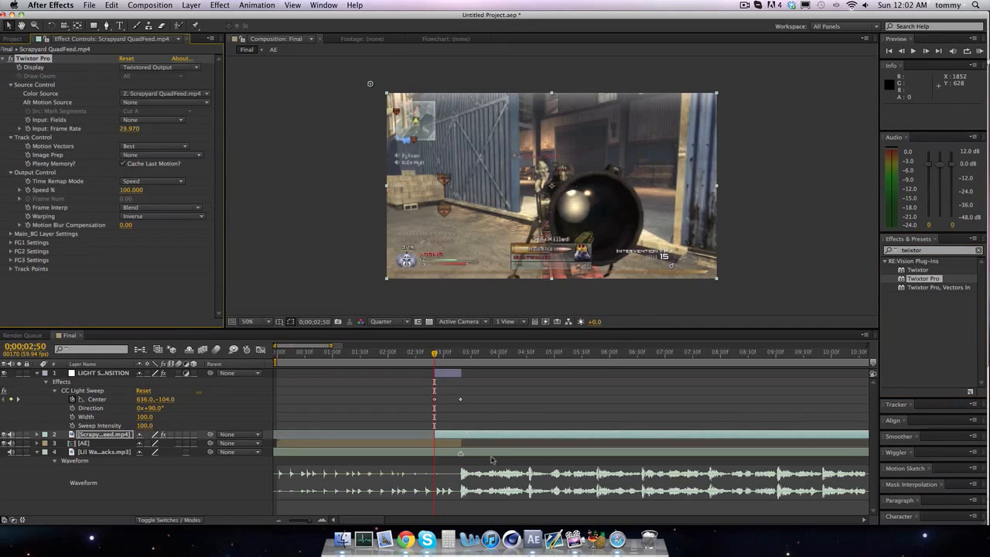
left_click(127, 130)
type("59")
key("Return")
- Keyframe Twixtor Pro's Speed % at 10 on the Scrapyard clip at 0;00;03;15
left_click(130, 190)
type("10")
key("Return")
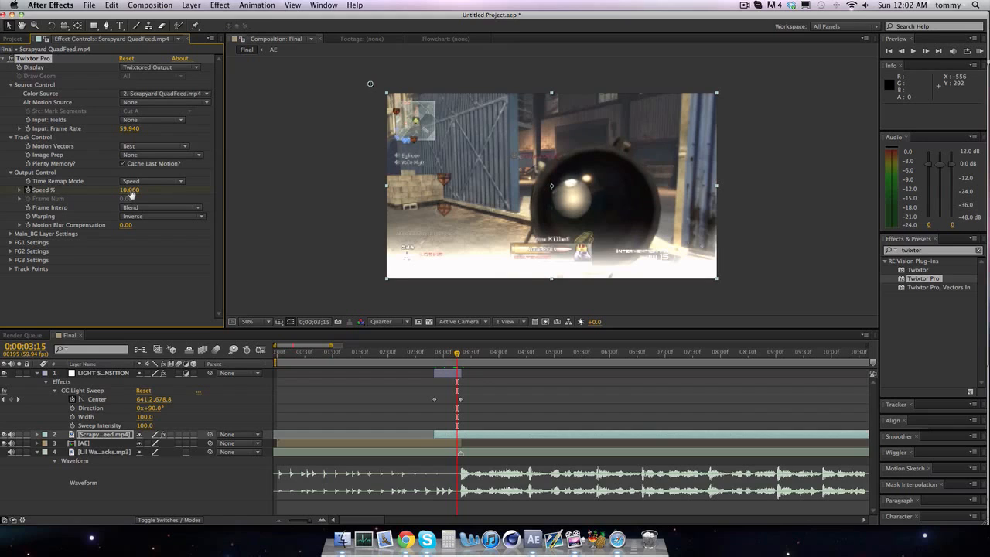
- Reveal the Scrapyard layer's Twixtor keyframes and set Speed % to 400 at 0;00;03;19
key("u")
left_click(10, 454)
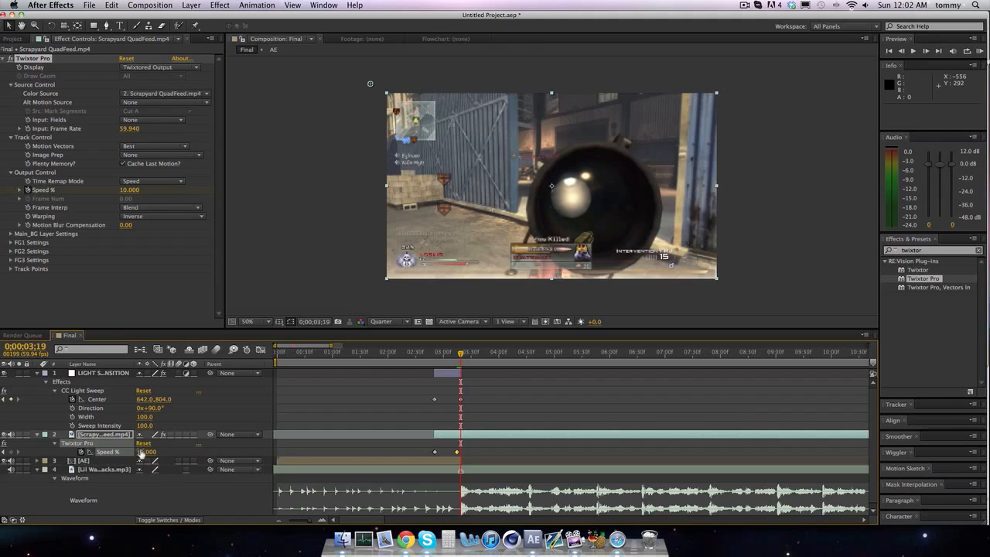
left_click(142, 453)
type("200")
key("Return")
left_click(148, 452)
type("400")
key("Return")
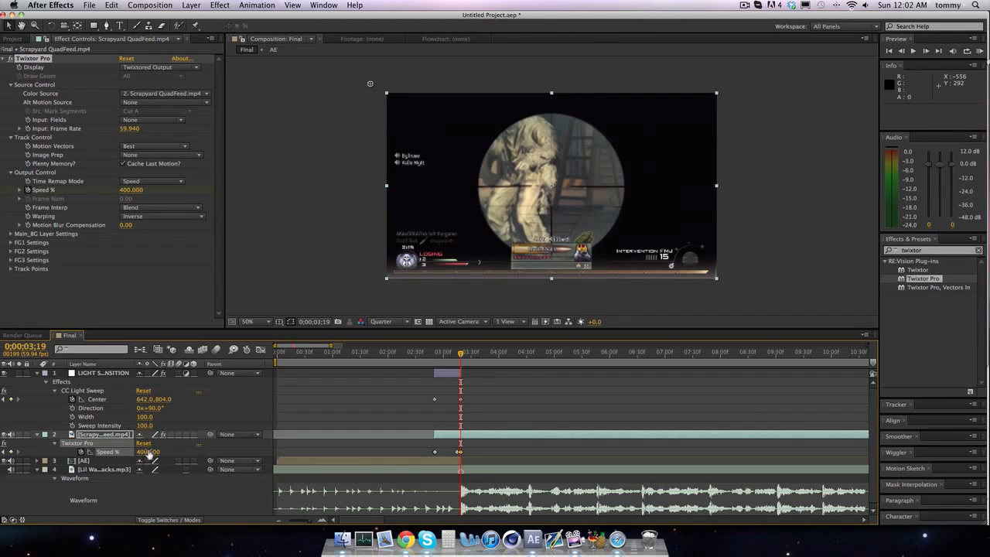
- Cut both the Scrapyard and AE layers at 0;00;03;19 and remove the parts after the cut
key("super+shift+d")
key("Delete")
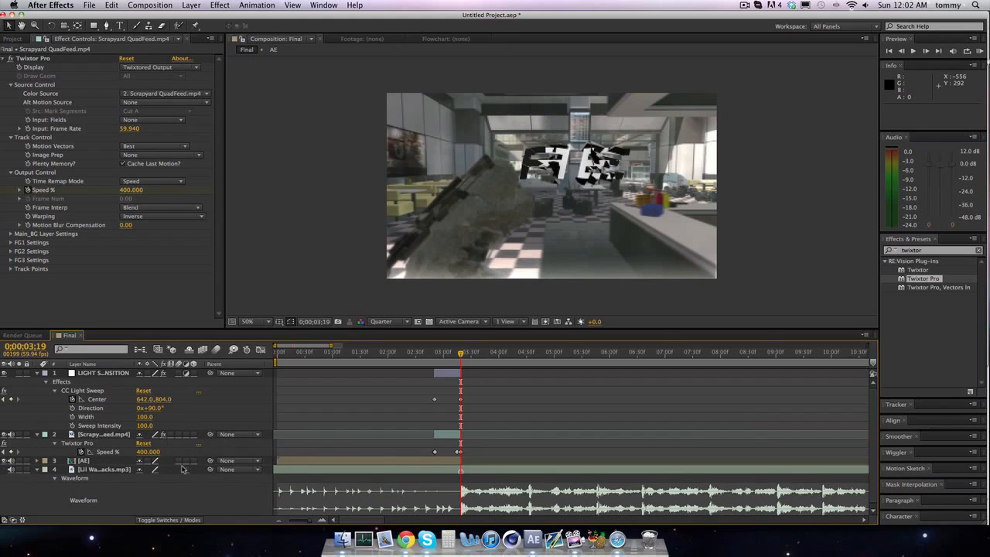
left_click(449, 462)
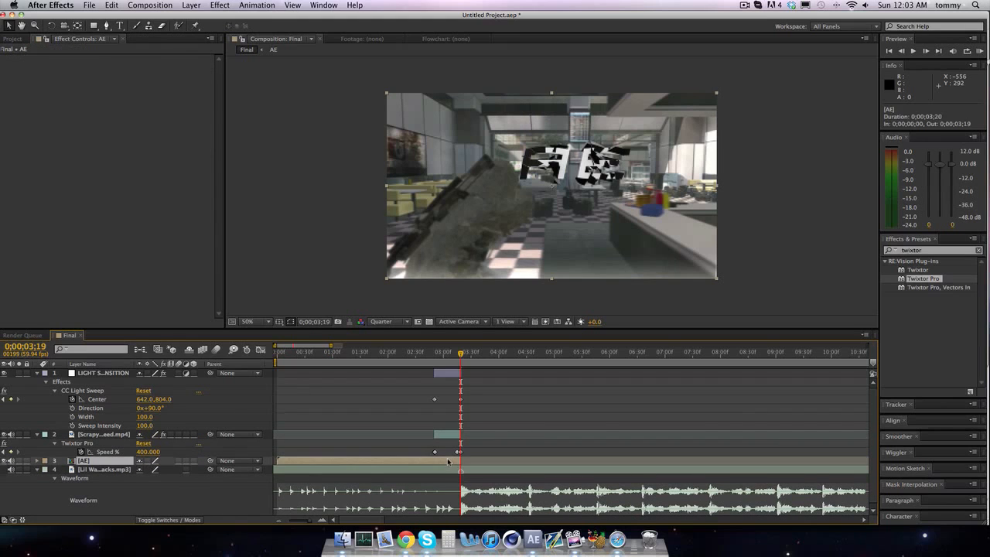
key("super+shift+d")
key("Delete")
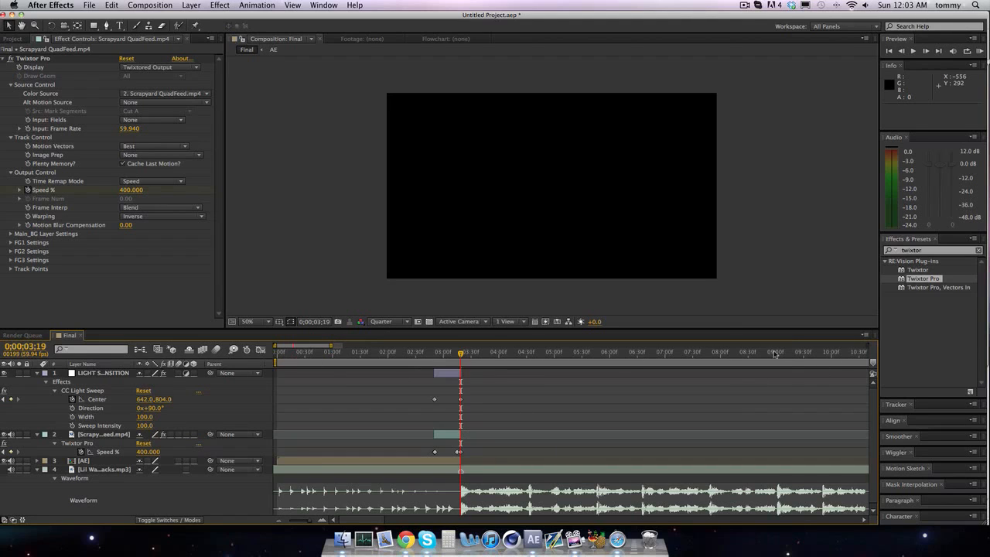
- Set the work area around the transition, from 0;00;02;38 to 0;00;05;27
left_click_drag(332, 346, 876, 350)
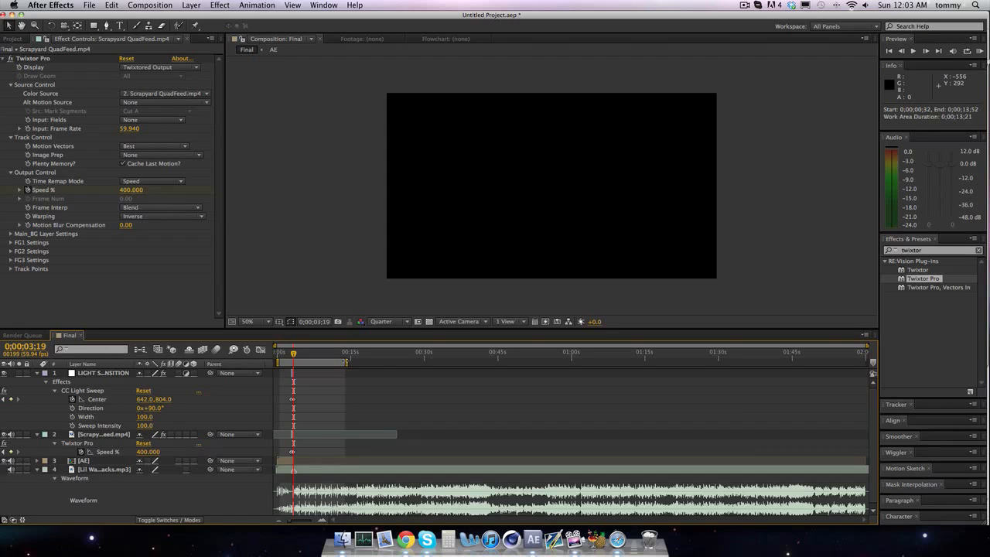
left_click_drag(345, 361, 304, 361)
left_click_drag(868, 345, 348, 346)
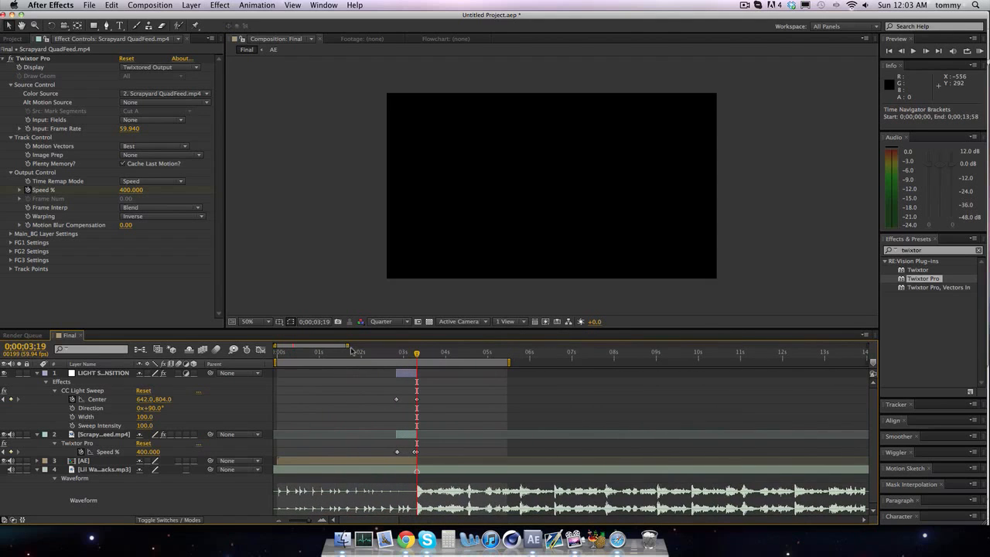
left_click_drag(417, 353, 396, 354)
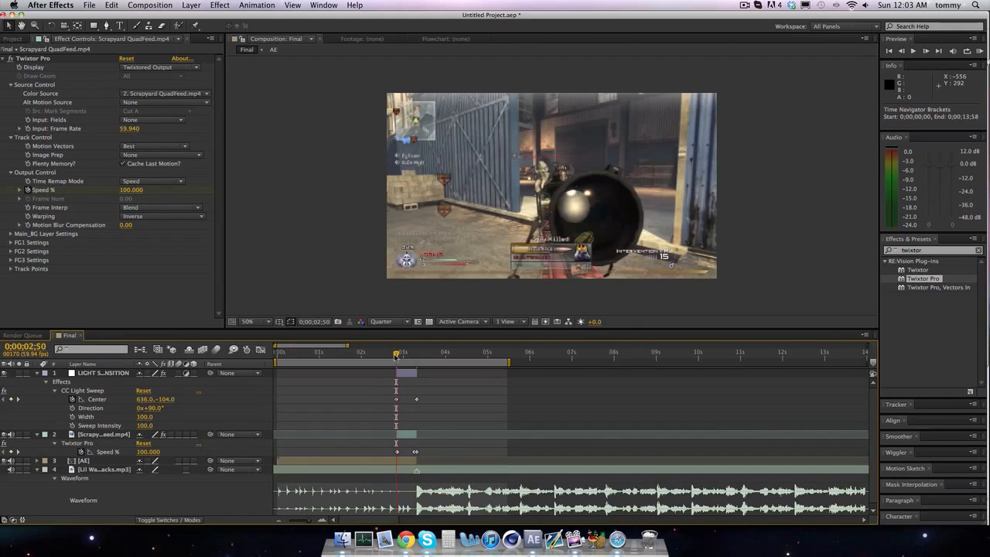
left_click_drag(276, 363, 402, 354)
- At 0;00;02;50, keyframe the Scrapyard layer's Position above the frame at 640, -390
key("Page_Up")
key("Page_Up")
key("Page_Up")
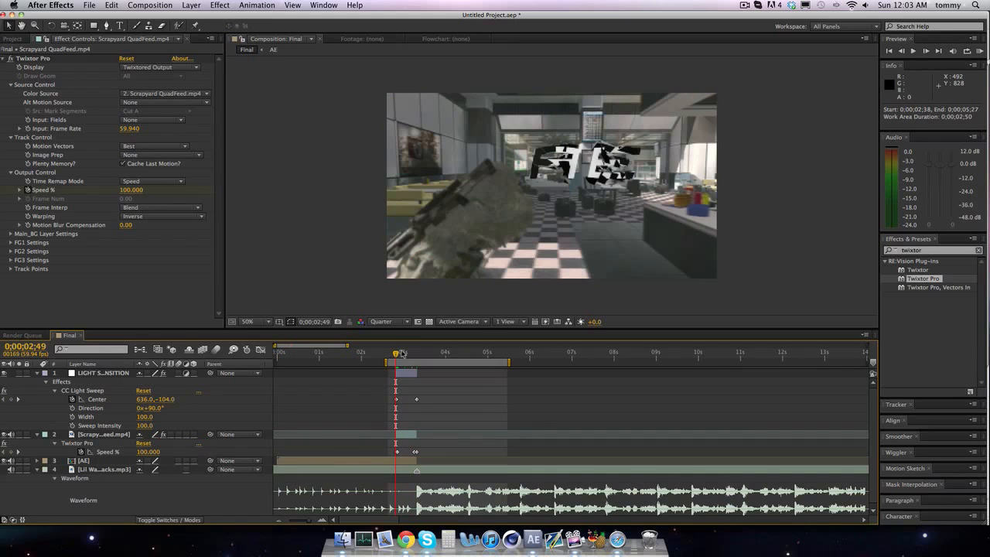
key("Page_Down")
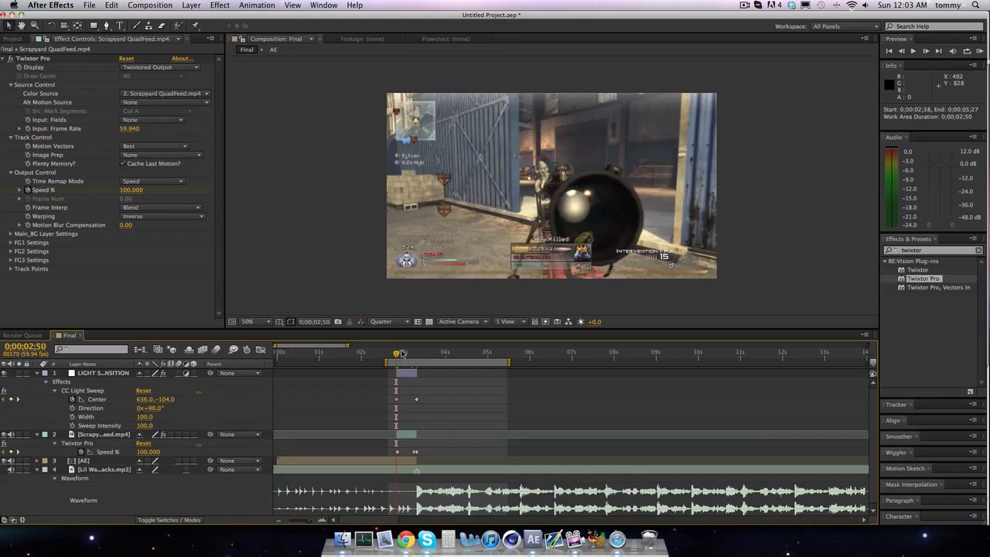
left_click(407, 435)
key("p")
left_click_drag(164, 443, 116, 443)
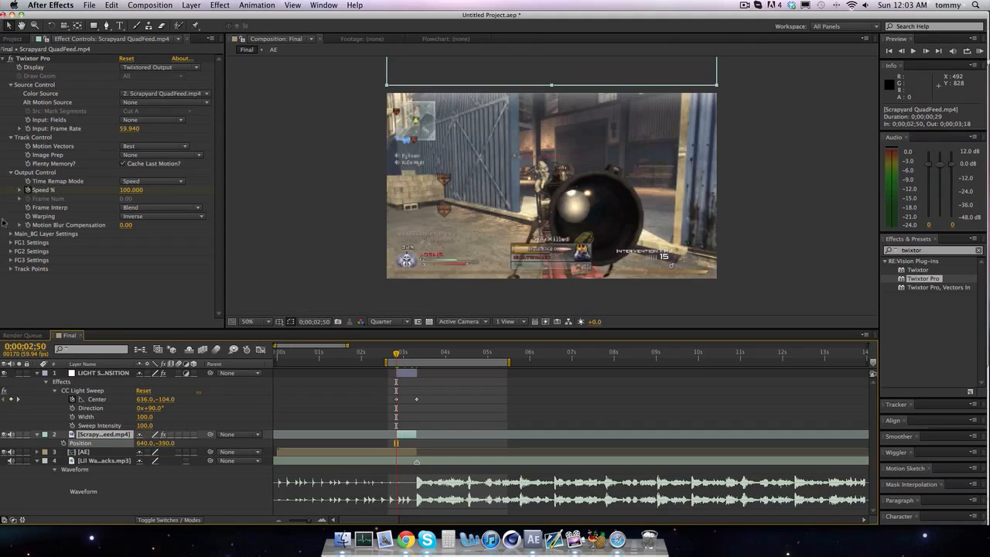
left_click(61, 443)
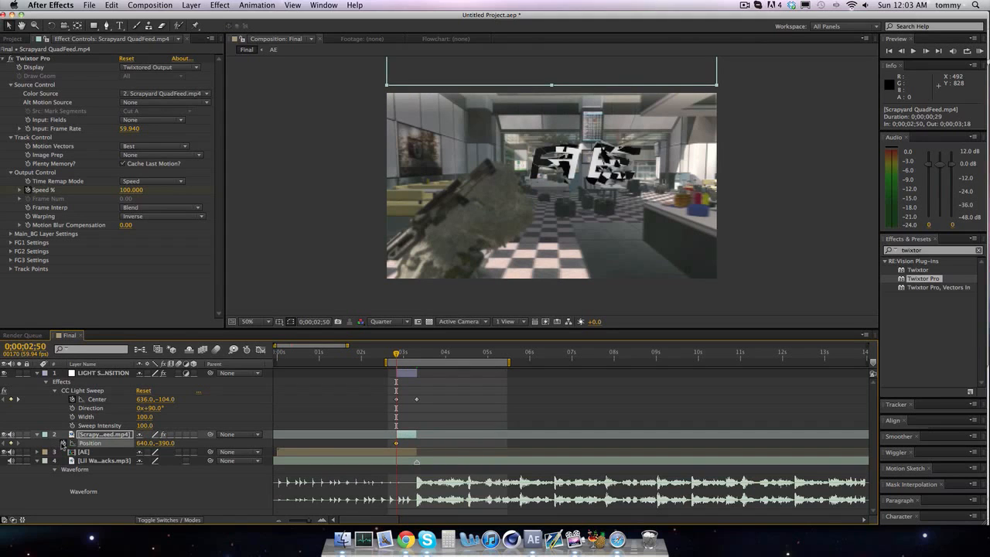
- At 0;00;02;57, set the Scrapyard layer's Position keyframe to 640, -253
key("Page_Down")
key("Page_Down")
key("Page_Down")
key("Page_Down")
key("Page_Down")
key("Page_Down")
key("Page_Down")
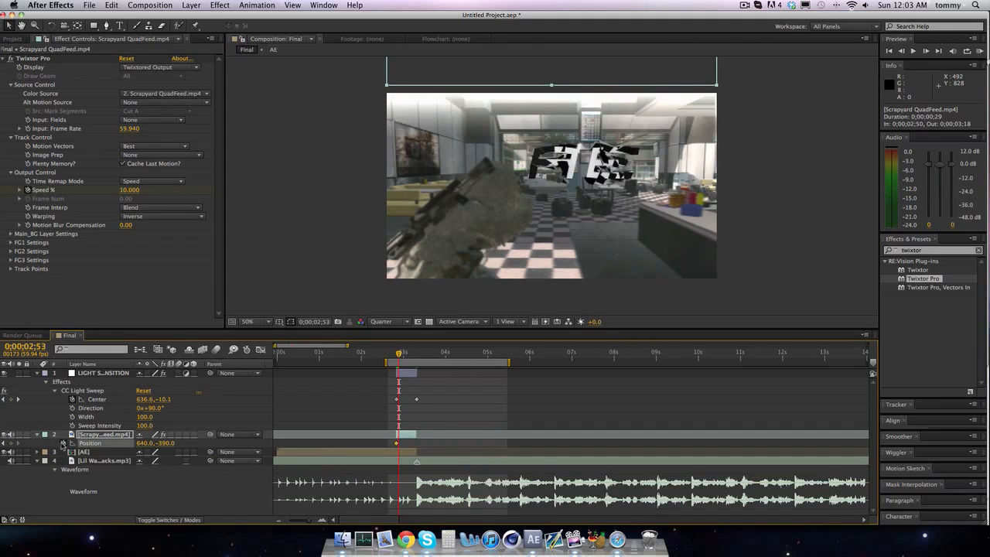
left_click_drag(164, 443, 219, 452)
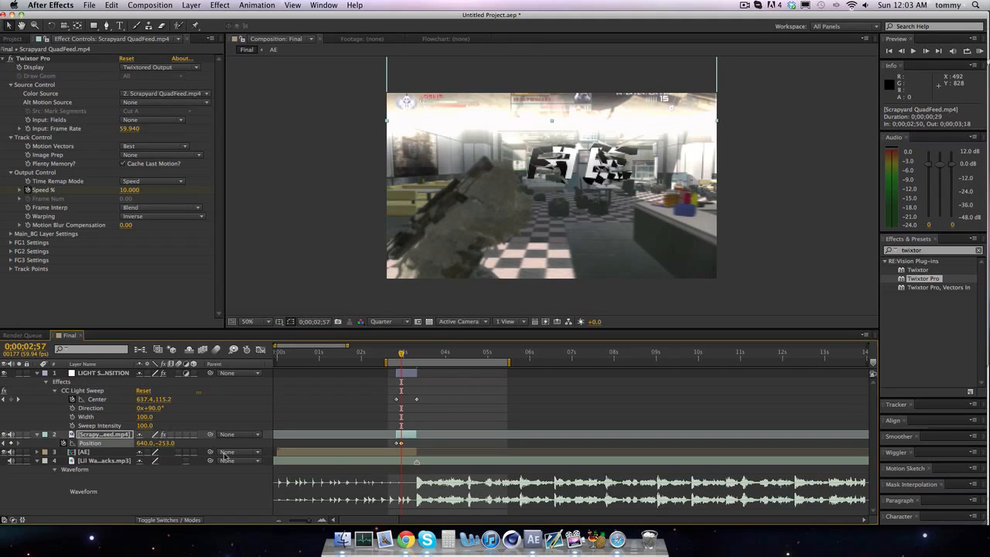
- At 0;00;03;15, keyframe the Scrapyard layer's Position at 640, 316
key("shift+Page_Down")
key("shift+Page_Down")
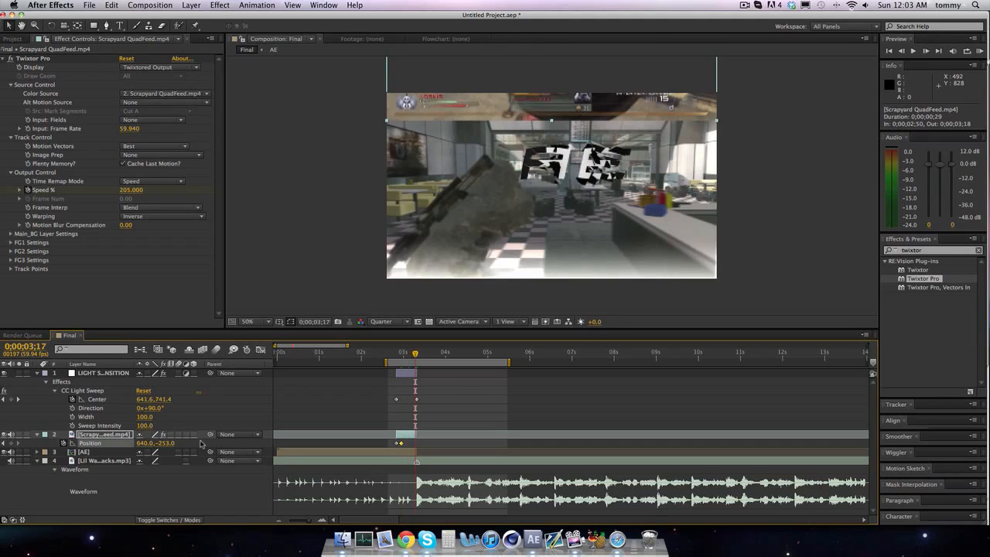
key("Page_Up")
key("Page_Up")
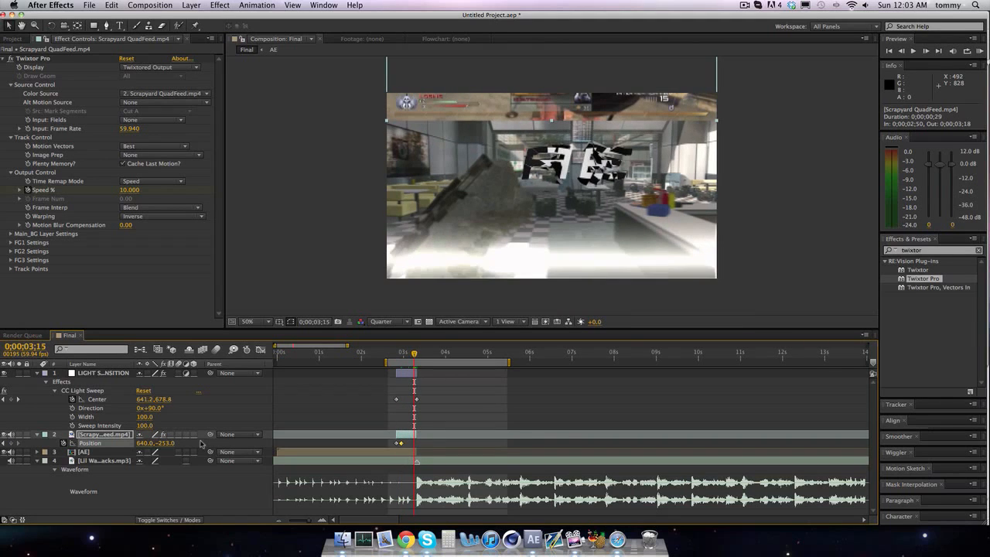
left_click_drag(165, 443, 542, 444)
left_click_drag(424, 484, 425, 484)
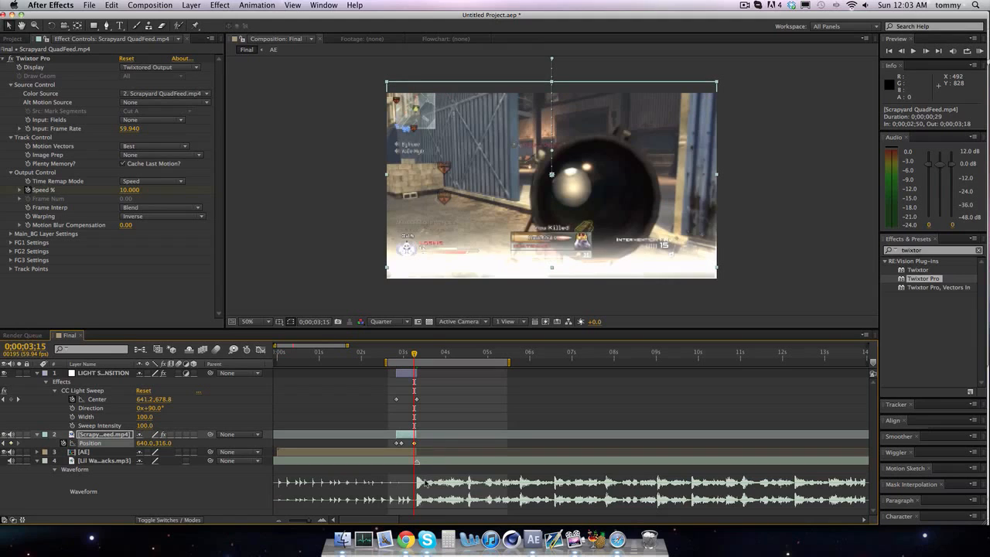
- At 0;00;03;18, set the Scrapyard layer's Position to 640, 360 so it fills the frame, and preview the transition
key("Page_Down")
key("Page_Down")
key("Page_Down")
key("Page_Down")
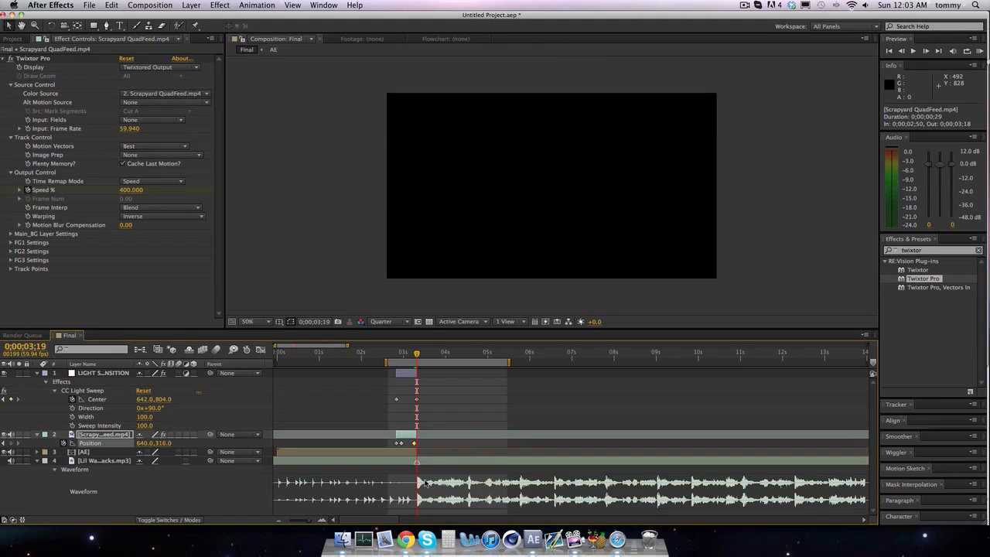
key("Page_Up")
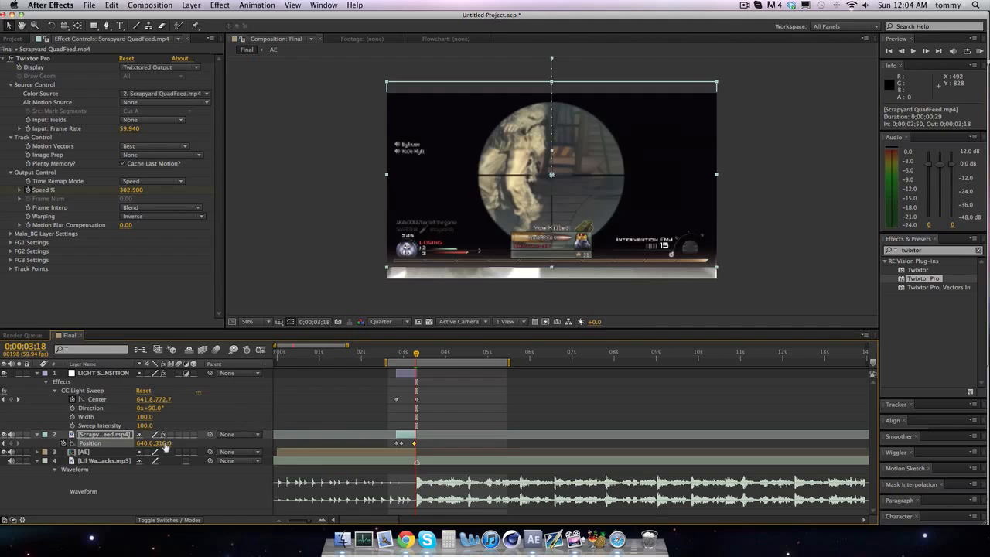
left_click_drag(168, 443, 183, 447)
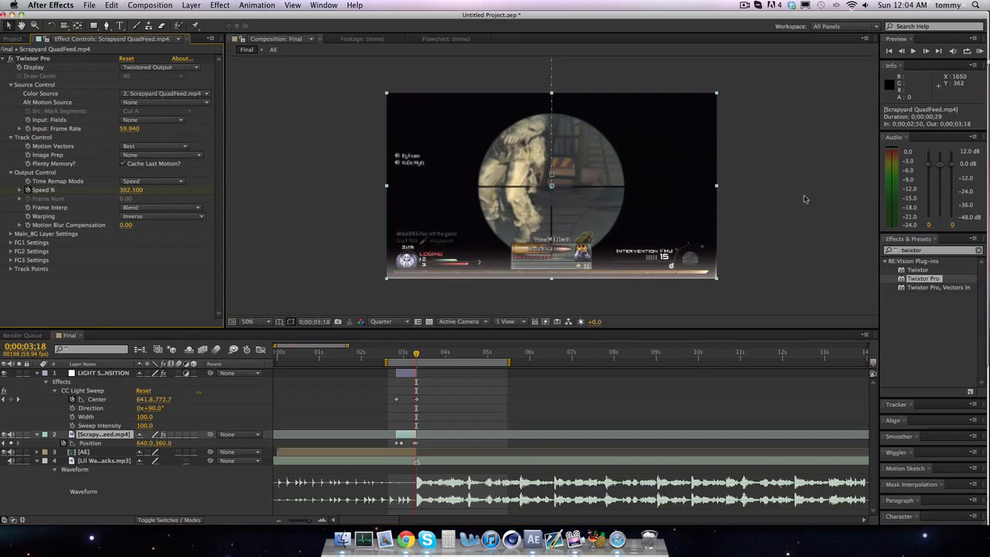
left_click(981, 50)
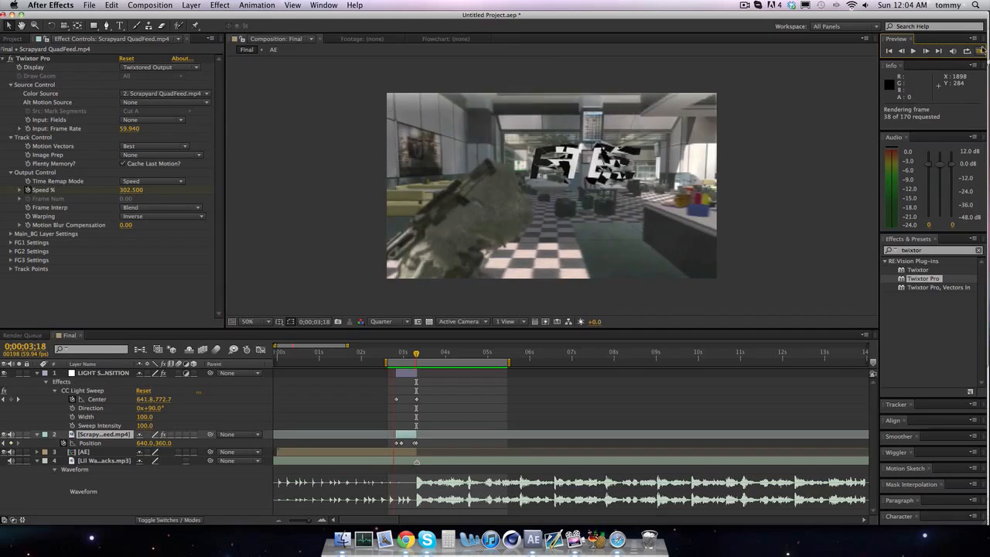
left_click(981, 50)
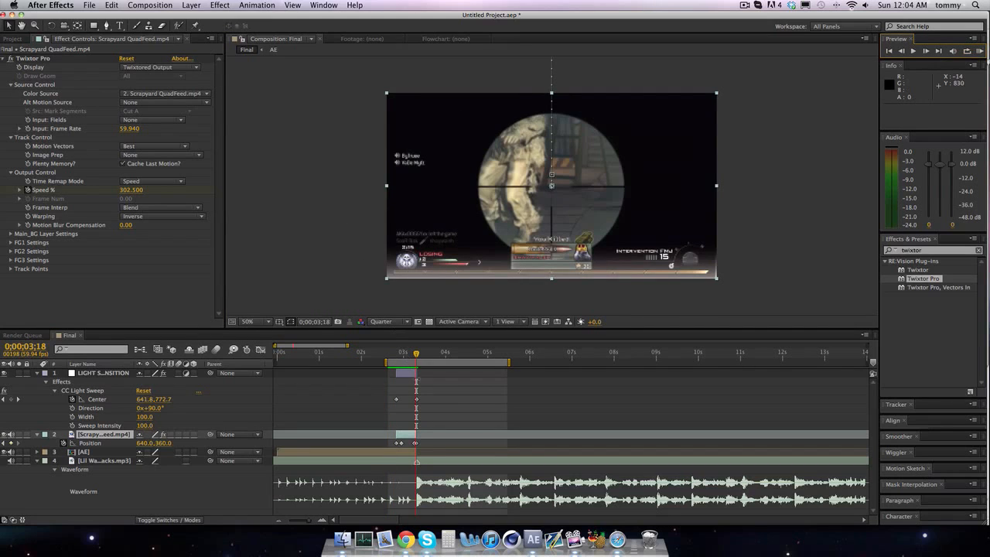
- At 0;00;02;50, start keyframing the AE layer's Position with a keyframe at 640, 360
left_click_drag(403, 354, 398, 354)
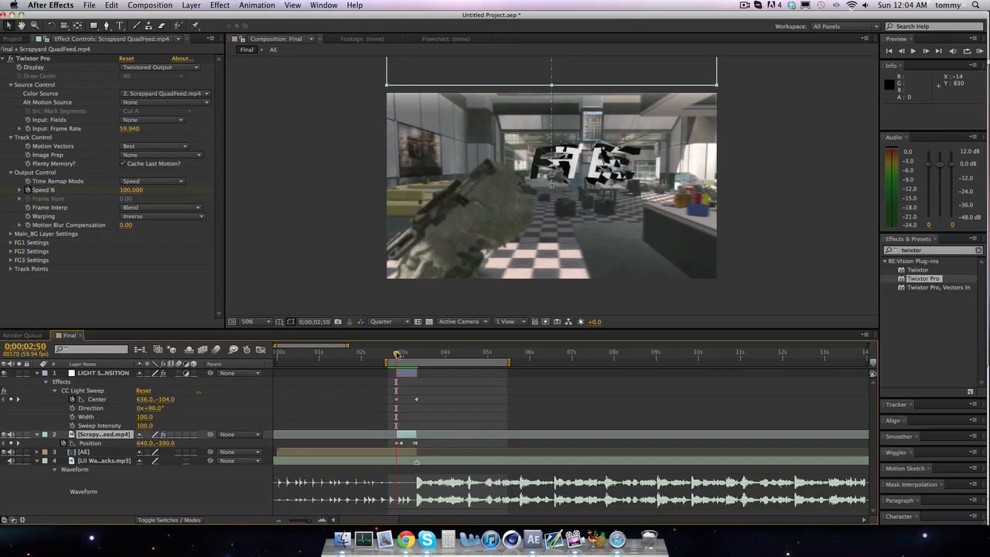
left_click(392, 454)
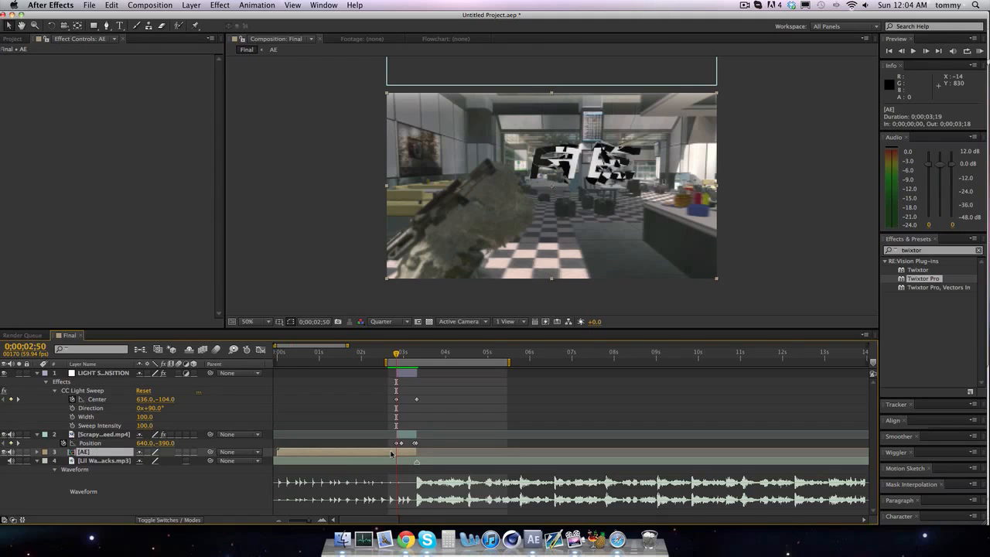
key("p")
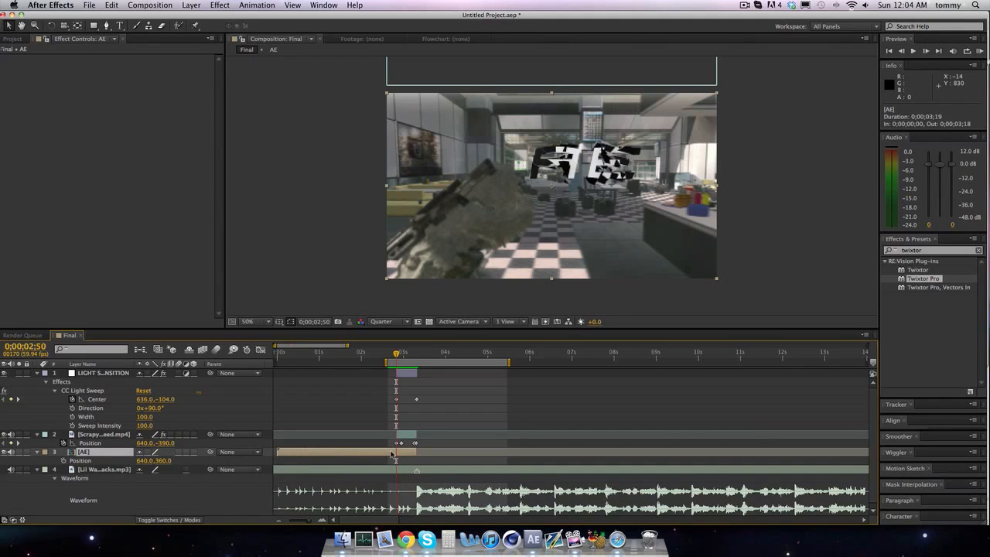
key("p")
key("p")
left_click(63, 461)
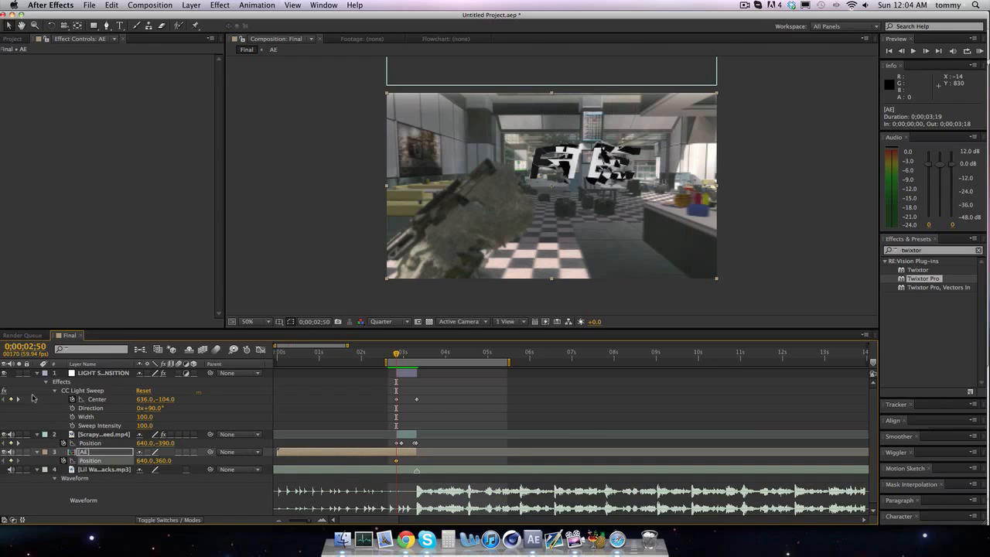
- At 0;00;03;10, set the AE layer's Position keyframe to 640, 876 so it sits below the Scrapyard clip
key("shift+Page_Down")
key("shift+Page_Down")
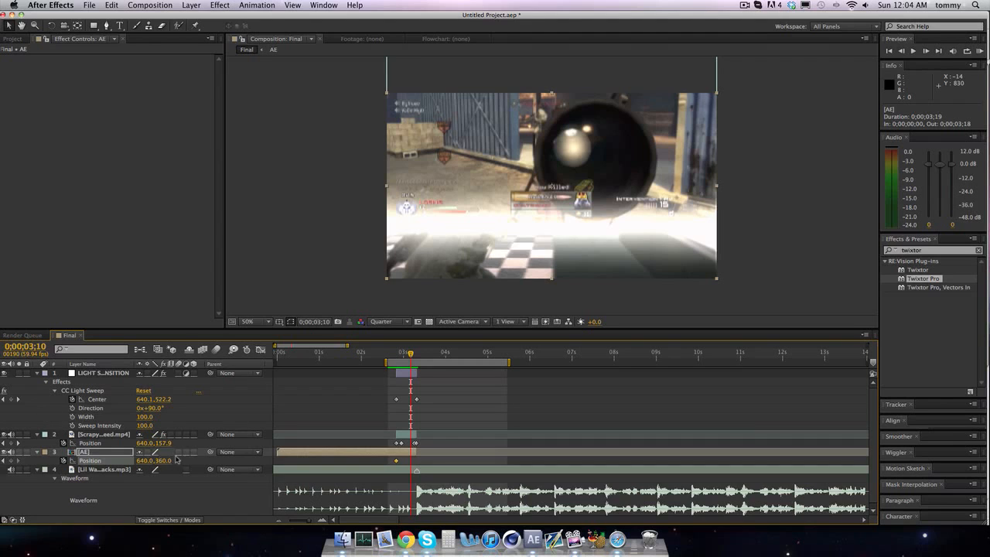
left_click_drag(165, 461, 423, 483)
mouse_move(165, 461)
left_mouse_down()
mouse_move(139, 461)
mouse_move(157, 463)
left_mouse_up()
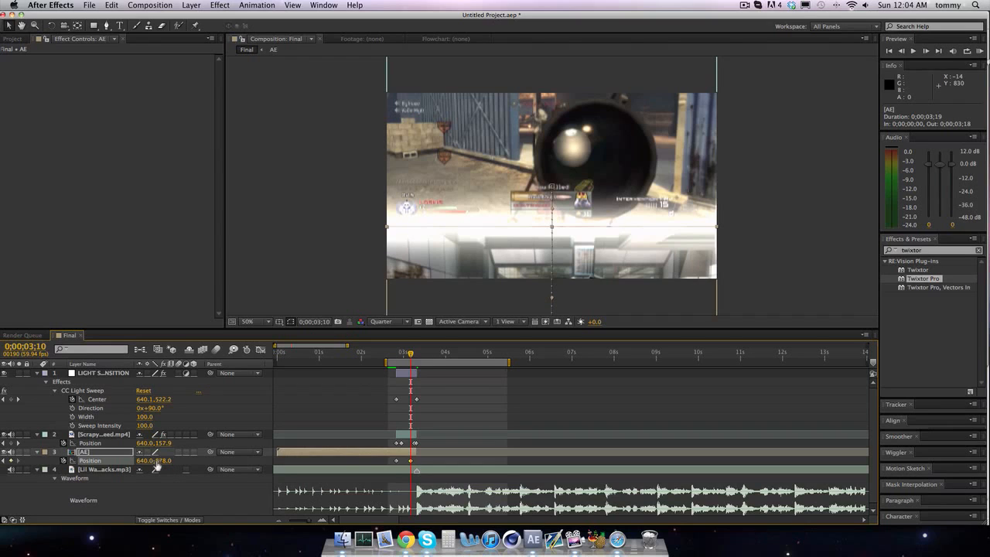
left_click(162, 461)
type("876")
key("Return")
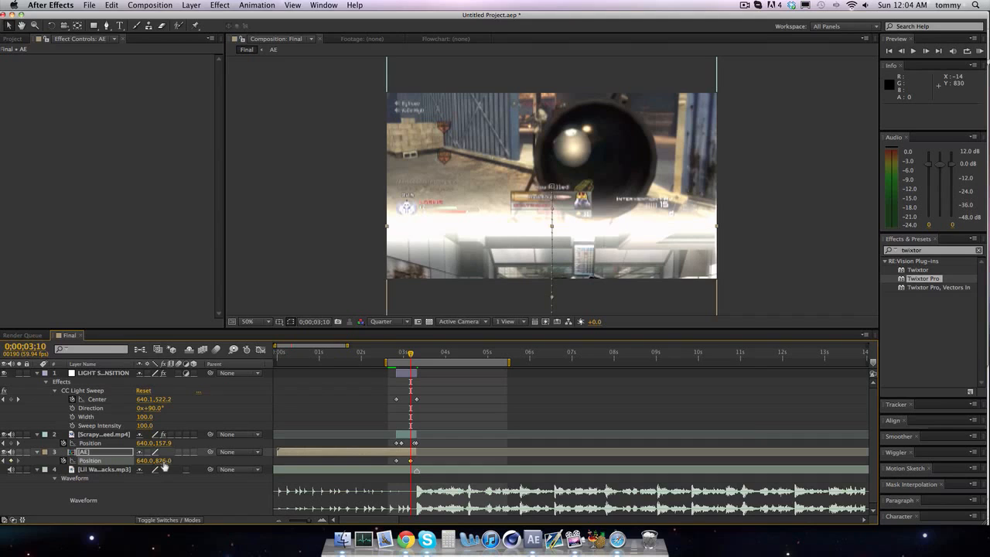
- At 0;00;03;13, keyframe the AE layer's Position at 640, 970
key("Page_Down")
key("Page_Down")
key("Page_Down")
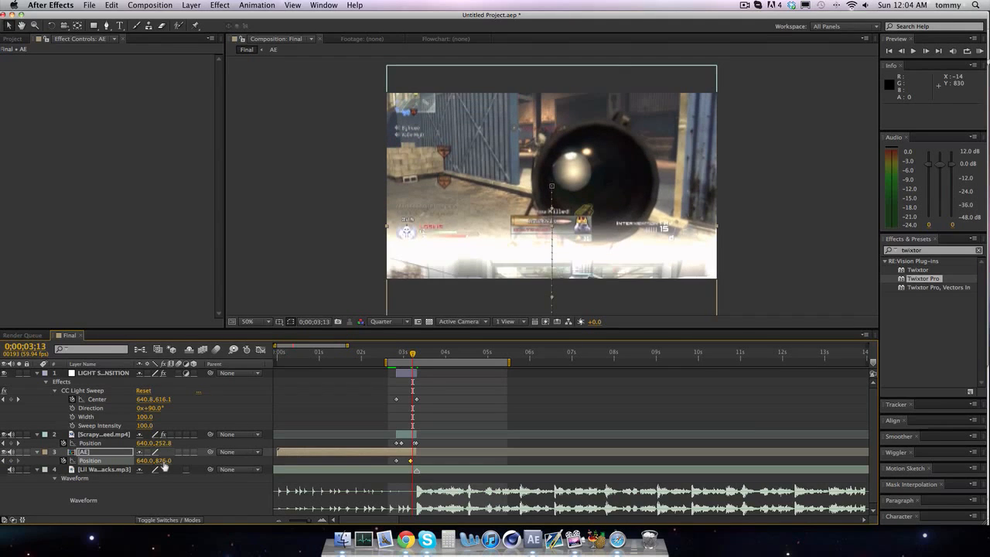
mouse_move(164, 464)
left_mouse_down()
mouse_move(174, 464)
mouse_move(140, 460)
mouse_move(157, 464)
left_mouse_up()
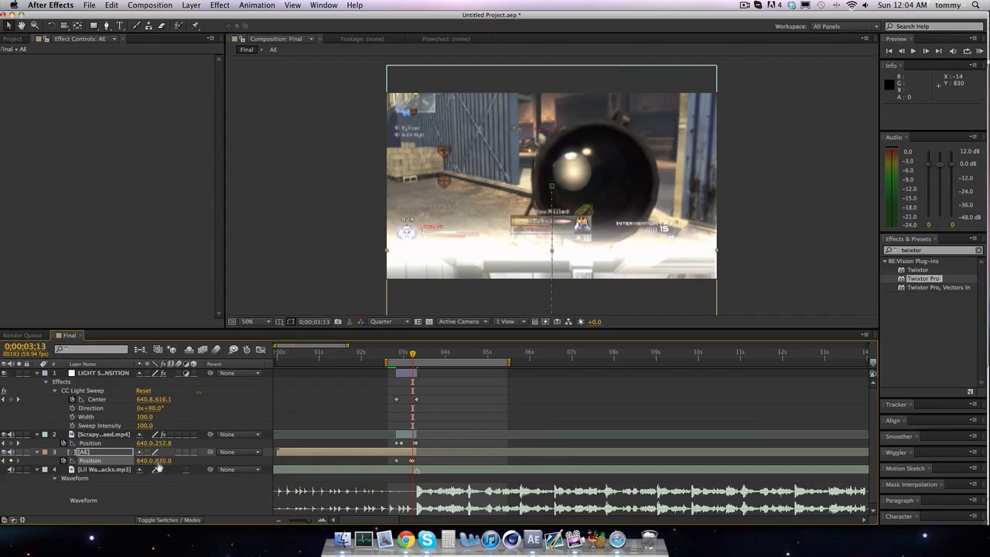
- At 0;00;03;17, keyframe the AE layer's Position at 640, 1074, just below the frame
key("Page_Down")
key("Page_Down")
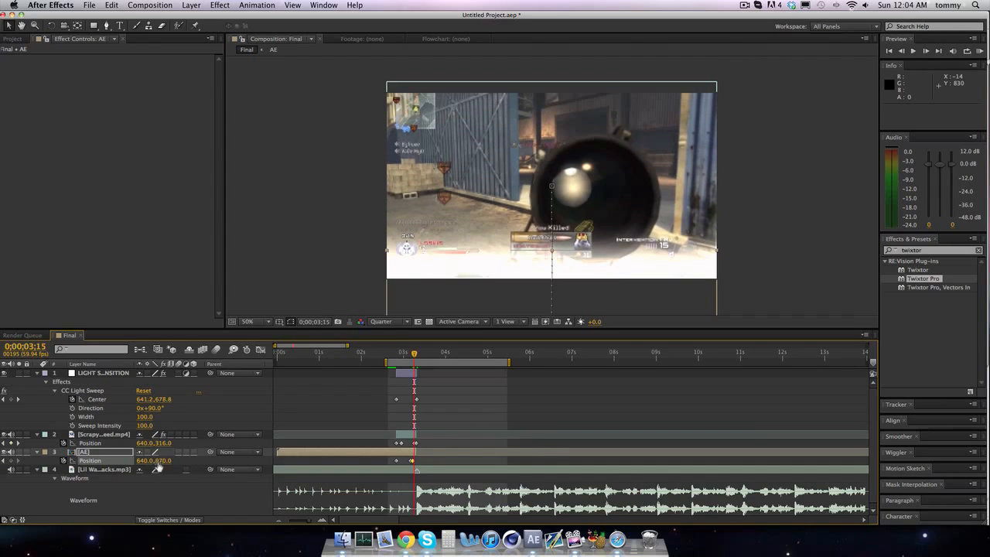
key("Page_Down")
key("Page_Down")
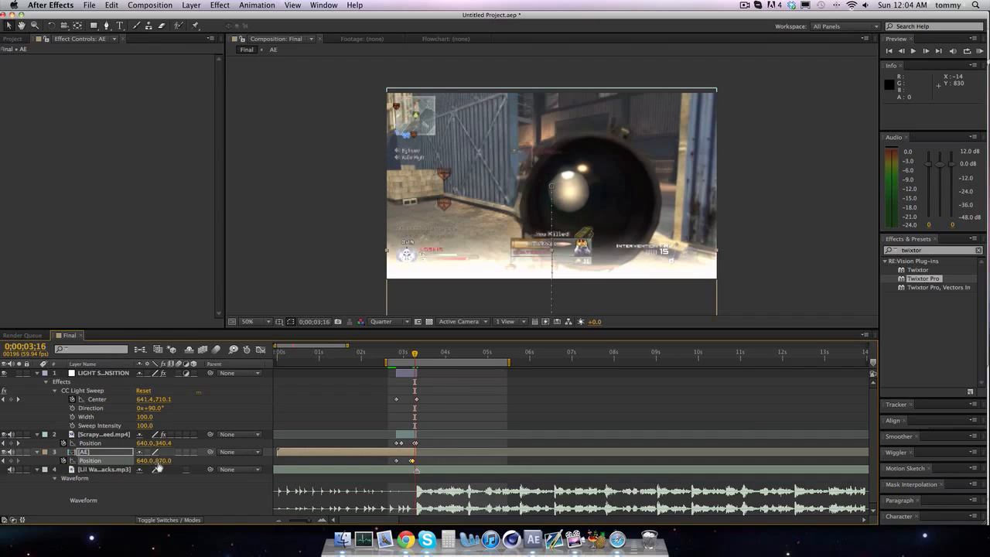
left_click_drag(157, 464, 209, 461)
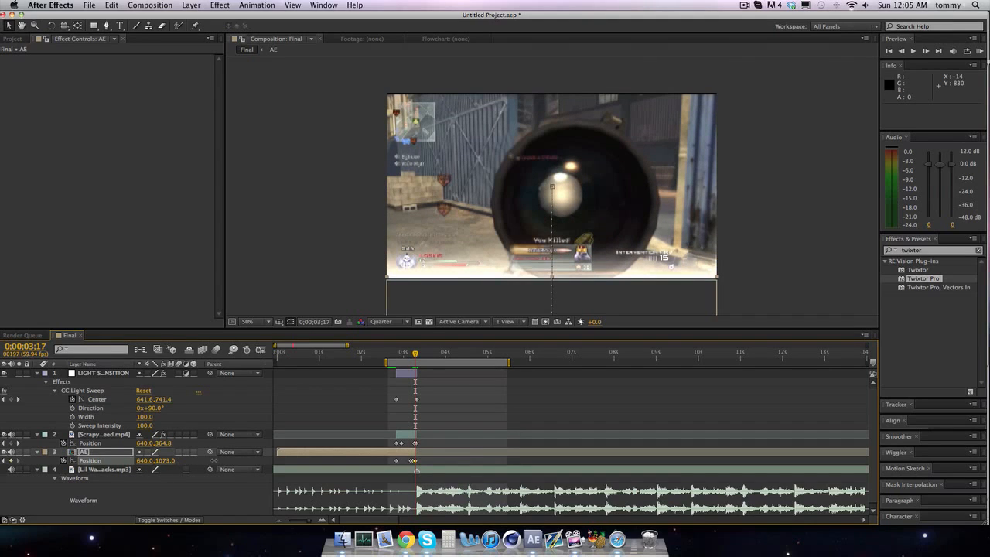
- At 0;00;03;18, set the AE layer's Position to 640, 1085 and preview the transition
key("Page_Down")
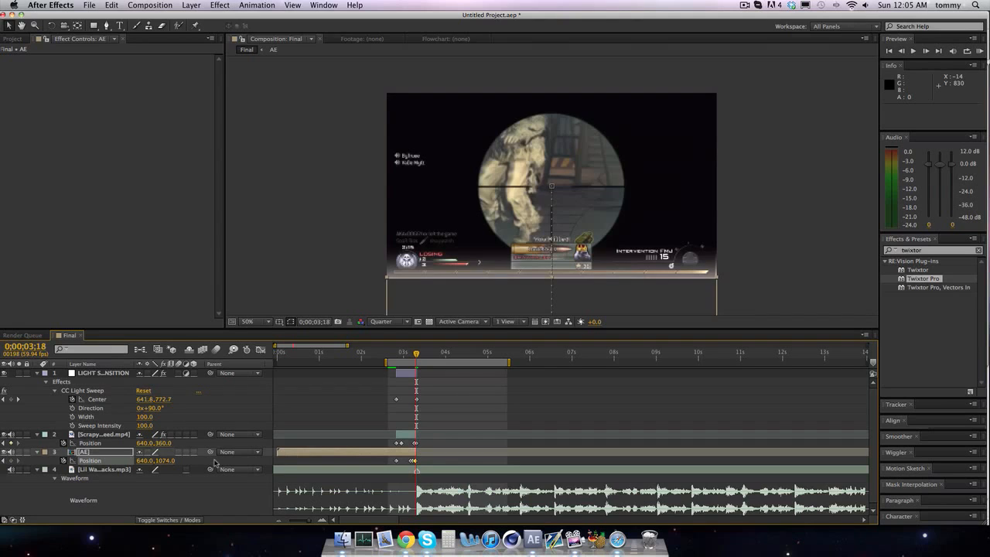
left_click_drag(162, 461, 171, 462)
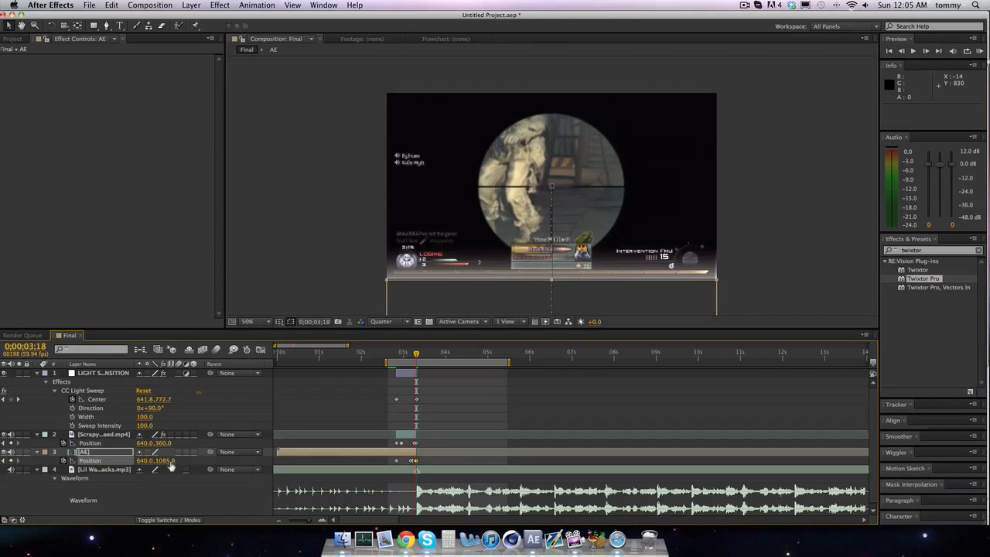
left_click(979, 52)
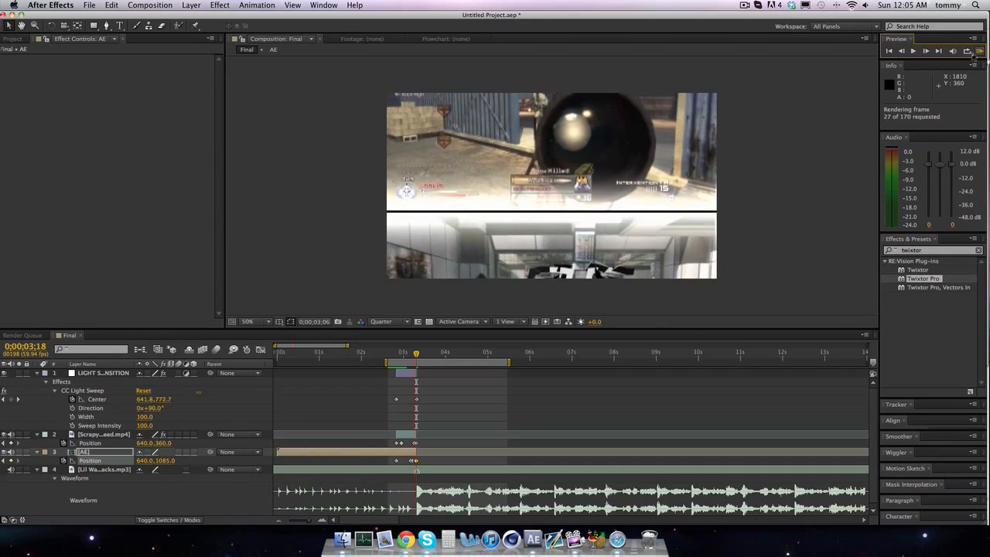
key("space")
- At 0;00;02;58, keyframe the AE layer's Position at 640, 496.4 to close the black gap under the Scrapyard clip
left_click_drag(405, 354, 403, 355)
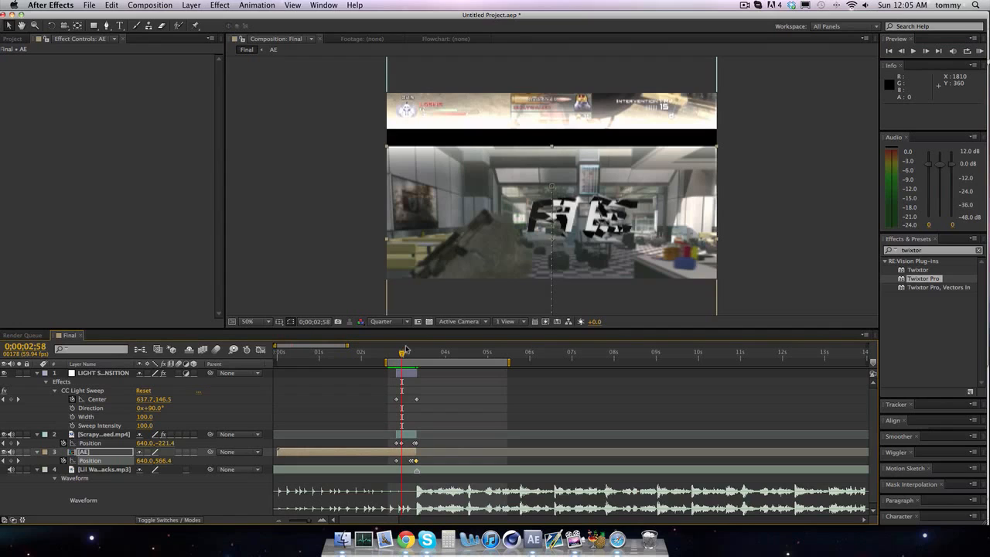
mouse_move(158, 461)
left_mouse_down()
mouse_move(131, 461)
mouse_move(160, 461)
left_mouse_up()
left_click(160, 461)
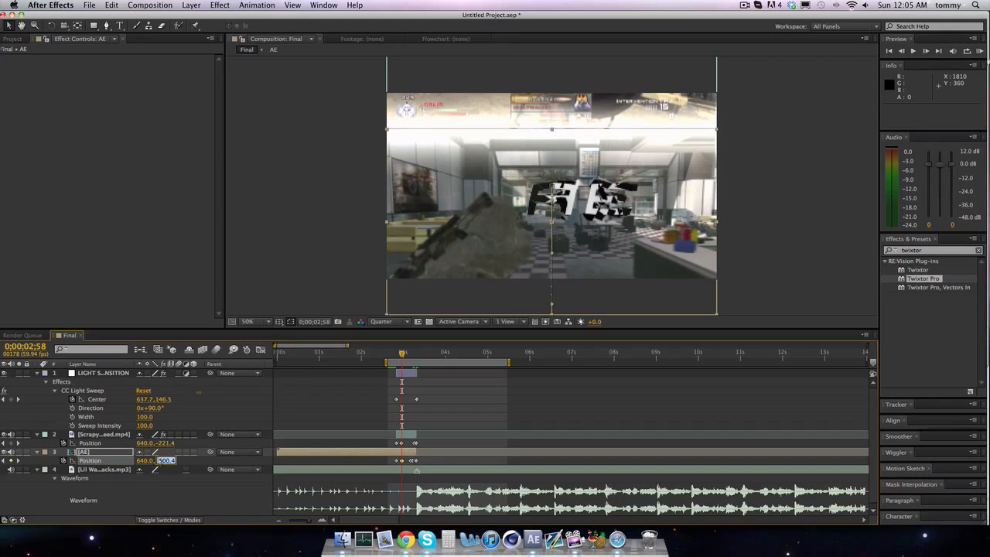
left_click(180, 519)
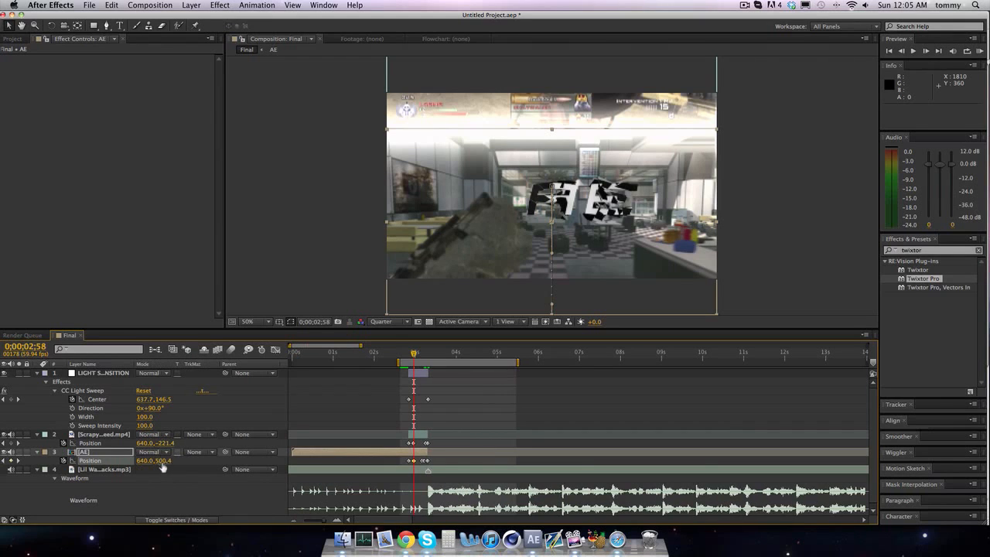
left_click_drag(160, 461, 159, 460)
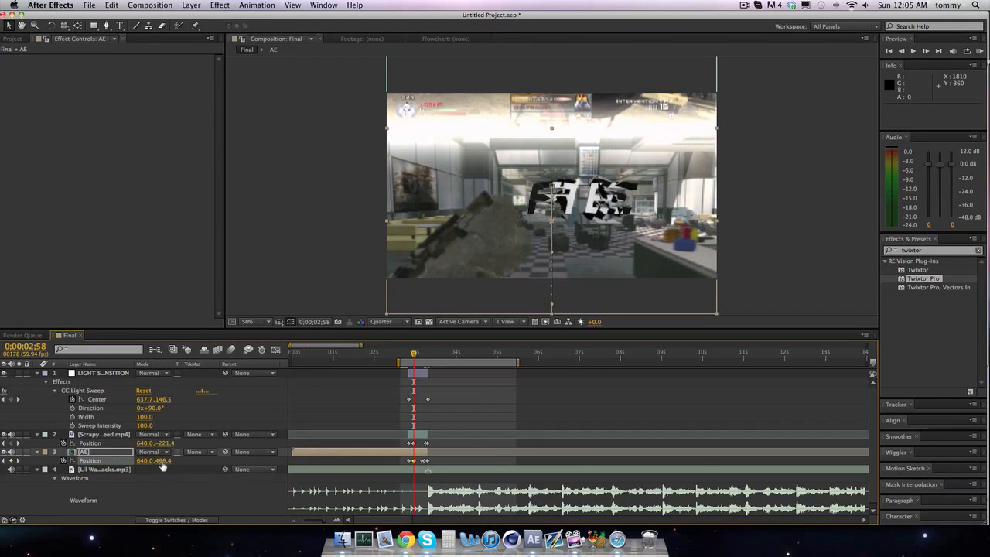
- At 0;00;02;55, keyframe the AE layer's Position at about 640, 423 to close the gap below the Scrapyard clip
key("Page_Up")
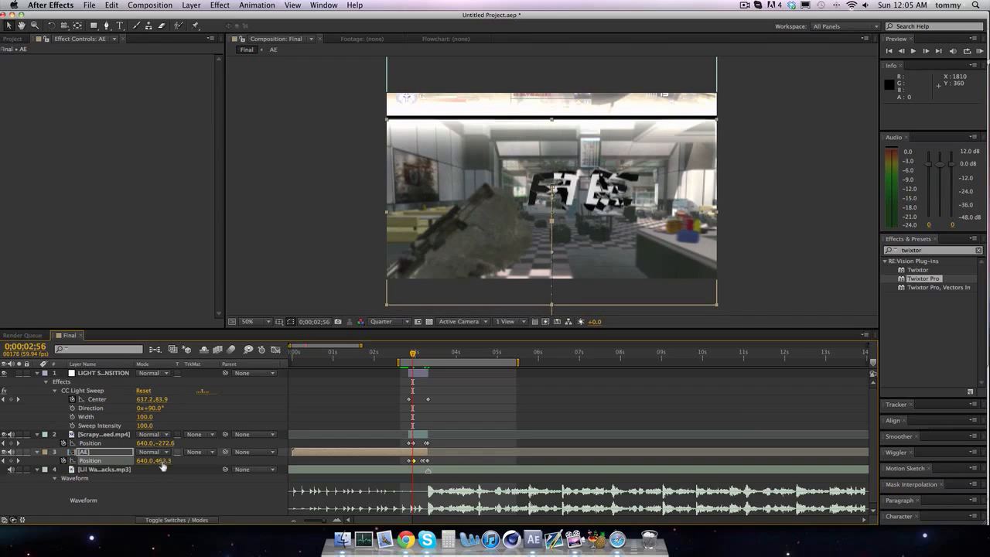
key("Page_Up")
mouse_move(163, 465)
left_mouse_down()
mouse_move(151, 463)
mouse_move(161, 465)
left_mouse_up()
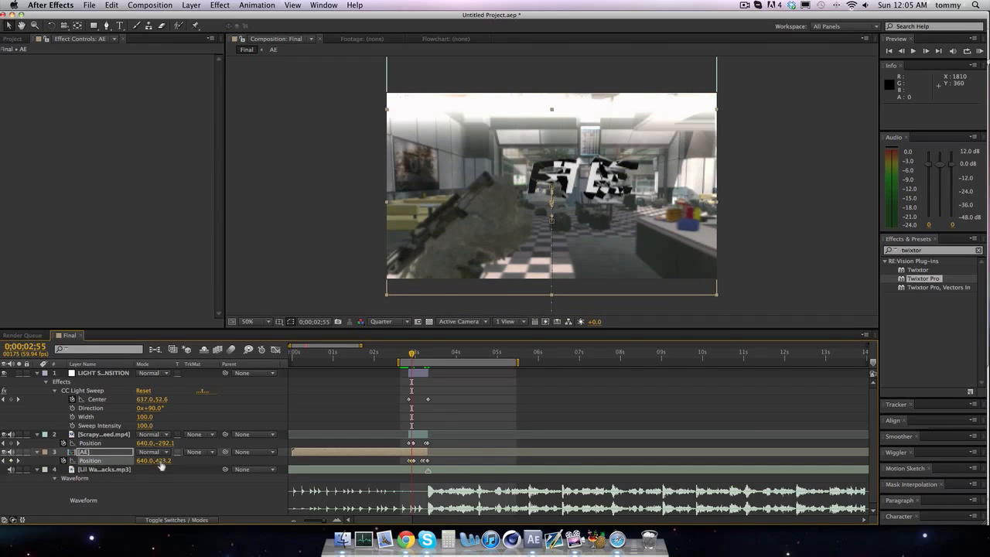
key("Page_Up")
left_click_drag(160, 465, 160, 465)
- At 0;00;02;51, keyframe the Scrapyard layer's Position at 640, -360.4 and the AE layer's Position at 640, 358.7
key("Page_Up")
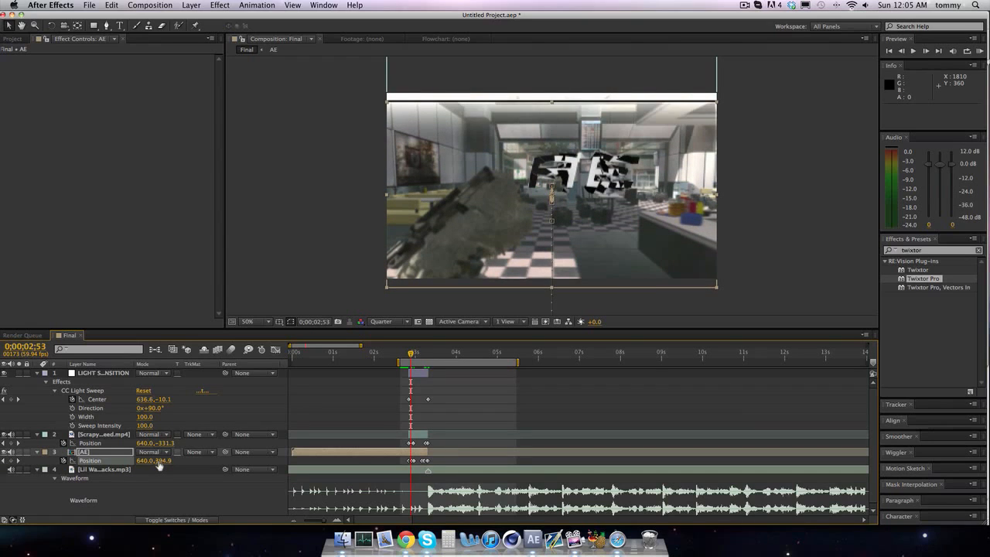
key("Page_Up")
key("Page_Up")
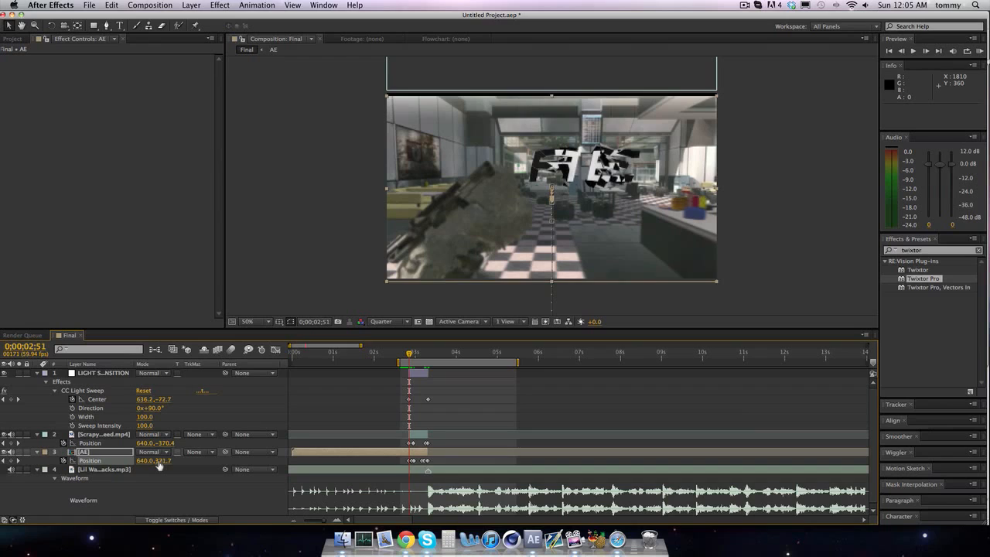
key("Page_Up")
key("Page_Down")
left_click_drag(159, 444, 165, 443)
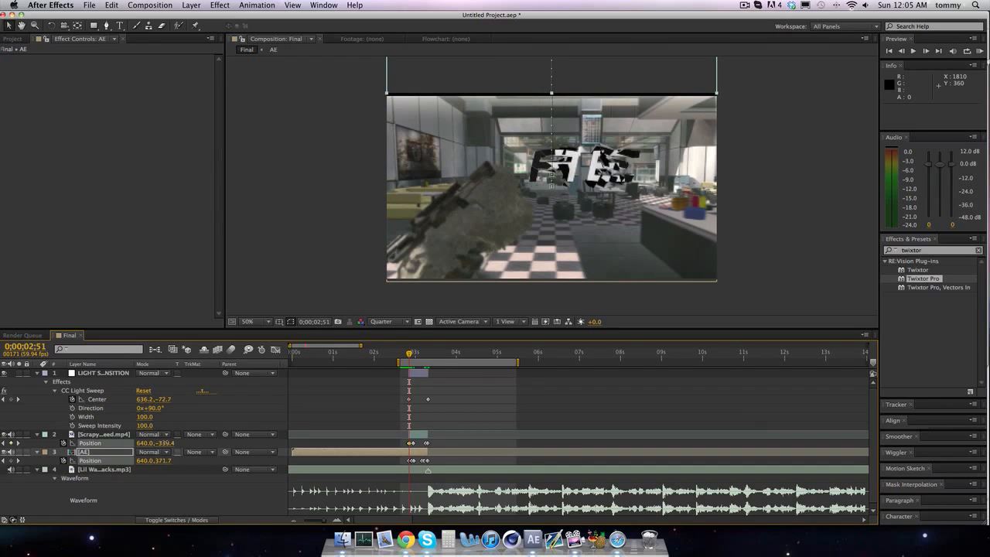
left_click(169, 444)
left_click_drag(172, 444, 173, 445)
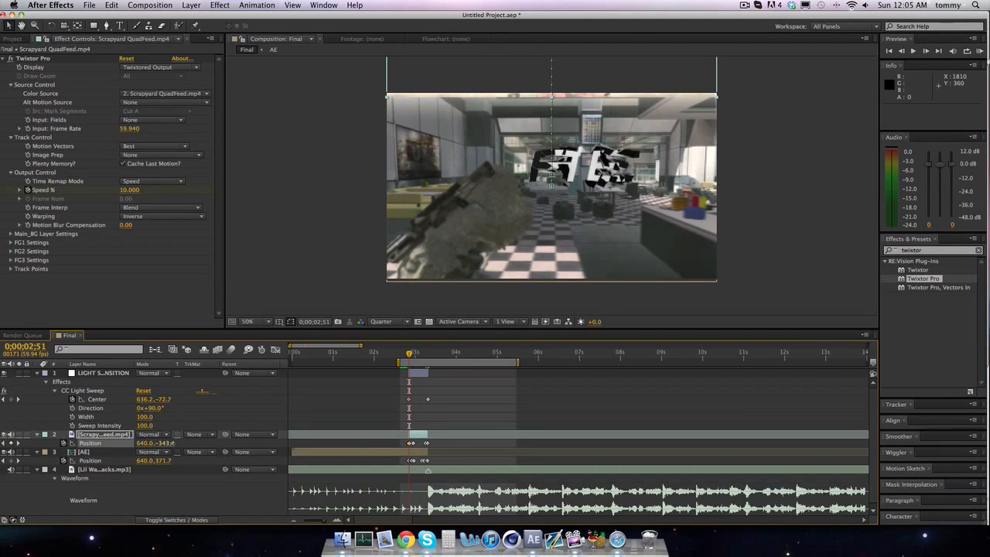
left_click_drag(166, 444, 166, 446)
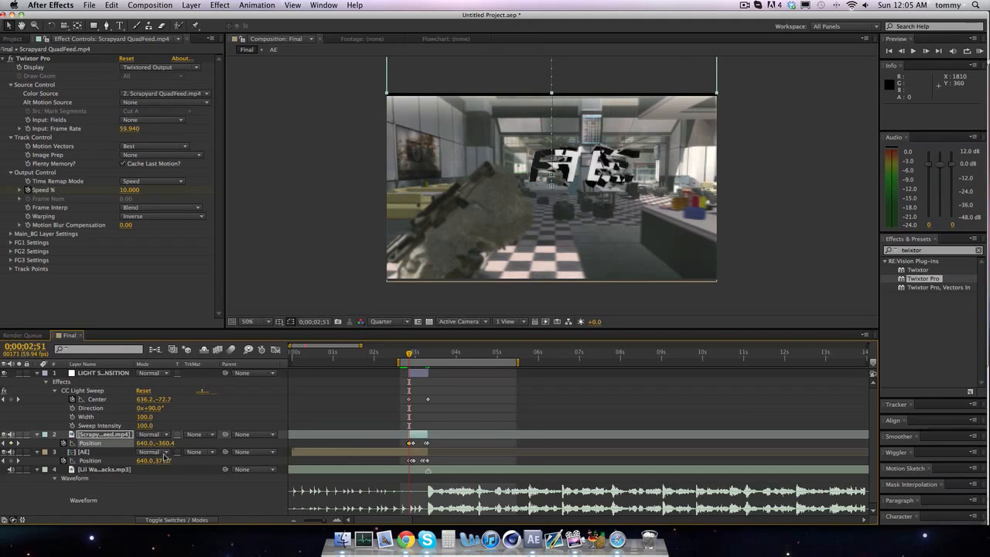
left_click_drag(162, 460, 155, 463)
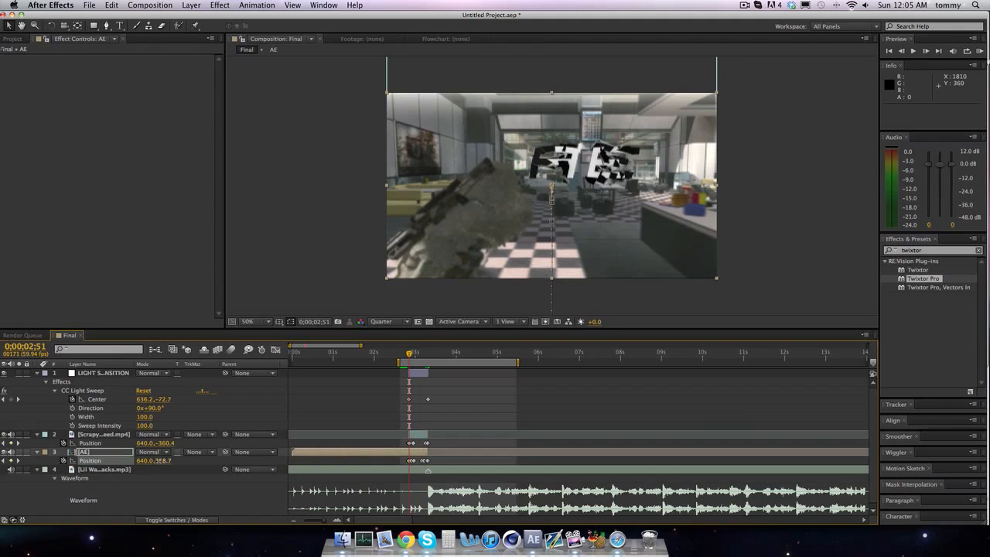
- Fine-tune the AE layer's vertical Position at 0;00;02;51 and check the following frames for gaps between the clips
left_click_drag(160, 461, 161, 465)
key("Page_Down")
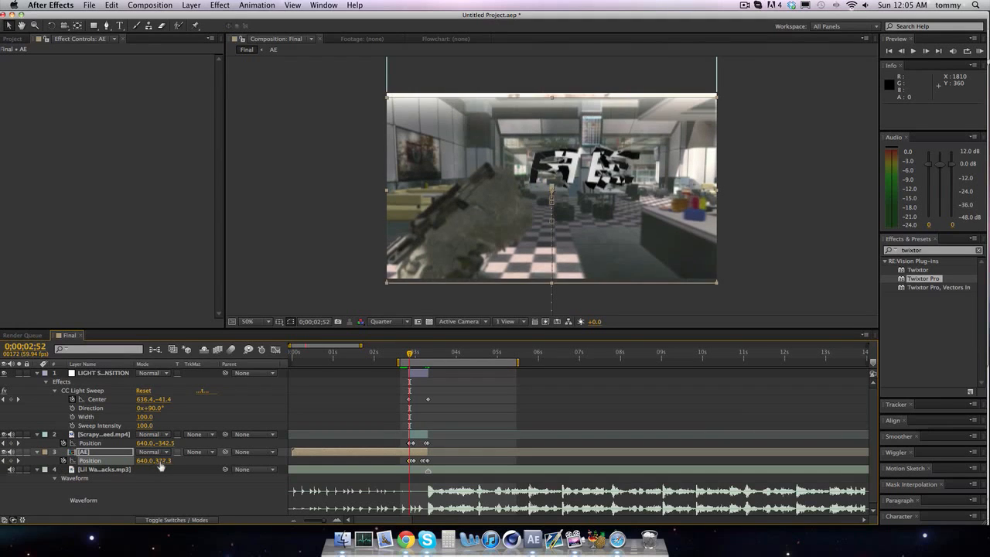
key("Page_Down")
key("Page_Down")
key("Page_Down")
key("Page_Down")
key("Page_Down")
key("Page_Down")
key("Page_Down")
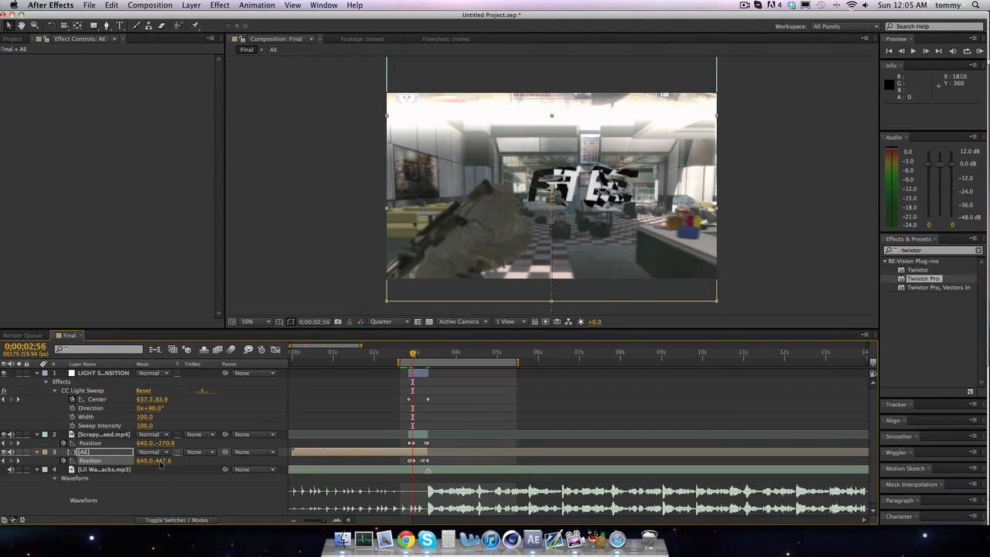
- At 0;00;02;57, set the Scrapyard layer's Position to 640, -242 to close the gap above the AE clip
key("Page_Up")
key("Page_Up")
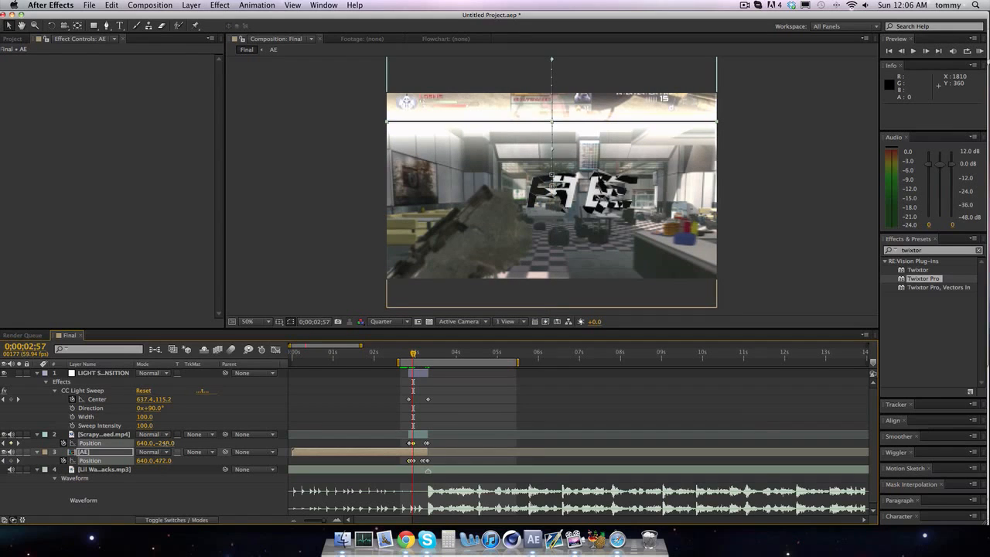
left_click_drag(160, 443, 165, 449)
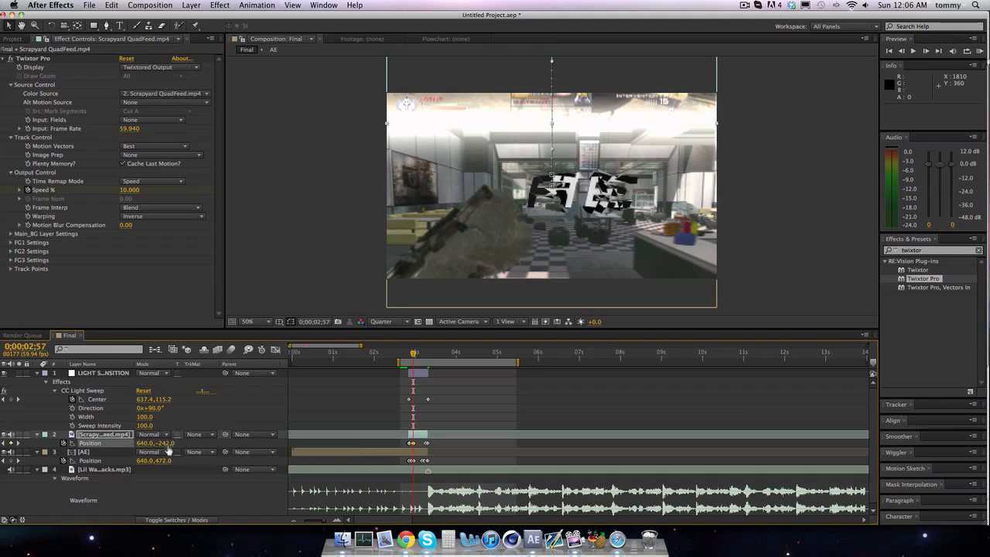
- Examine the transition frame by frame from 0;00;02;57 to 0;00;03;17 for gaps between the two clips
key("Page_Down")
key("Page_Down")
key("Page_Down")
key("Page_Down")
key("Page_Down")
key("Page_Down")
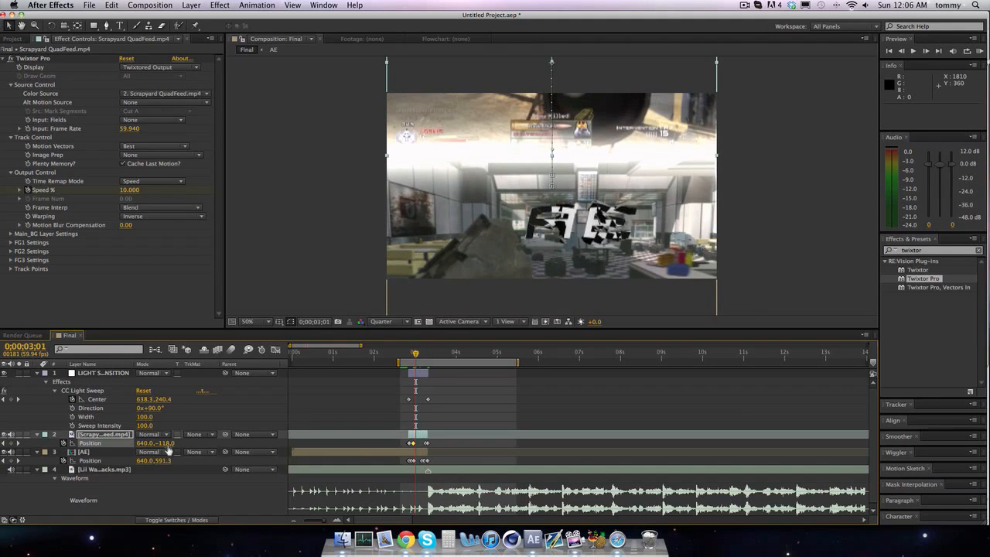
key("Page_Down")
key("Page_Down")
key("Page_Down")
key("Page_Down")
key("Page_Down")
key("Page_Down")
key("Page_Down")
key("Page_Down")
key("Page_Down")
key("Page_Down")
key("Page_Down")
key("Page_Down")
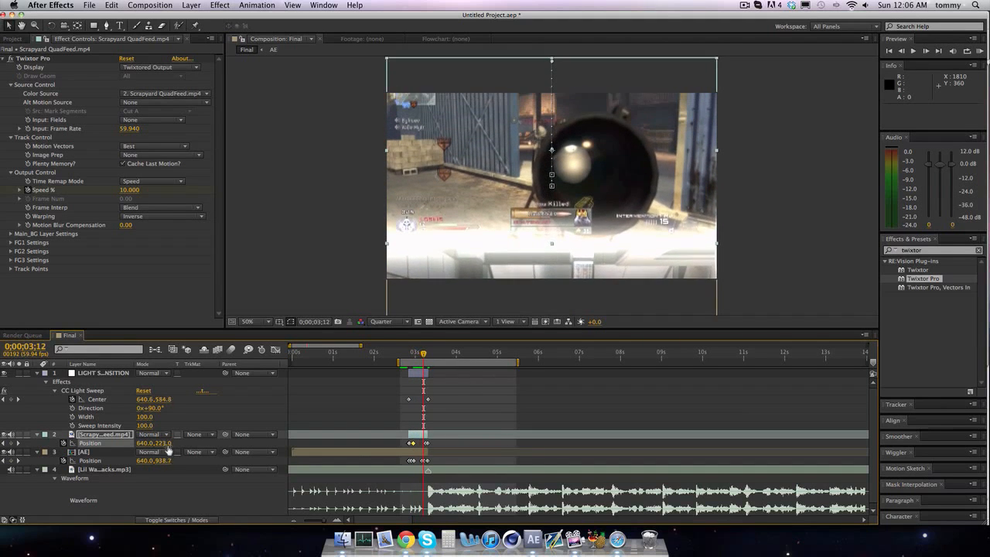
key("Page_Down")
key("Page_Down")
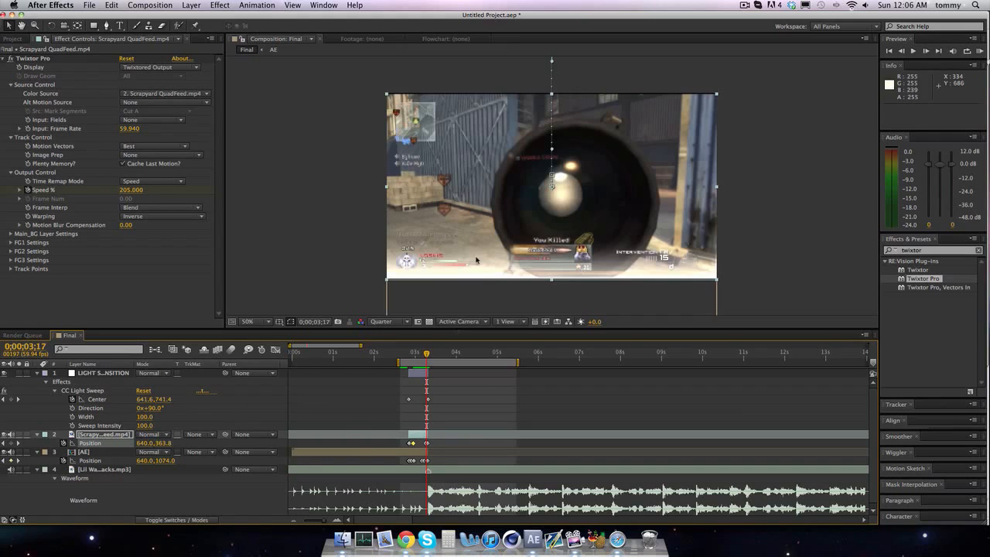
- At 0;00;03;17, set the Scrapyard layer's Position to 640, 360 and check the following frame
key("s")
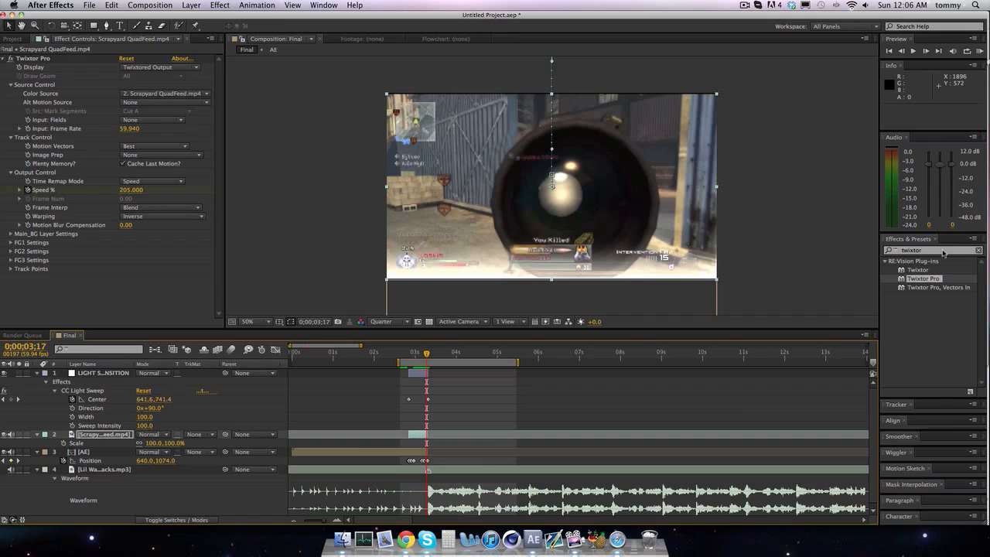
left_click(112, 435)
key("p")
left_click(168, 443)
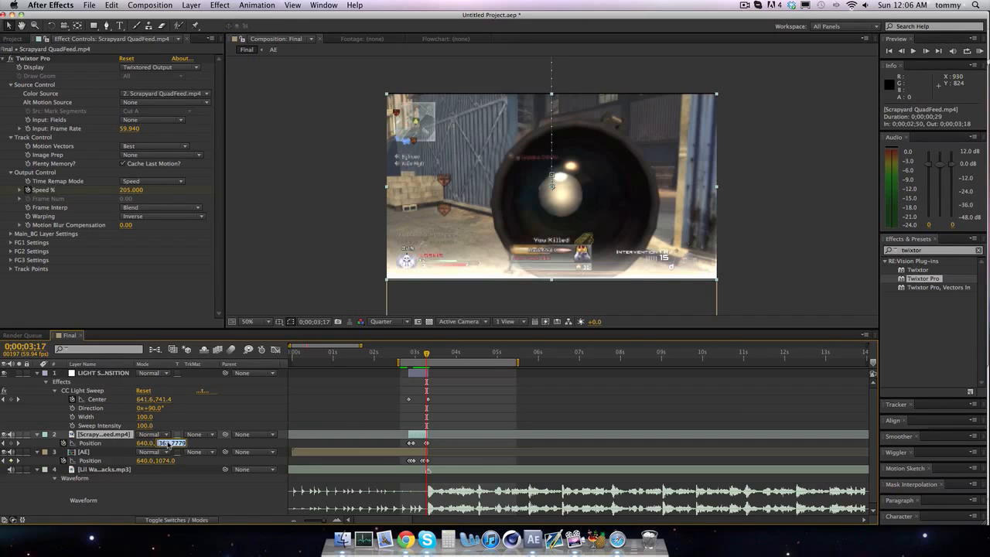
type("360")
key("Return")
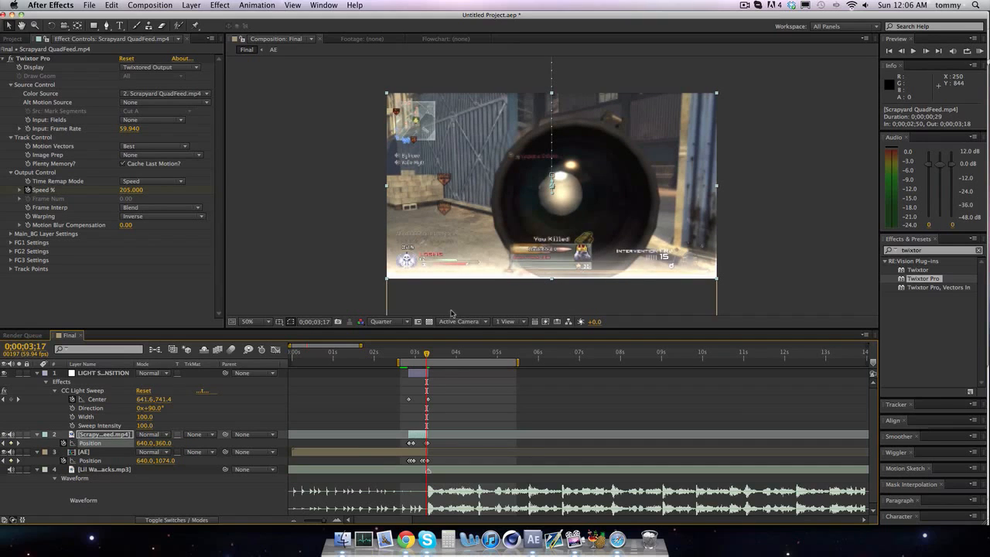
key("Page_Down")
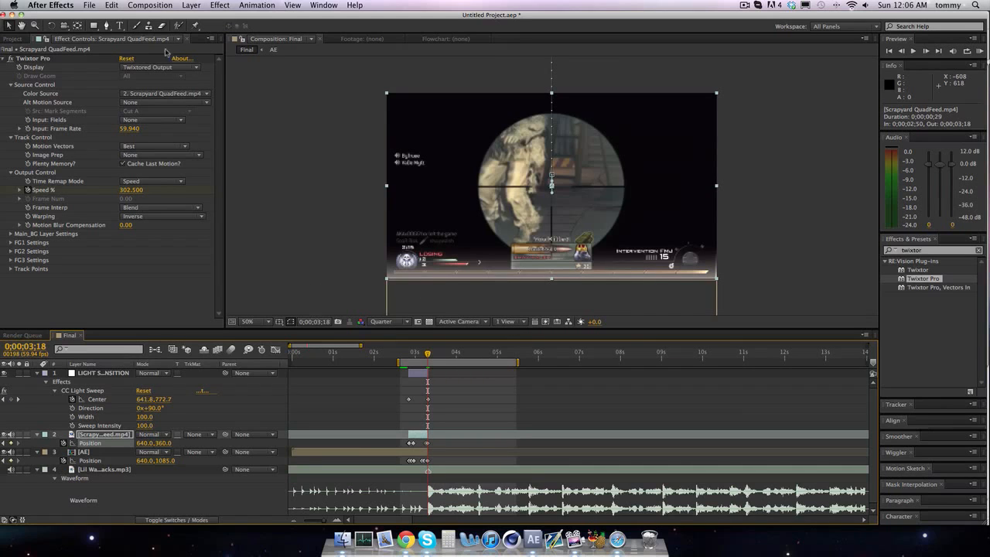
- Create a 1600 x 900 composition named Sync with a duration of 0;00;20;00
left_click(164, 4)
left_click(174, 33)
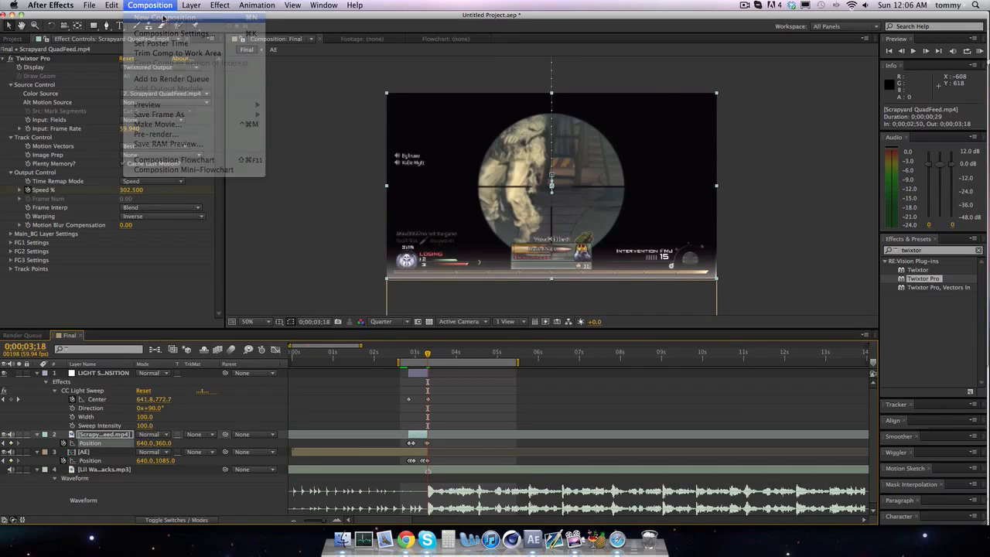
key("BackSpace")
type("Sync")
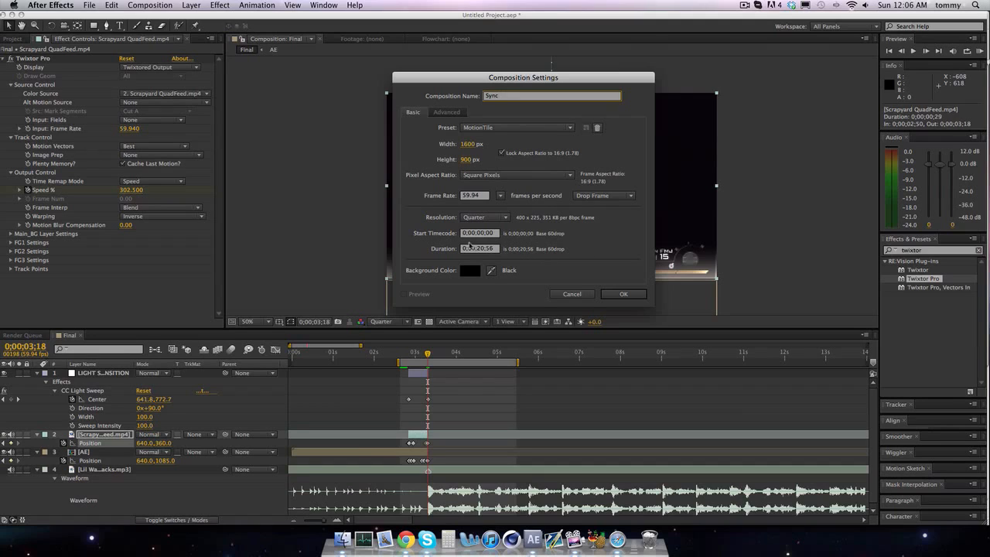
left_click(494, 250)
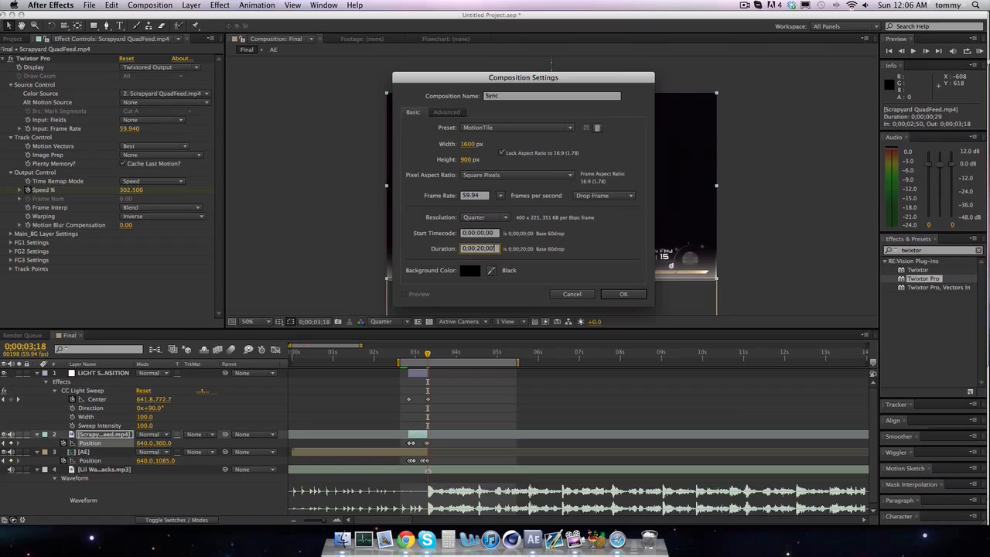
key("Return")
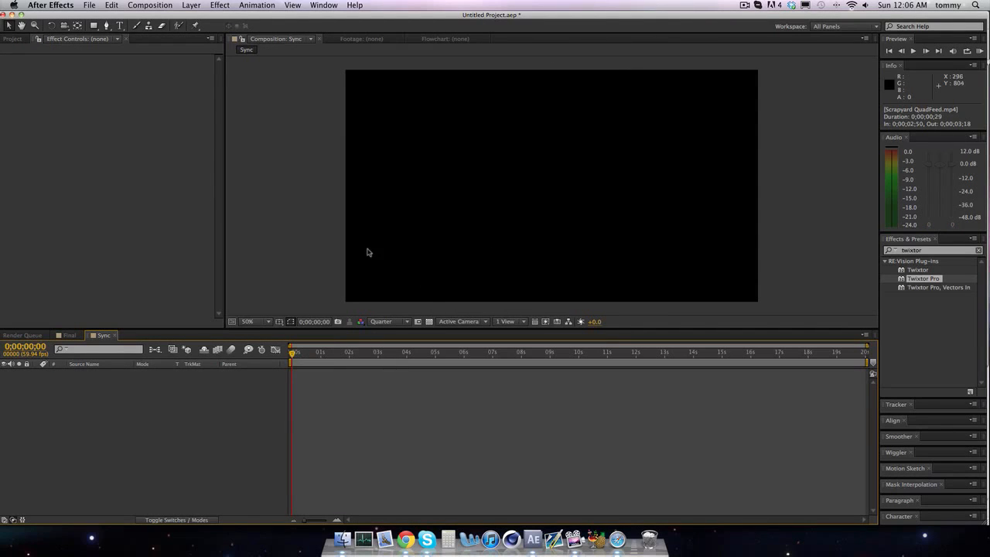
left_click(17, 39)
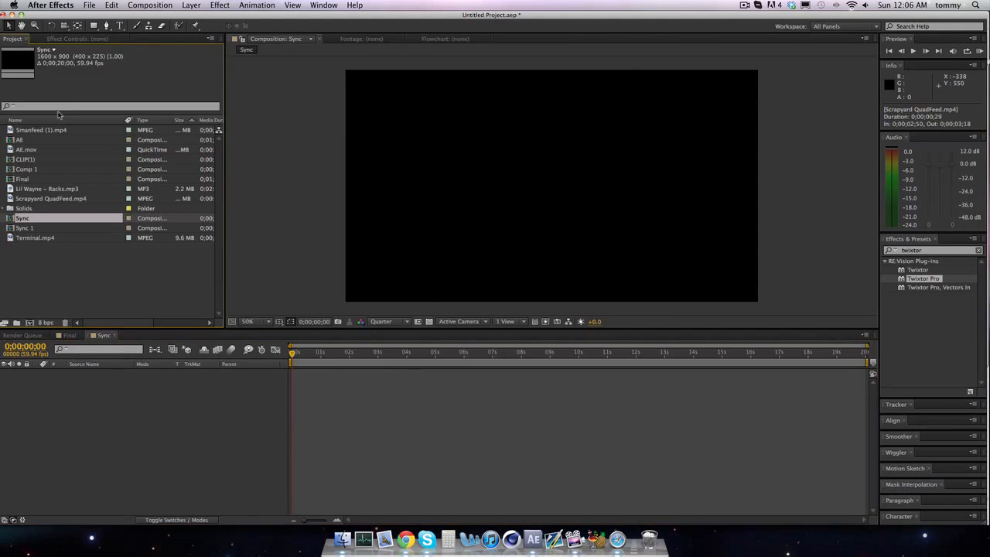
left_click(31, 227)
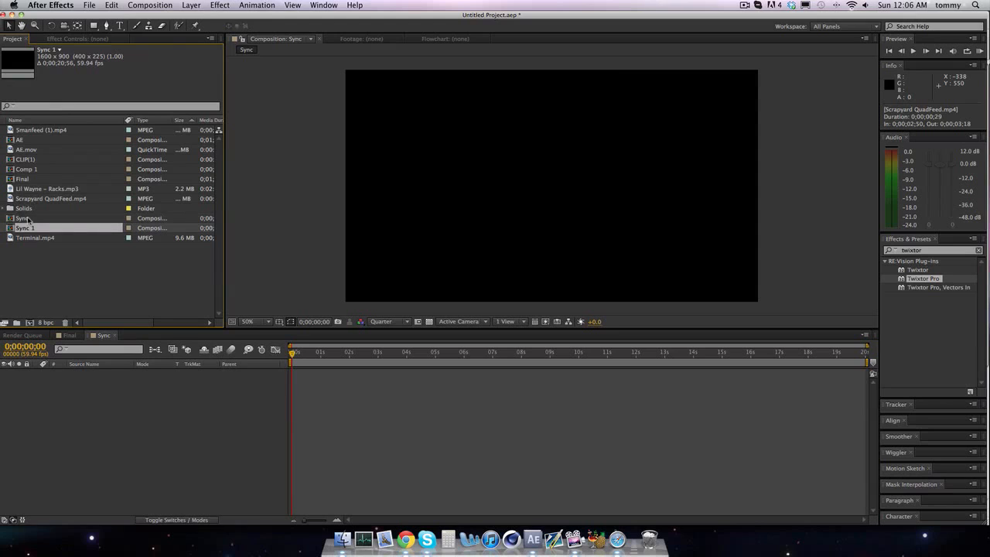
left_click(29, 161)
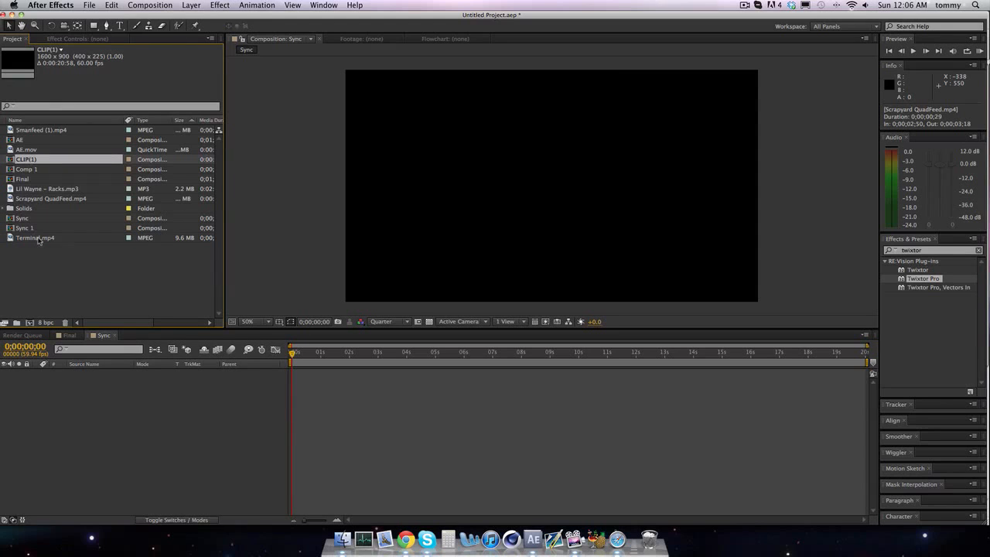
- In the Final composition, add markers to the music layer on its next three beats, from 0;00;04;33 to 0;00;06;35
left_click(68, 335)
left_click(103, 471)
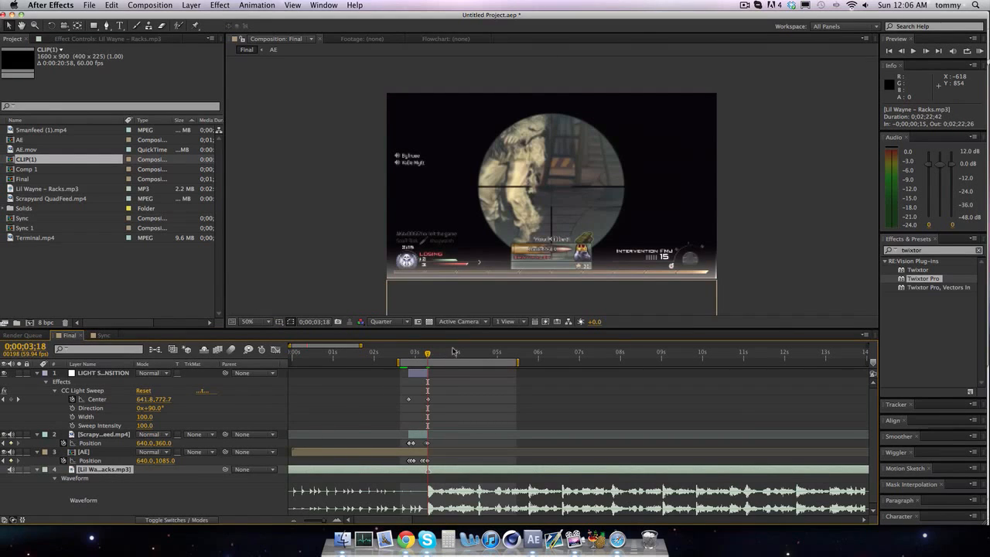
left_click_drag(347, 346, 316, 345)
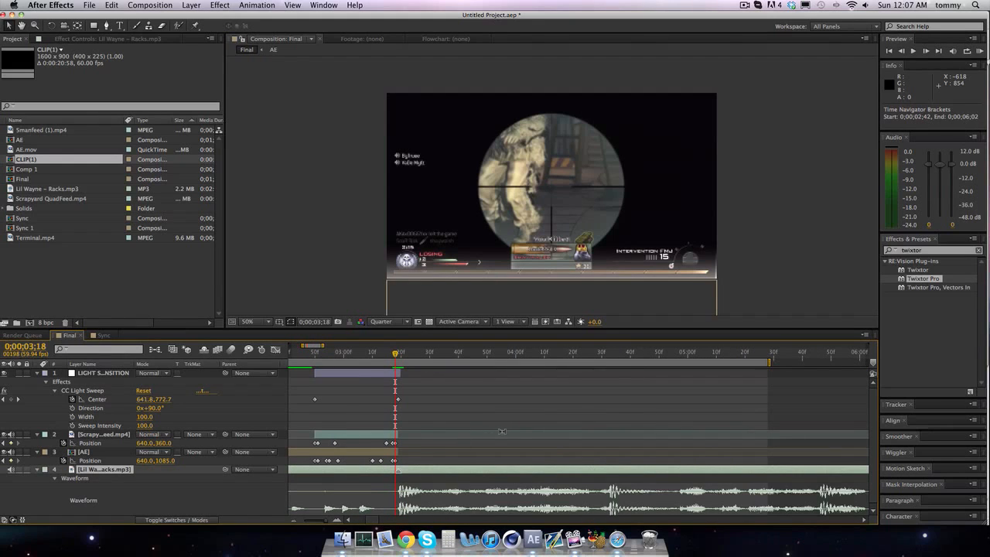
left_click(607, 352)
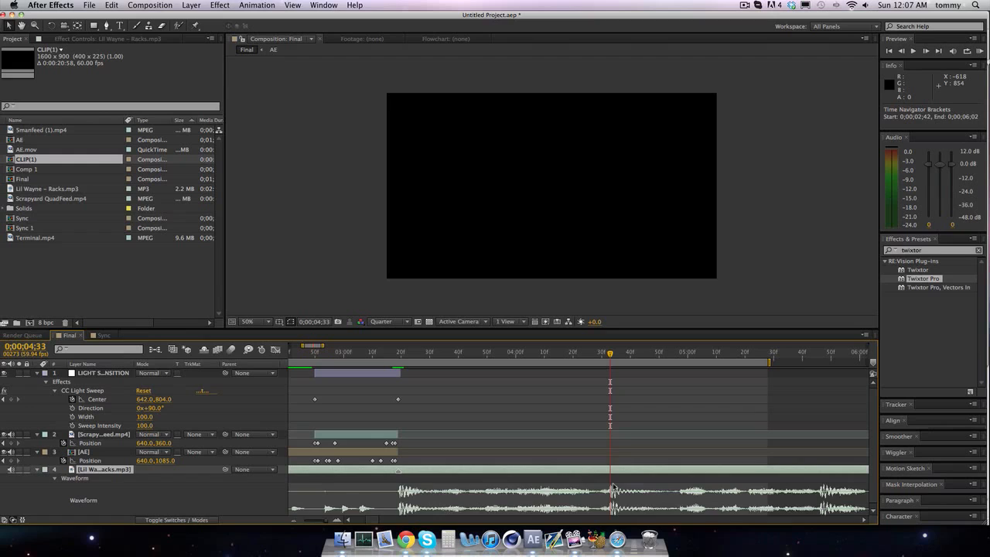
key("space")
key("Page_Up")
key("space")
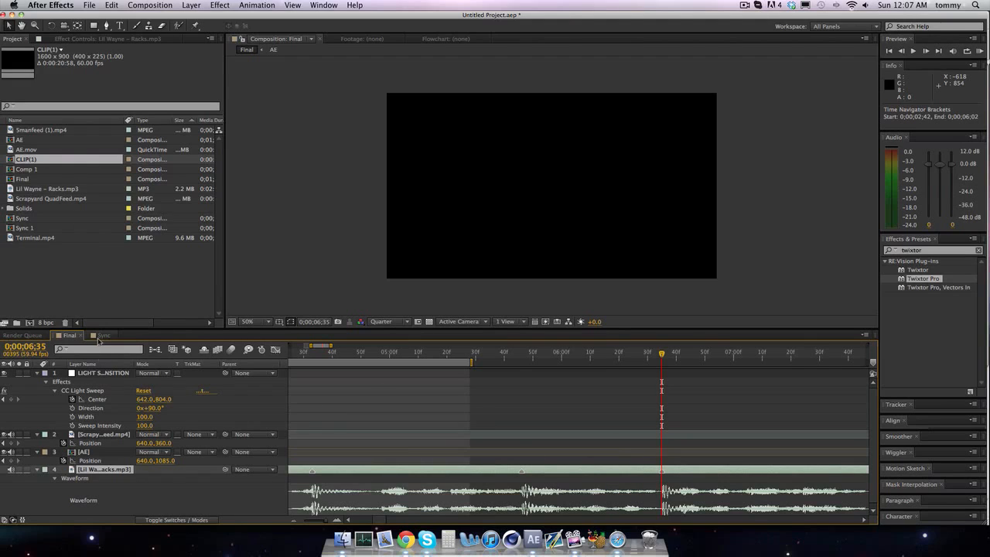
- Copy the marked music layer from the Final composition into the Sync composition
key("super+c")
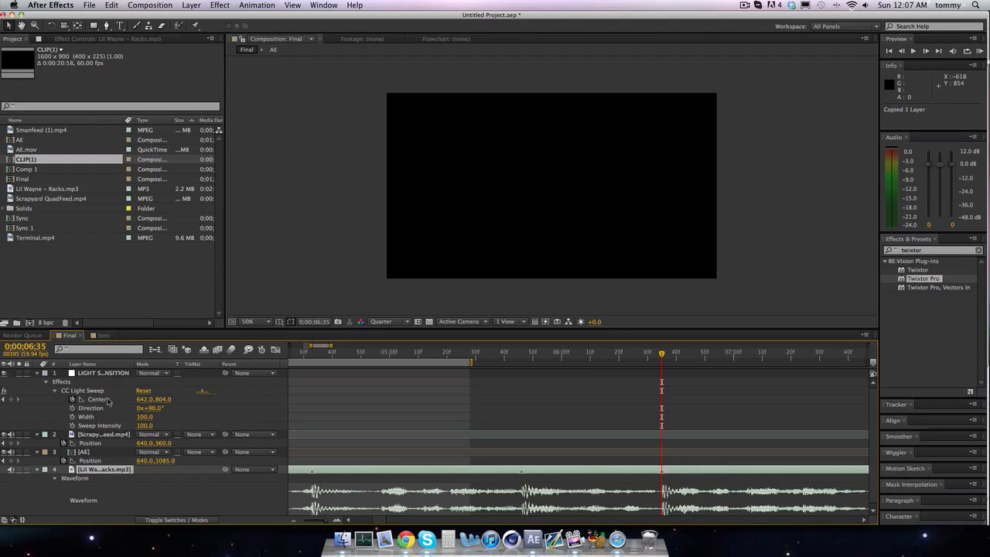
left_click(101, 338)
key("super+v")
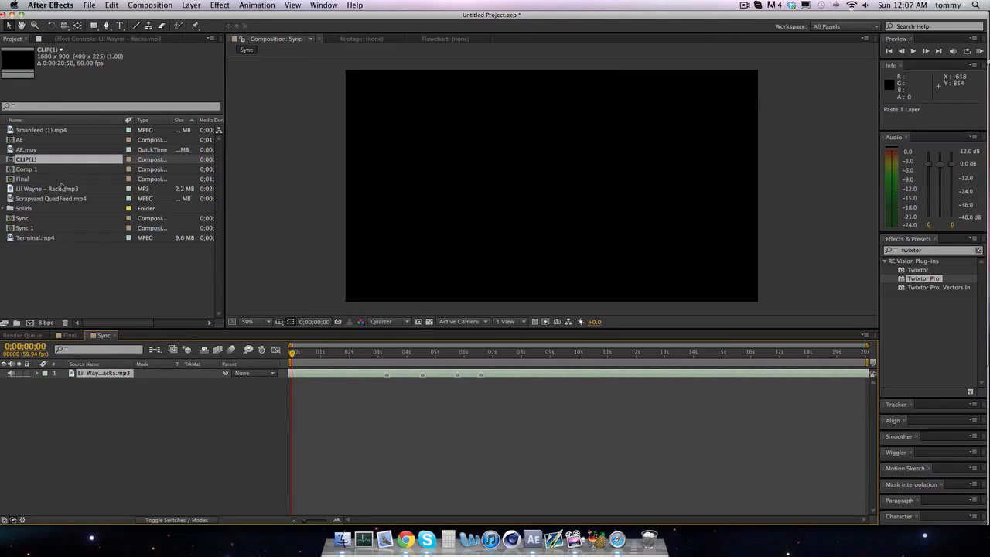
- Add Scrapyard QuadFeed.mp4 above the music in Sync and shift it to start at -0;00;06;09, aligning the kill with the marker at 0;00;03;19
left_click_drag(58, 199, 110, 370)
left_click(69, 335)
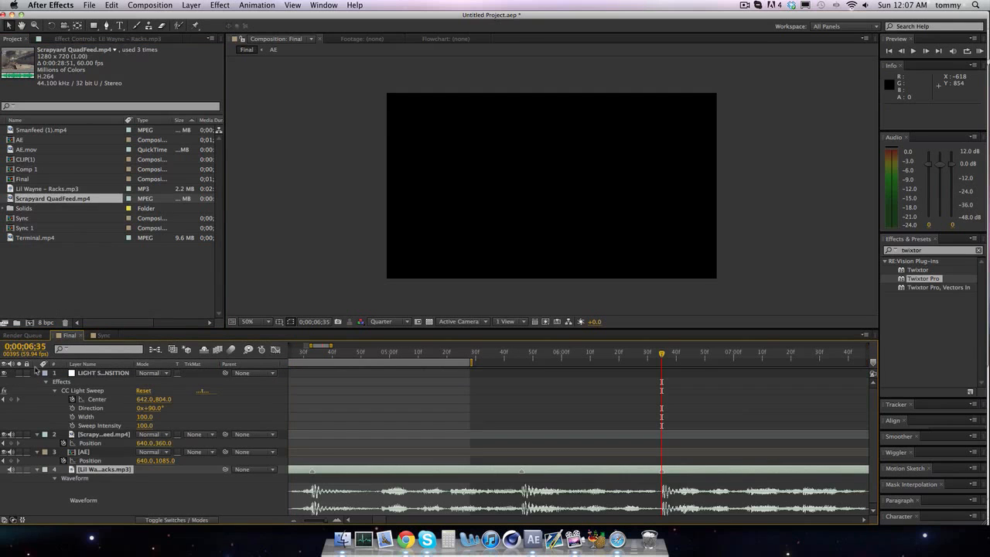
left_click(103, 336)
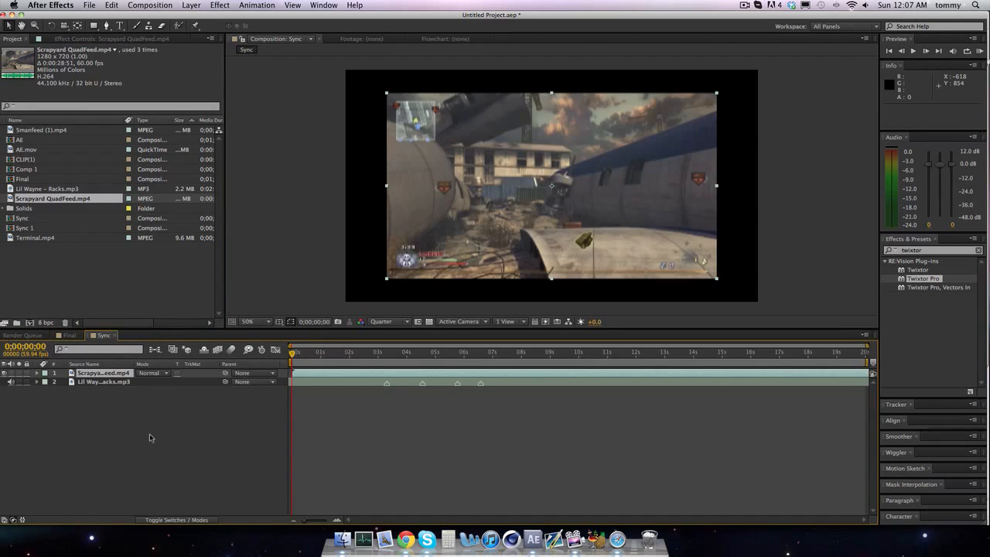
left_click(386, 353)
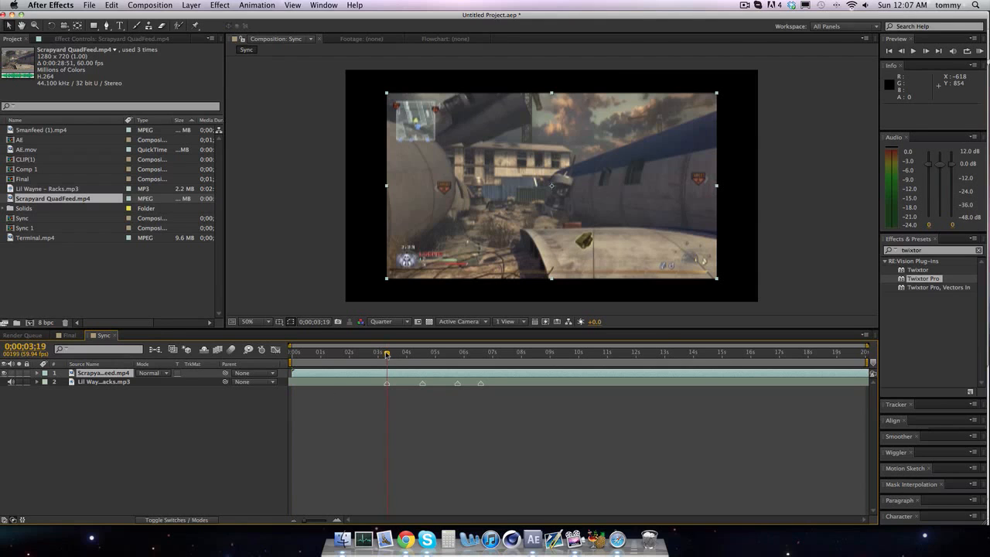
left_click_drag(369, 376, 329, 376)
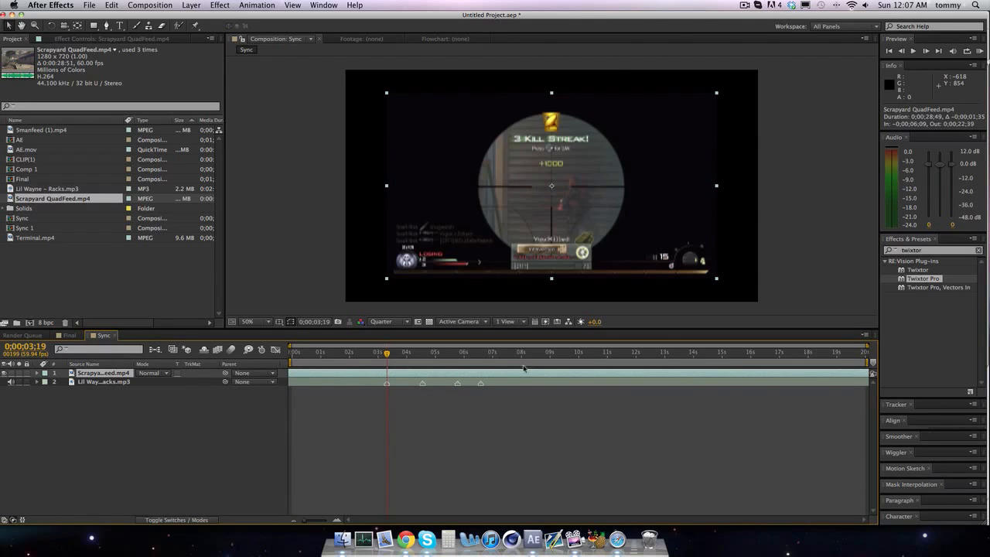
- Apply Motion Tile to the Scrapyard clip with Mirror Edges on and Output Width and Output Height at 125
left_click(948, 253)
type("motion tile")
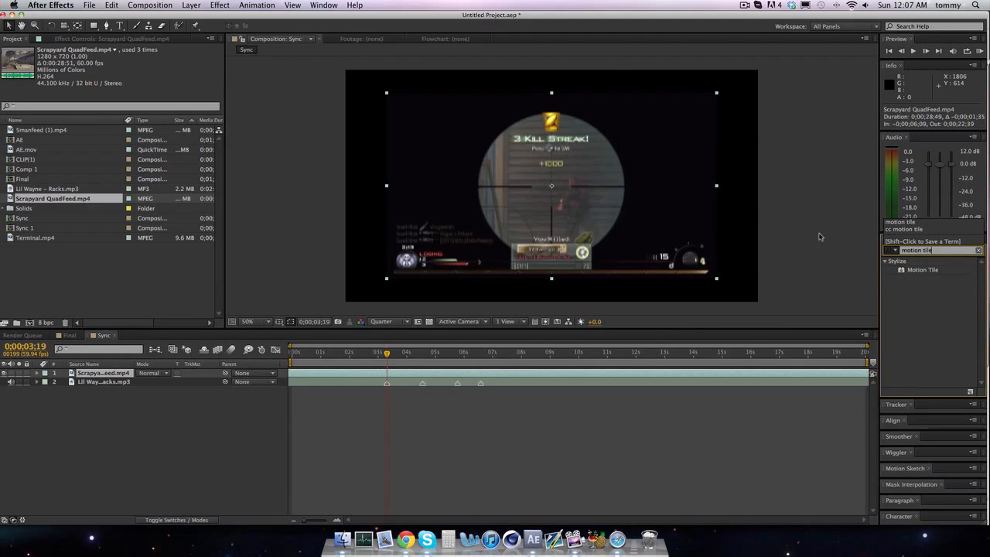
left_click_drag(922, 269, 551, 186)
left_click(122, 110)
left_click(128, 102)
type("125")
key("Return")
left_click(131, 94)
type("125")
key("Return")
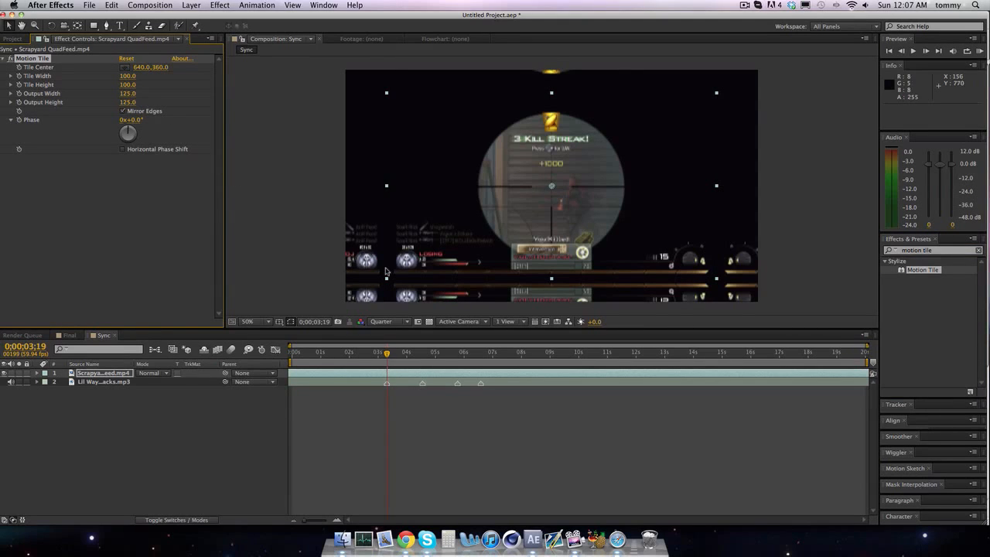
- Pre-compose the Scrapyard clip as CLIP1, moving all attributes into the new composition
right_click(419, 376)
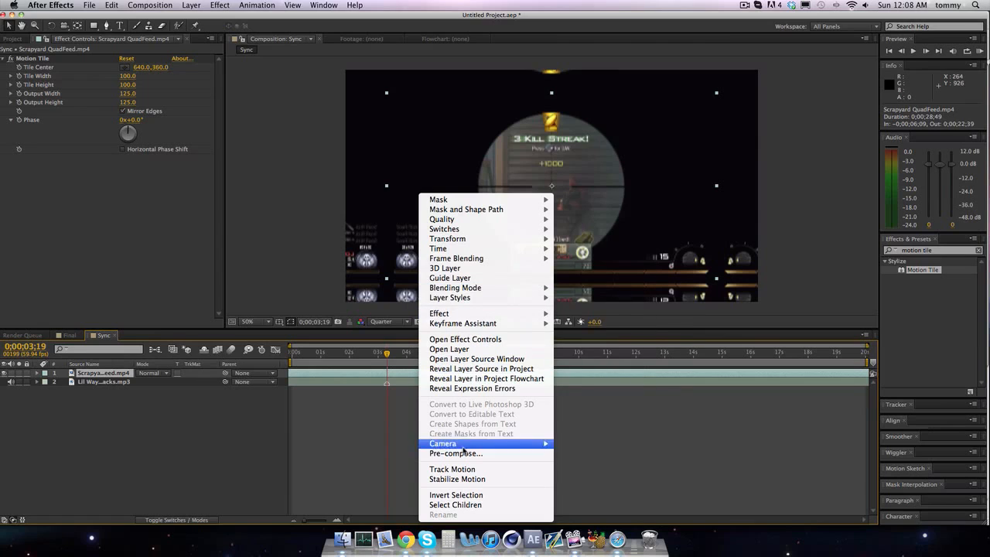
left_click(460, 453)
type("CLIP1")
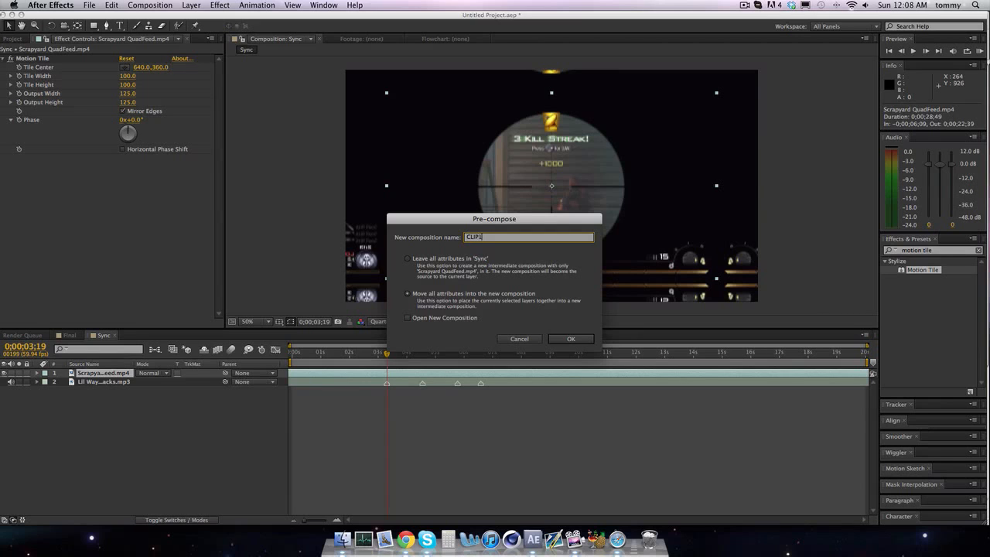
key("Return")
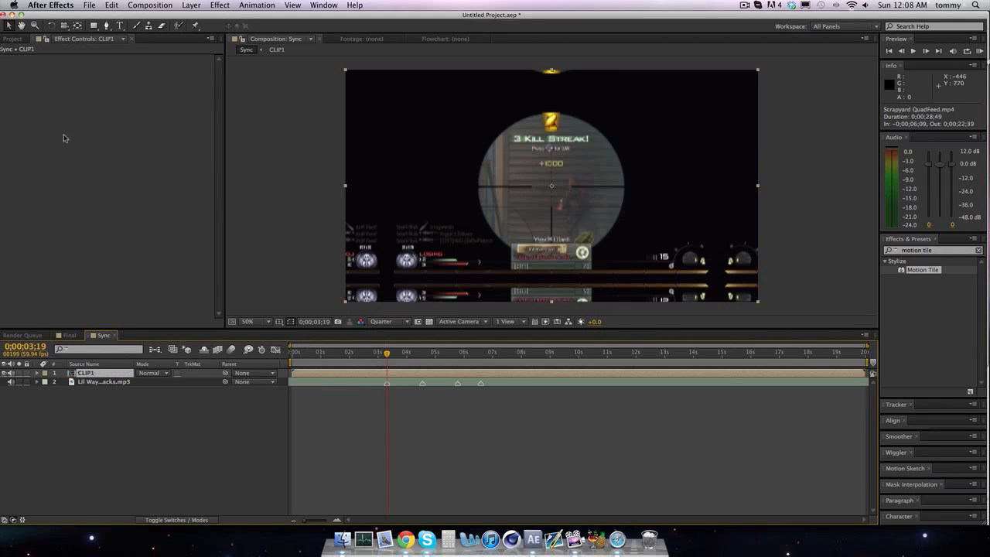
- Delete the unused compositions CLIP(1), Comp 1 and Sync 1 from the project and return to the Sync composition
left_click(14, 40)
left_click(35, 169)
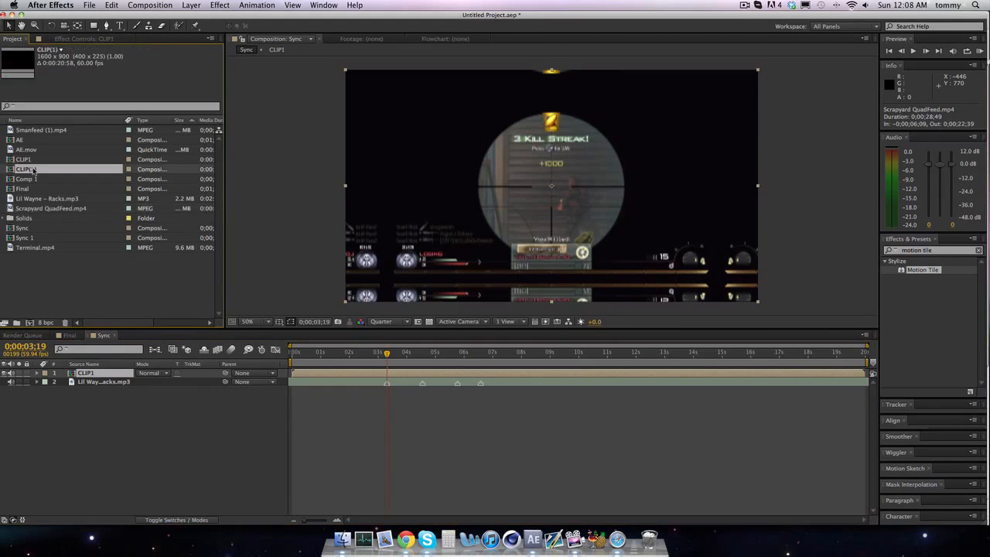
key("Delete")
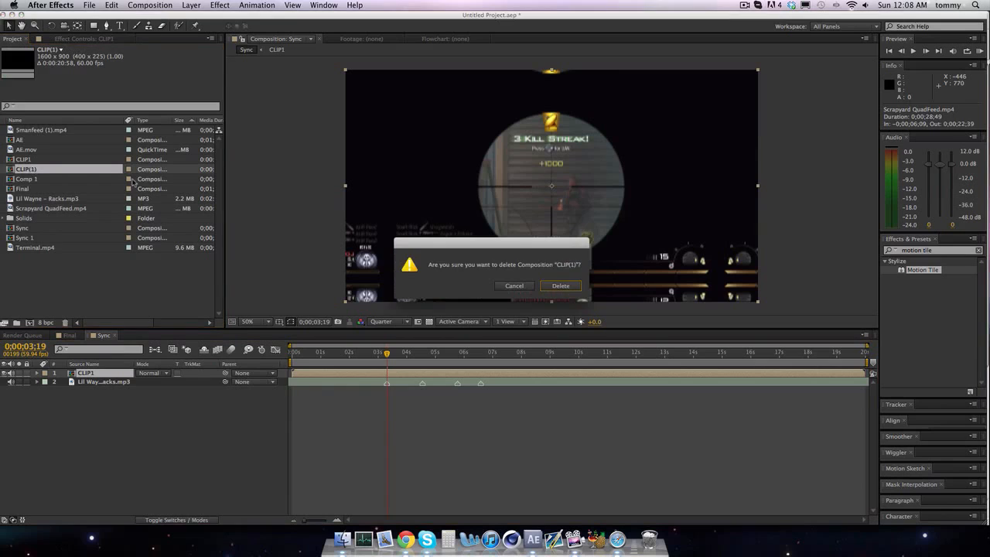
left_click(558, 287)
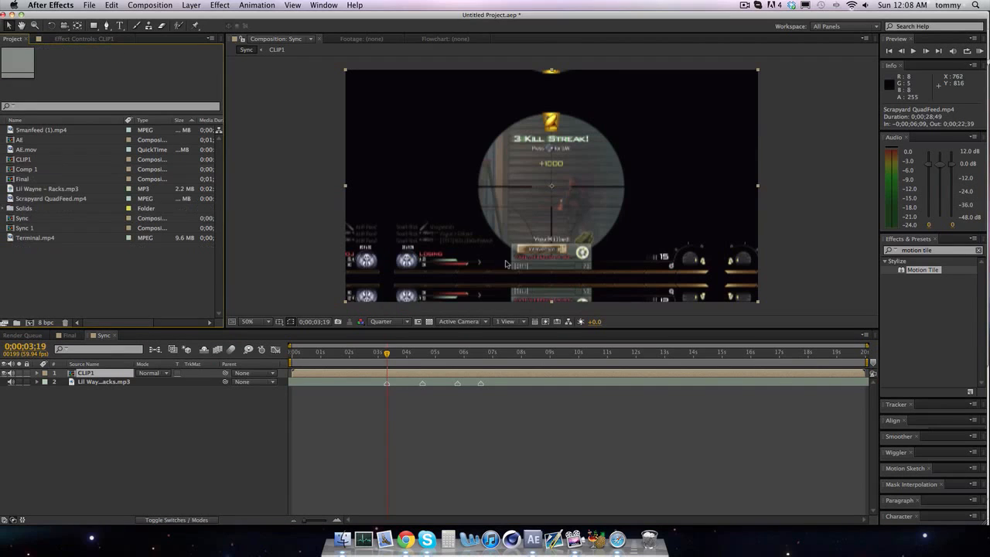
left_click(29, 171)
key("Delete")
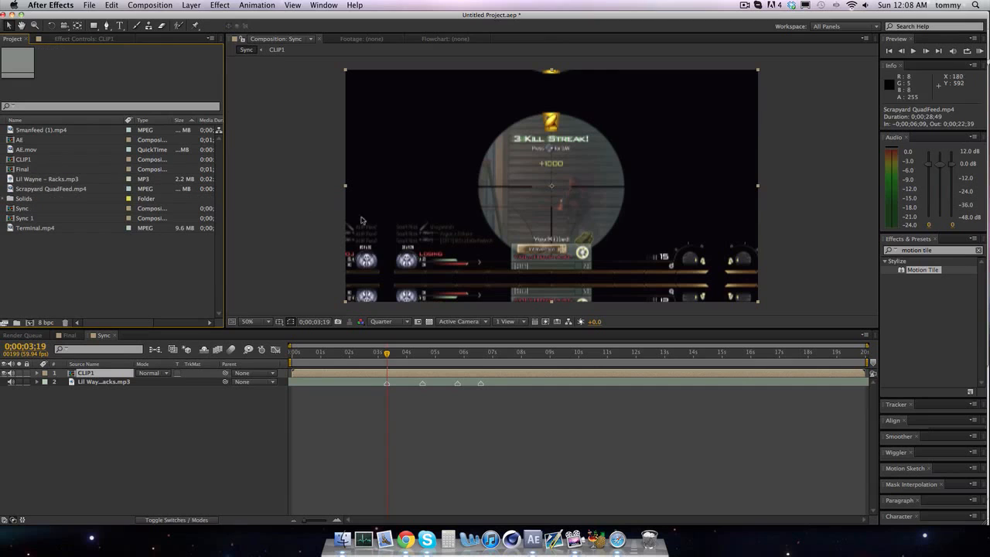
left_click(62, 338)
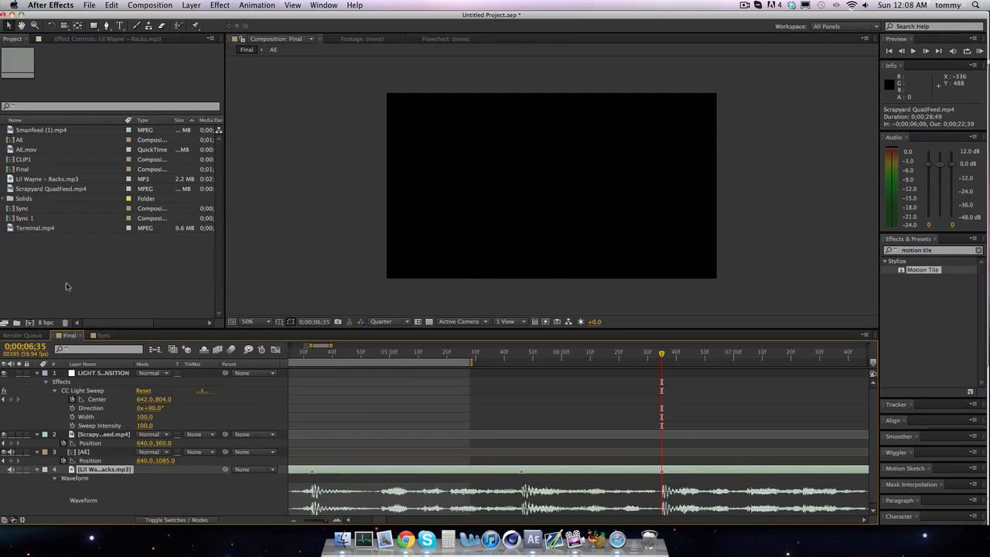
left_click(31, 218)
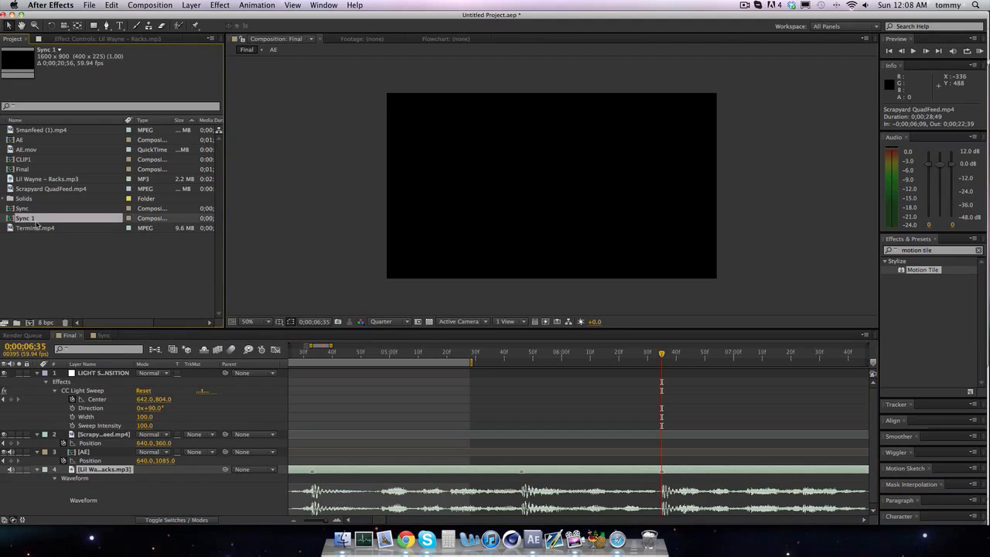
key("Delete")
left_click(115, 337)
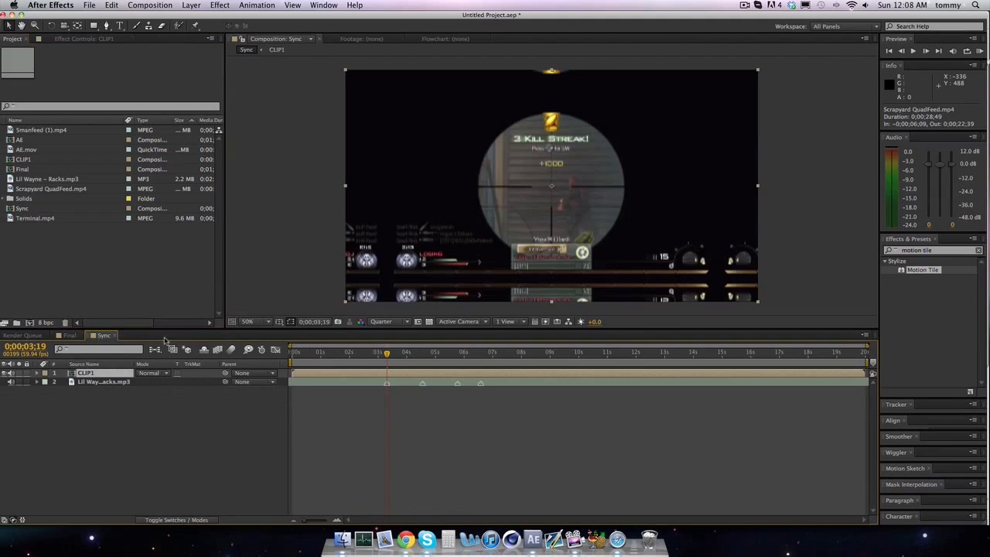
key("super+shift+d")
left_click(381, 383)
key("Delete")
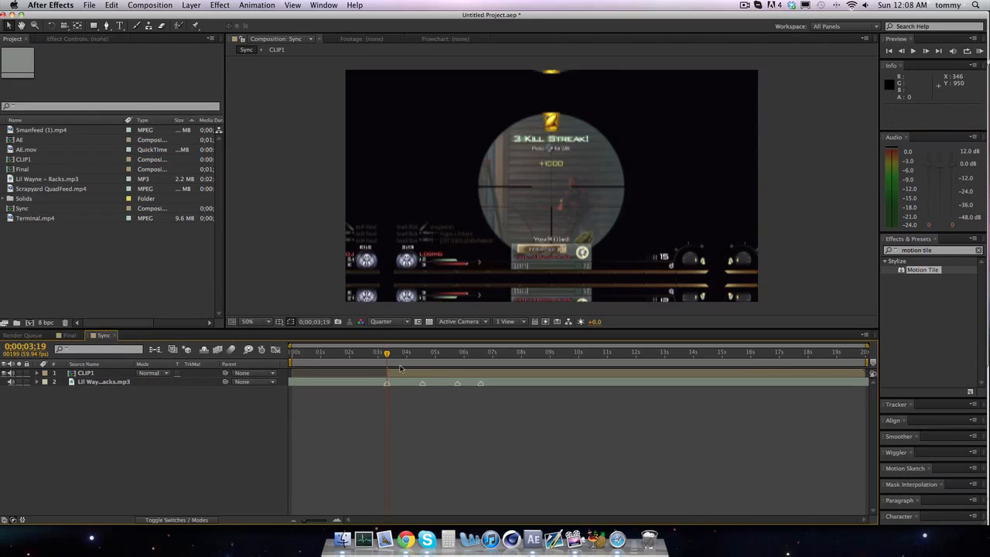
left_click_drag(399, 352, 410, 354)
key("shift+Page_Up")
key("shift+Page_Up")
key("shift+Page_Up")
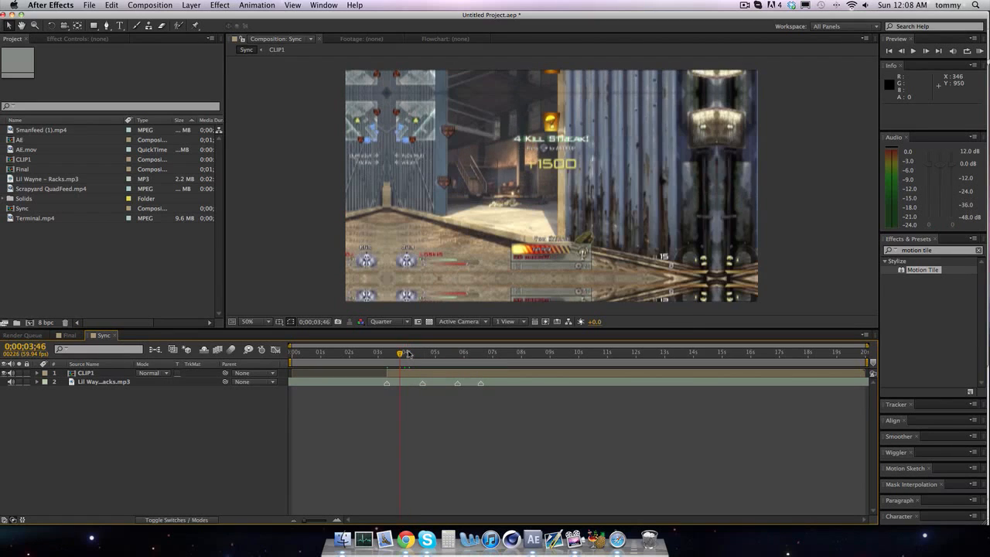
key("shift+Page_Up")
key("shift+Page_Up")
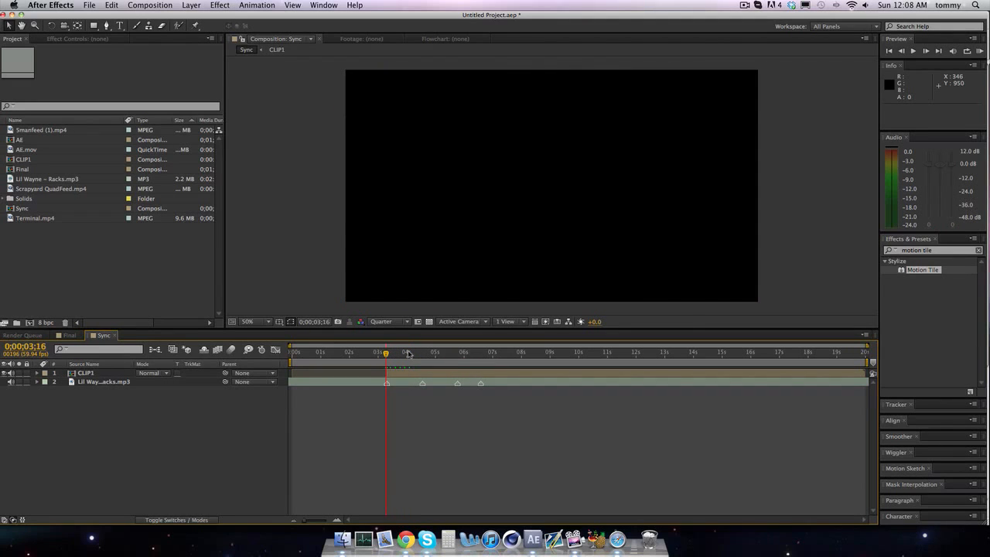
key("ctrl+z")
- Shift CLIP1 to start at 0;00;01;58 and split it at the beat marker at 0;00;03;19
left_click_drag(359, 377, 412, 375)
left_click_drag(410, 373, 407, 376)
left_click(409, 375)
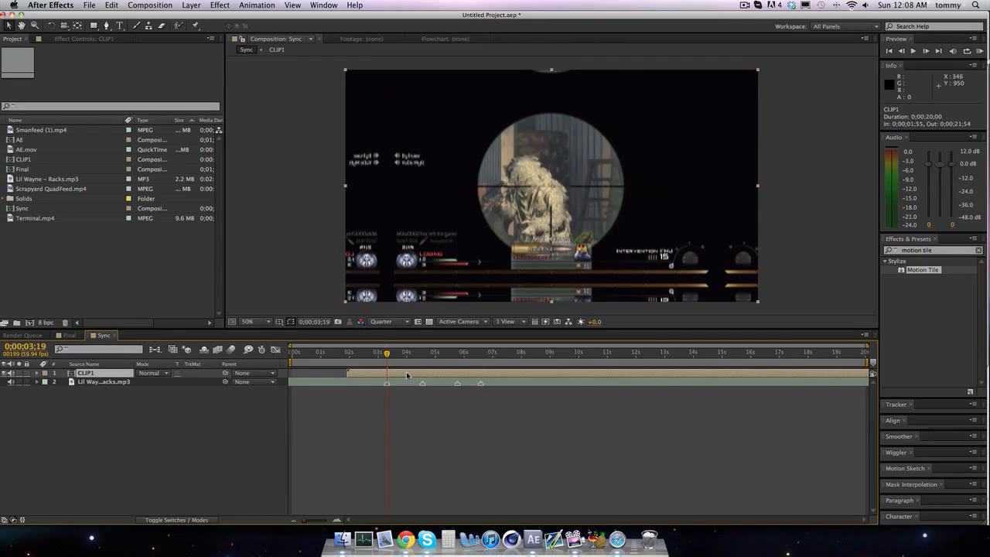
left_click_drag(406, 375, 409, 375)
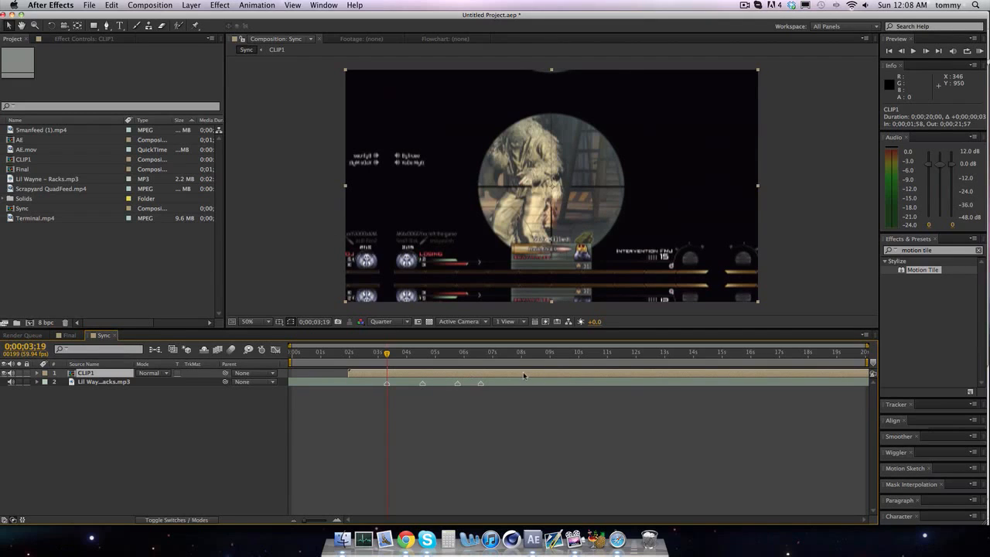
key("super+shift+d")
left_click_drag(869, 362, 537, 362)
left_click_drag(866, 345, 453, 349)
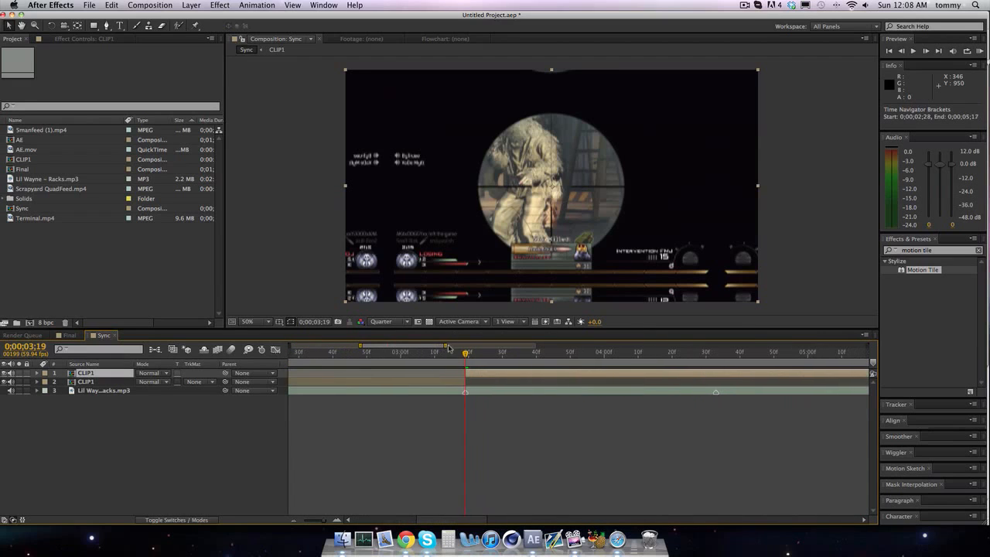
key("Delete")
key("super+z")
- Split the second CLIP1 segment at 0;00;04;19 and move the new part to start at the 0;00;04;33 marker
left_click_drag(510, 356, 669, 355)
key("super+shift+d")
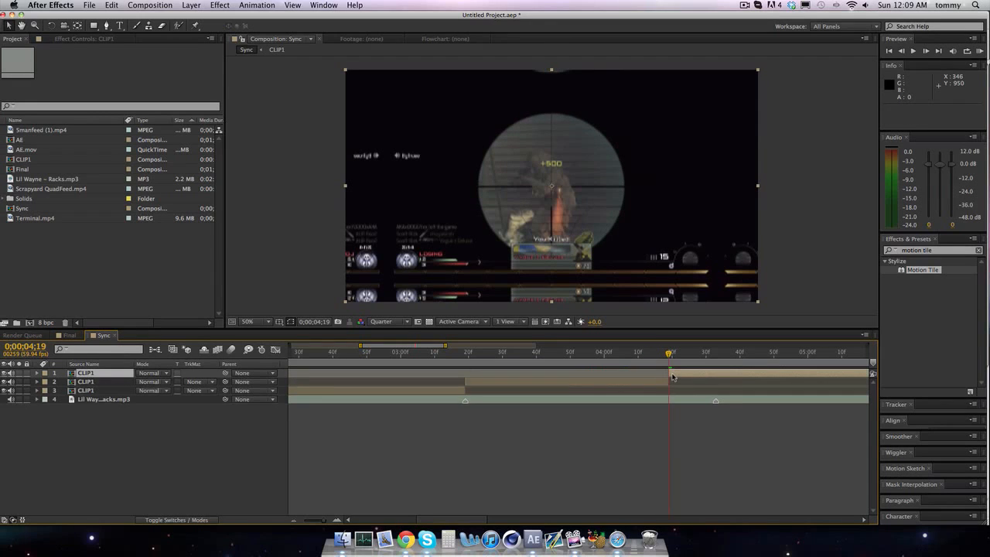
left_click_drag(673, 374, 719, 373)
left_click(716, 357)
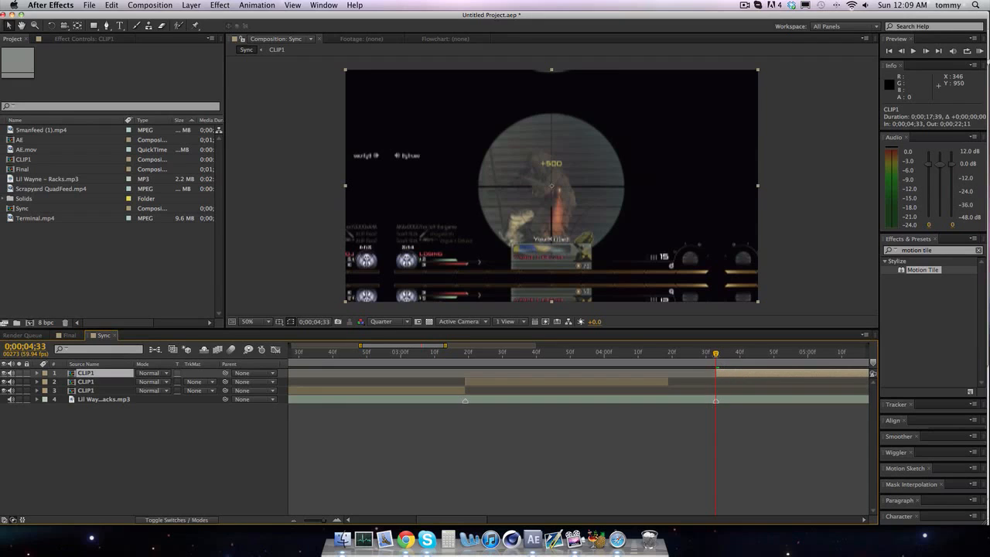
- Split the last CLIP1 segment at 0;00;05;30 and move the new part to start at the 0;00;05;46 marker
left_click_drag(447, 345, 587, 354)
left_click(548, 353)
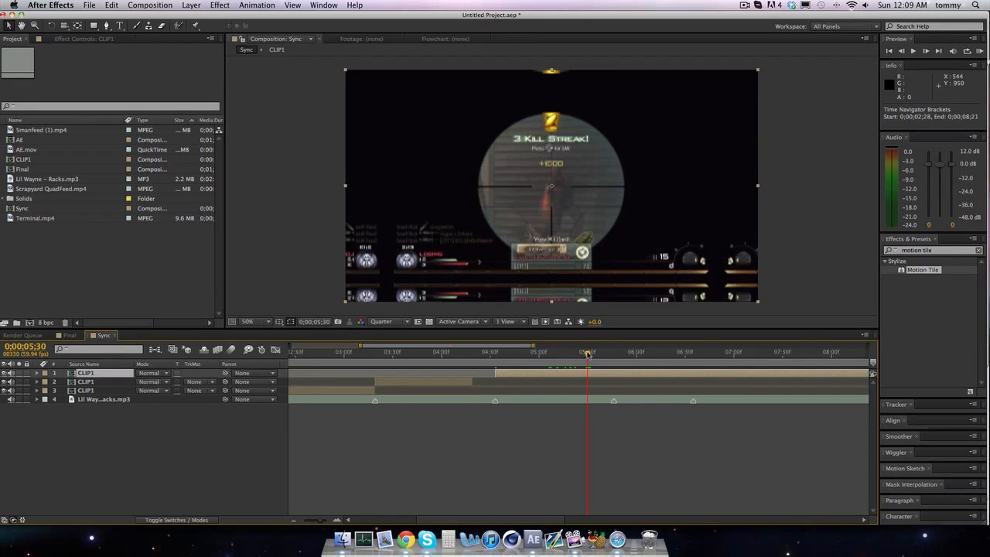
key("super+shift+d")
left_click(615, 352)
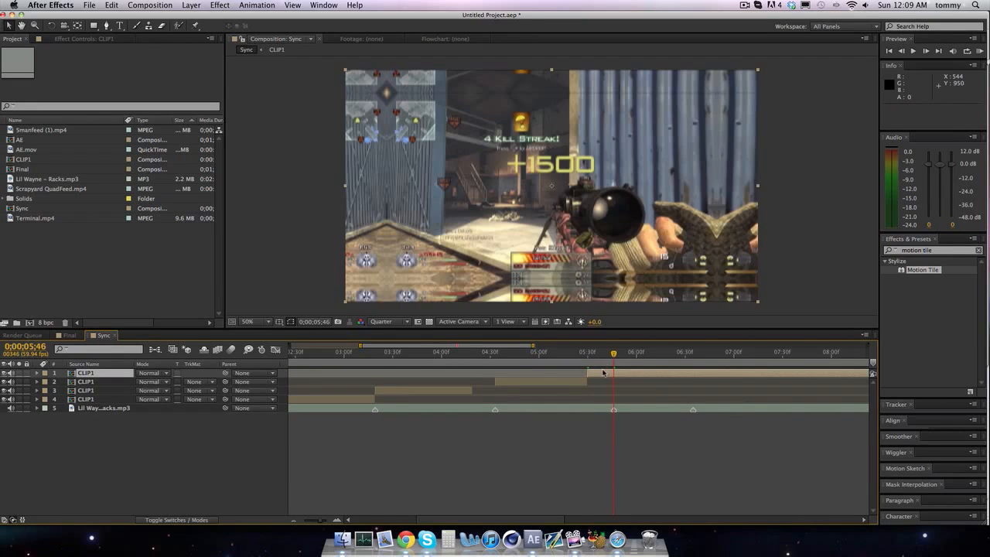
left_click_drag(603, 373, 629, 374)
left_click(684, 353)
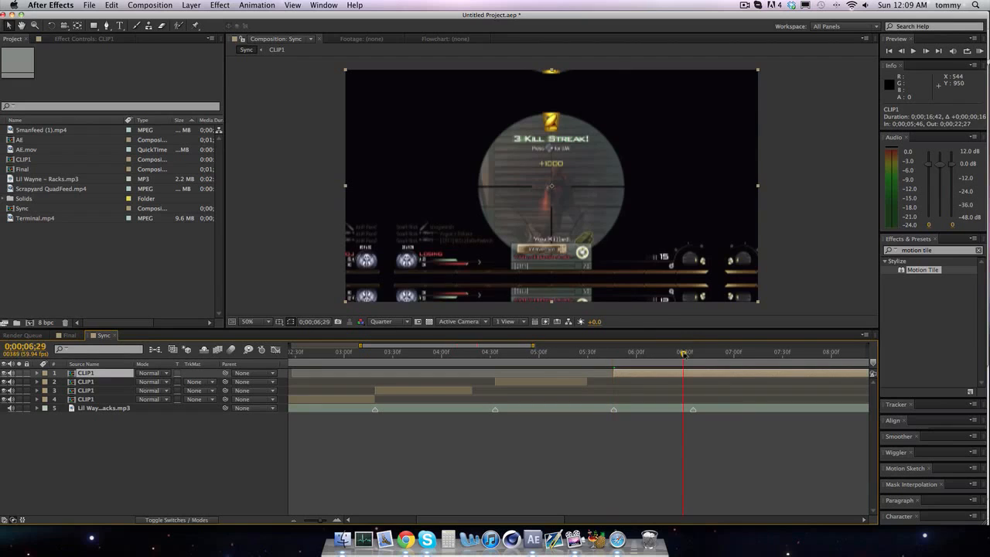
left_click_drag(684, 354, 648, 355)
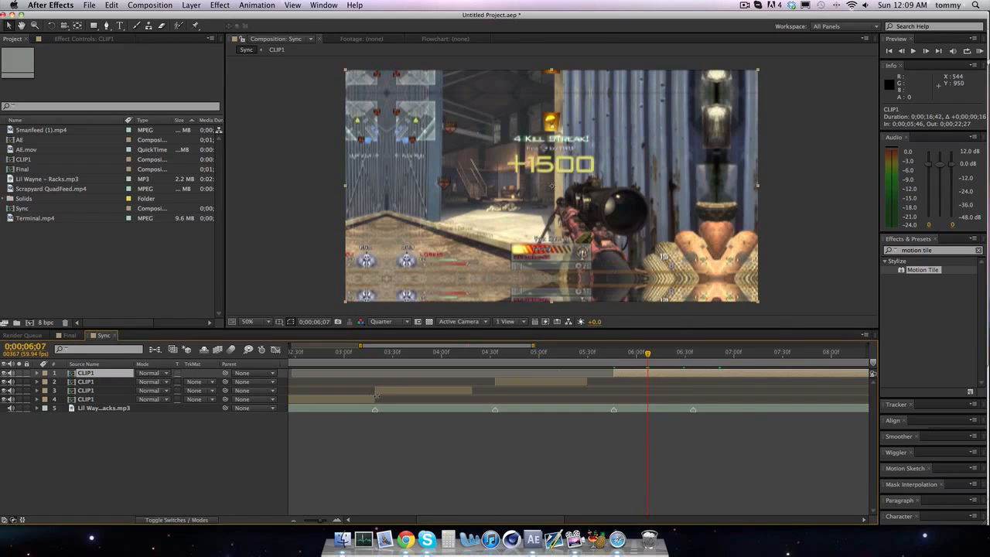
- Apply Twixtor Pro to the CLIP1 segment starting at 0;00;03;19 and set its Input: Frame Rate to 59.940
left_click(386, 355)
left_click(375, 354)
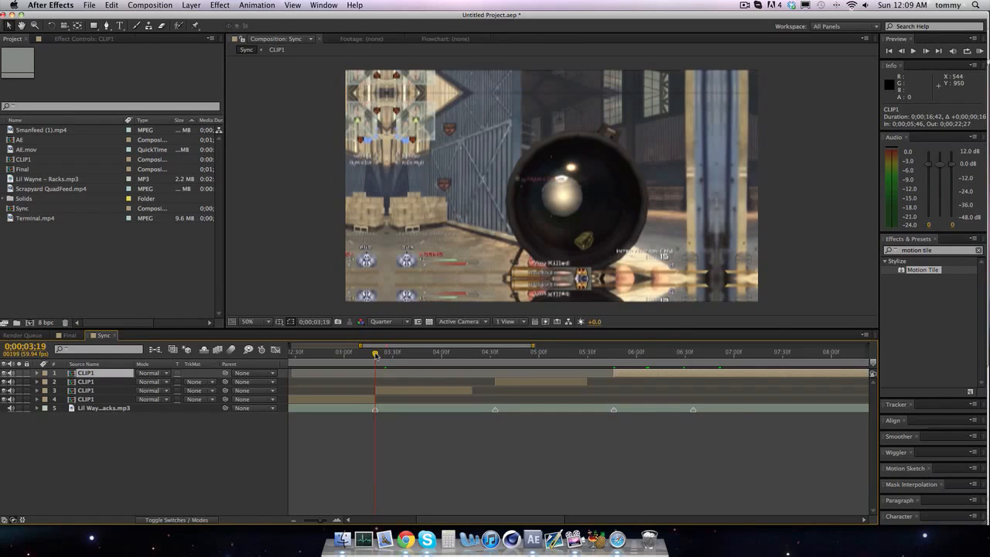
left_click_drag(945, 251, 857, 244)
type("twixtor")
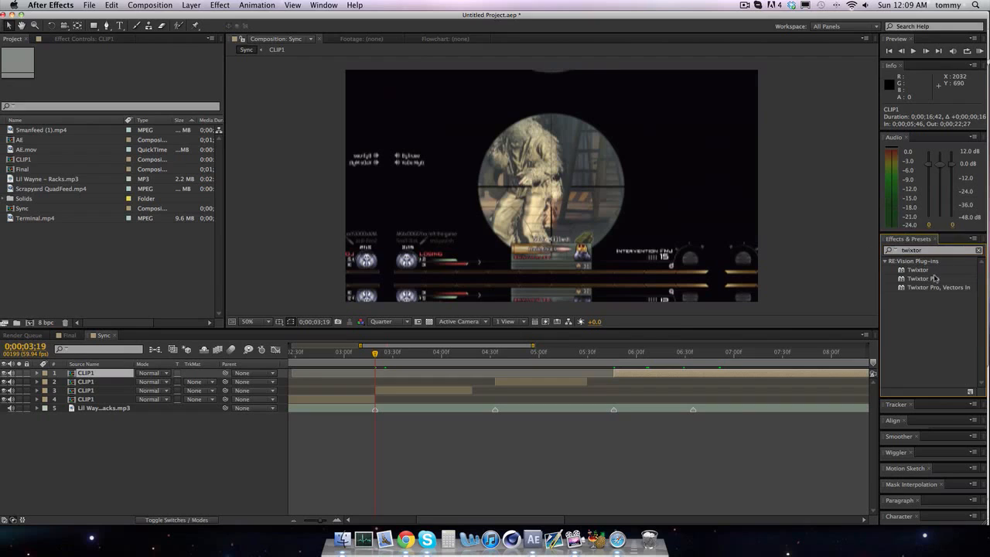
left_click_drag(907, 261, 383, 390)
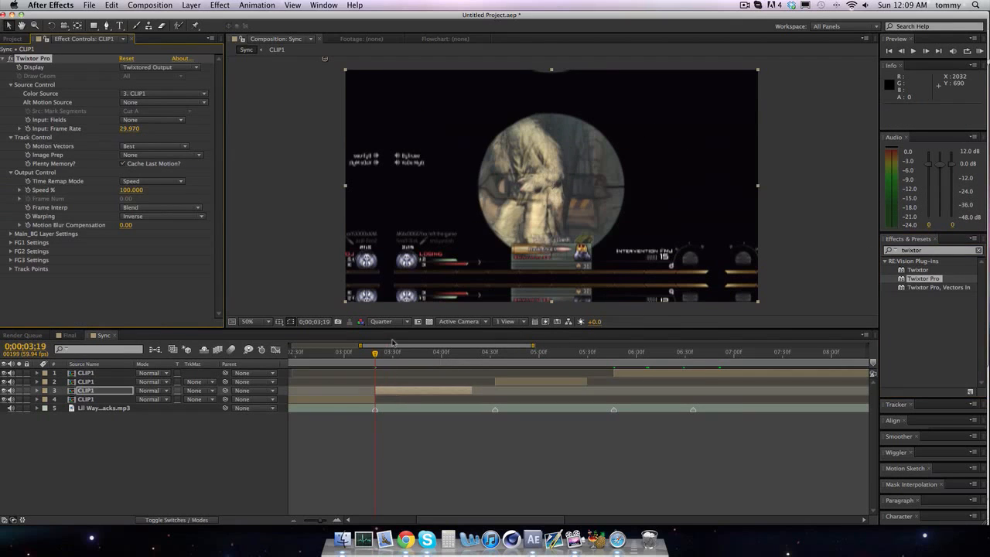
left_click(128, 128)
type("59")
key("Return")
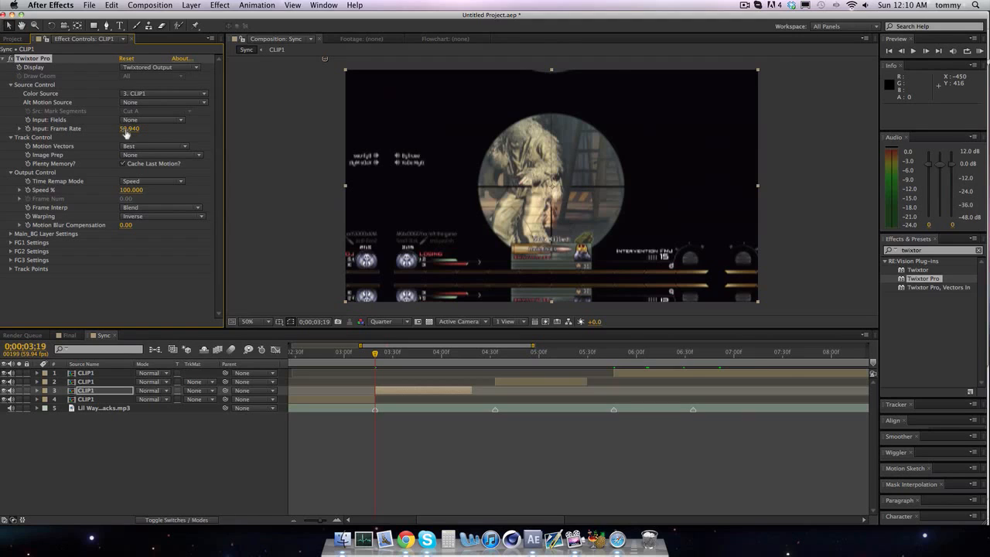
- Keyframe Twixtor's Speed % at 100 at 0;00;03;19 and again at 0;00;03;22, and reveal the keyframes
left_click(28, 189)
key("Page_Down")
key("Page_Down")
key("Page_Down")
key("Page_Down")
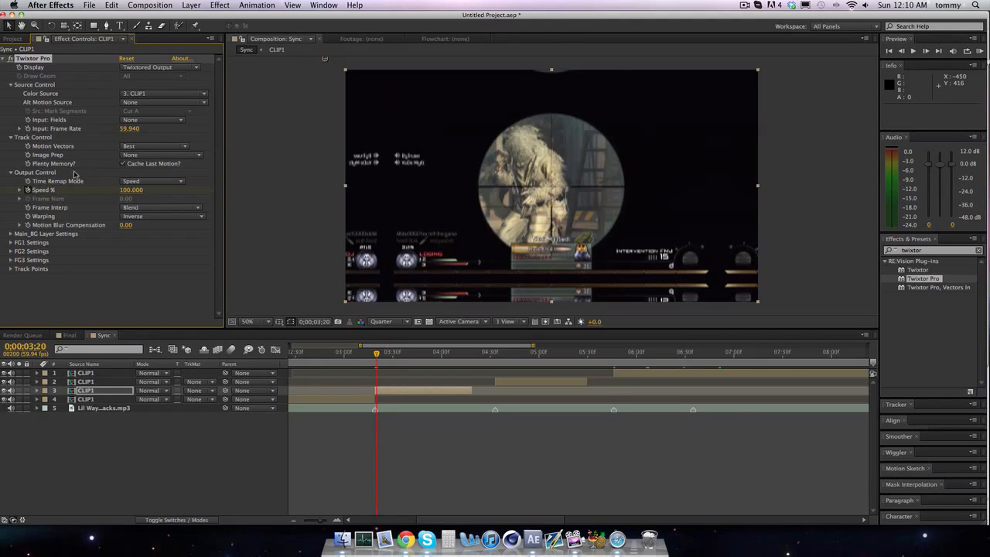
key("Page_Up")
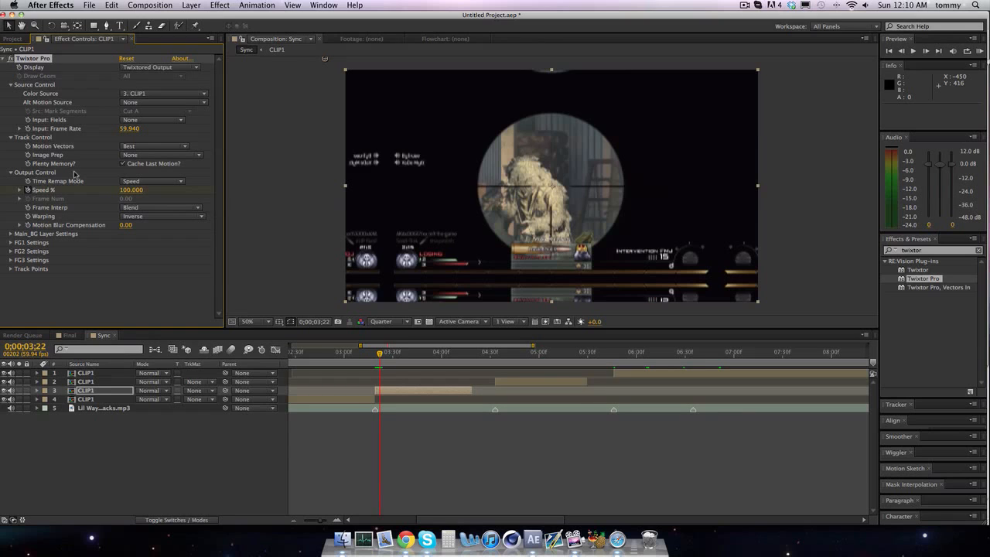
key("u")
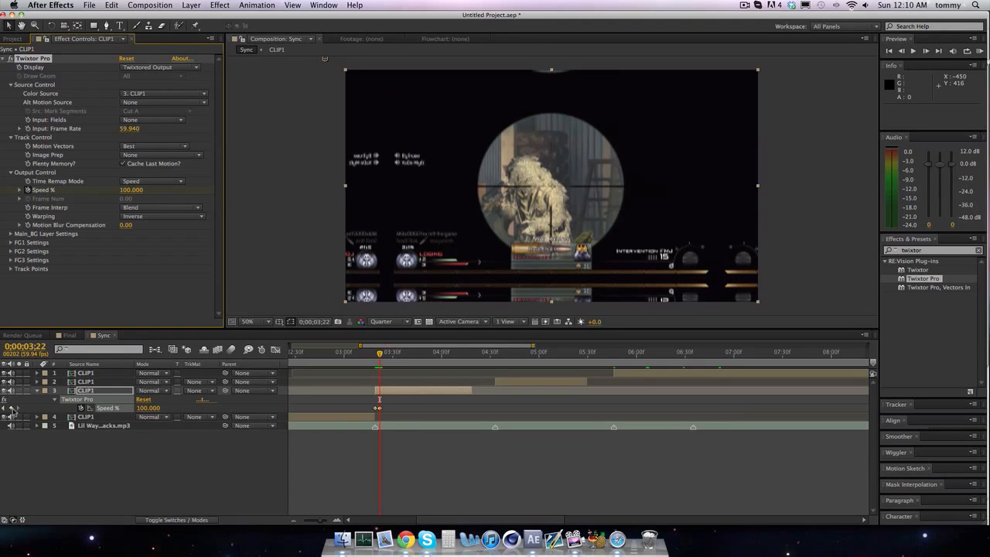
- Keyframe Twixtor's Speed % at 10 at 0;00;03;47 on the second CLIP1 segment
key("shift+Page_Down")
key("shift+Page_Down")
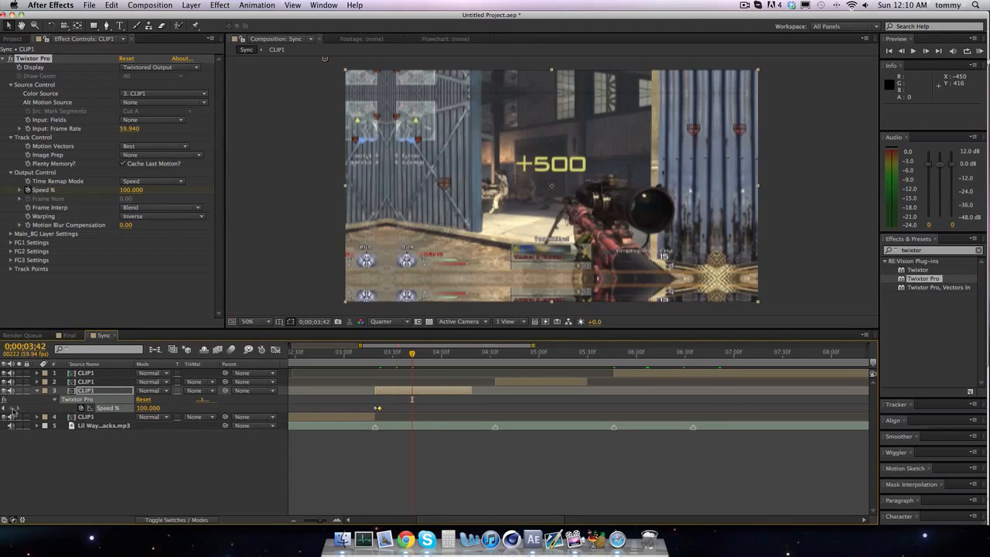
key("Page_Down")
key("Page_Down")
key("Page_Down")
key("Page_Down")
key("Page_Down")
key("Page_Down")
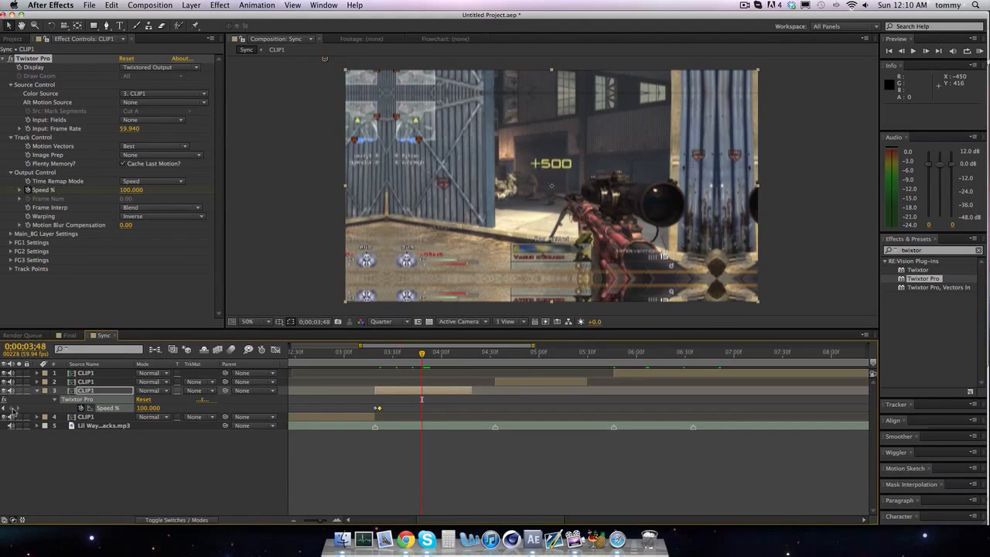
key("Page_Up")
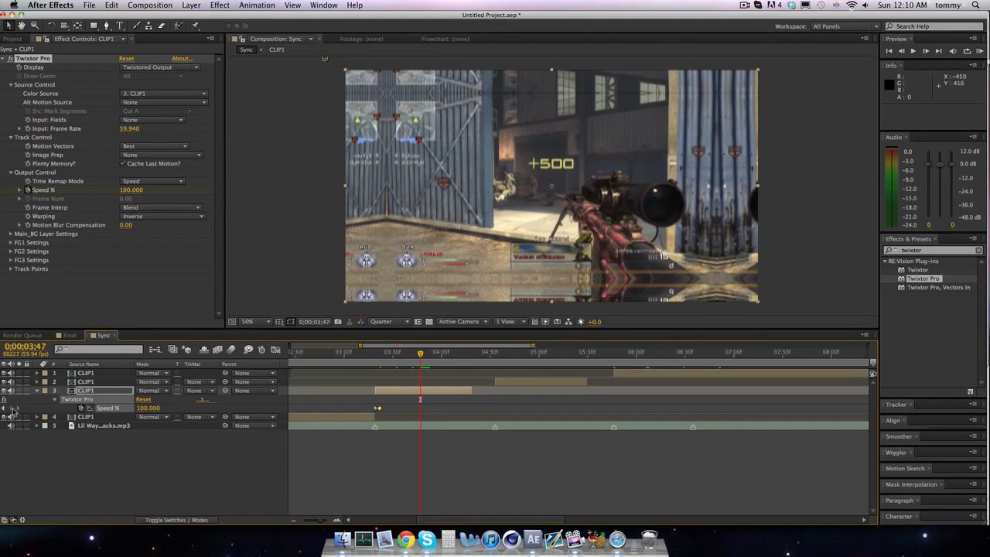
left_click(149, 409)
type("10")
key("Return")
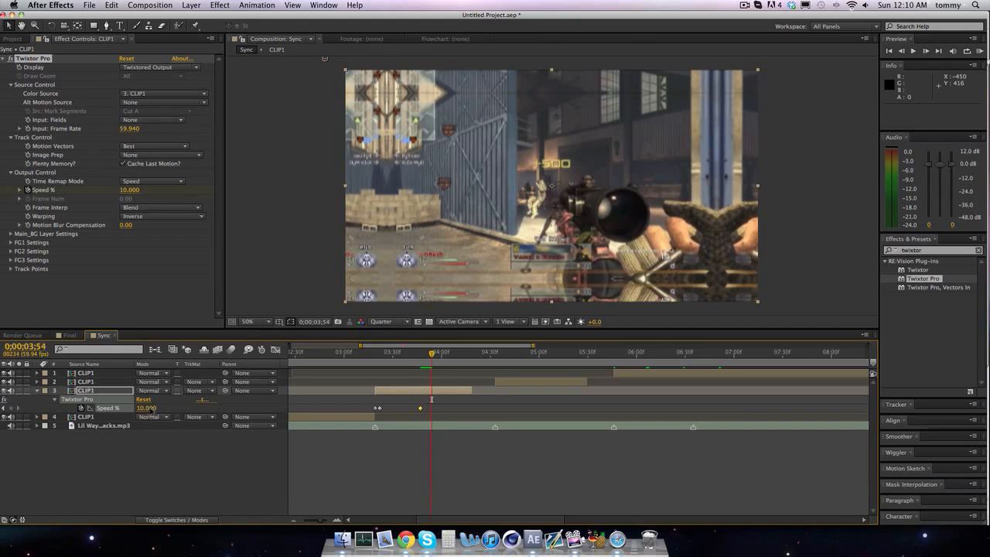
- Keyframe Twixtor's Speed % back to 100 at 0;00;03;57
left_click(148, 409)
type("100")
key("Return")
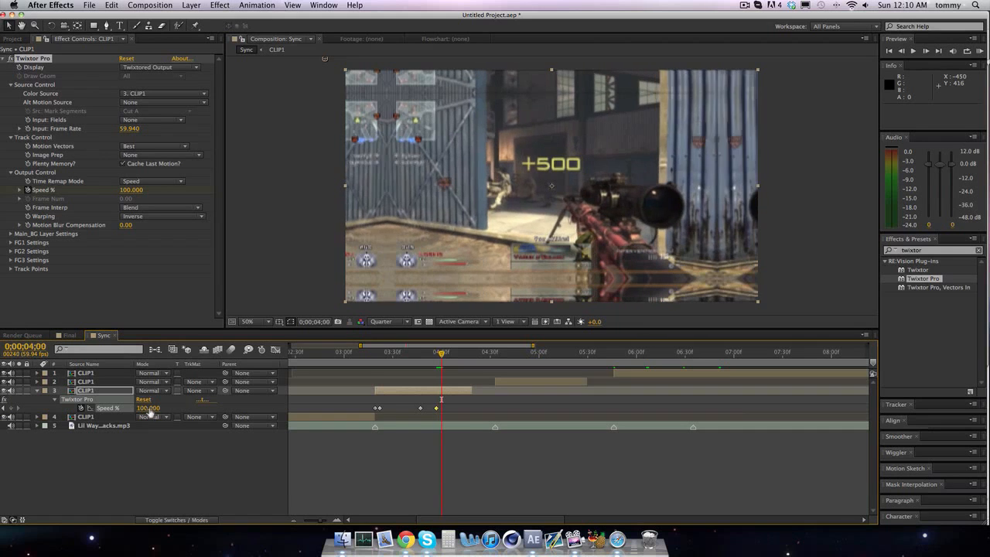
- Check the footage at the 10 and 100 Speed % keyframes and on towards the end of the segment
key("Page_Up")
key("Page_Up")
key("Page_Up")
key("Page_Down")
key("j")
key("k")
key("j")
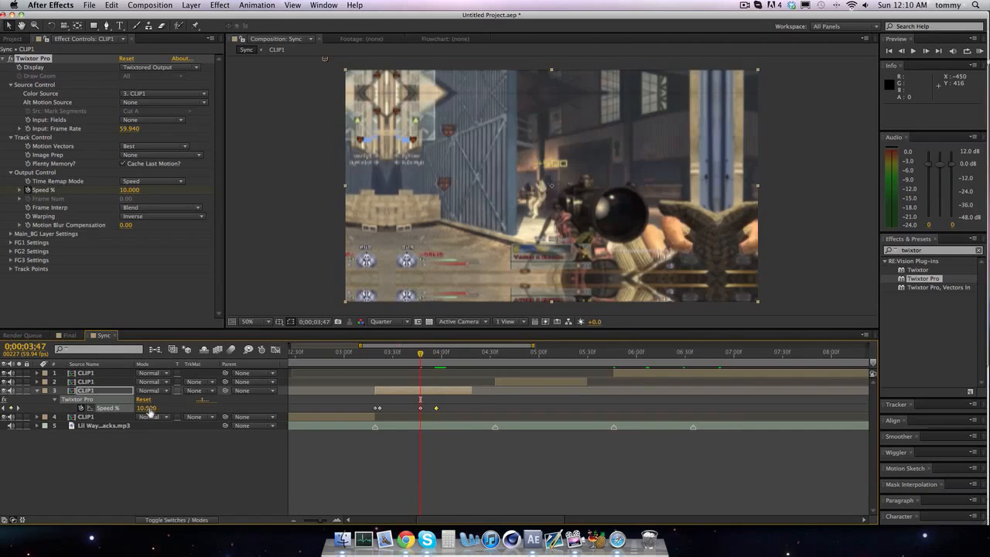
key("k")
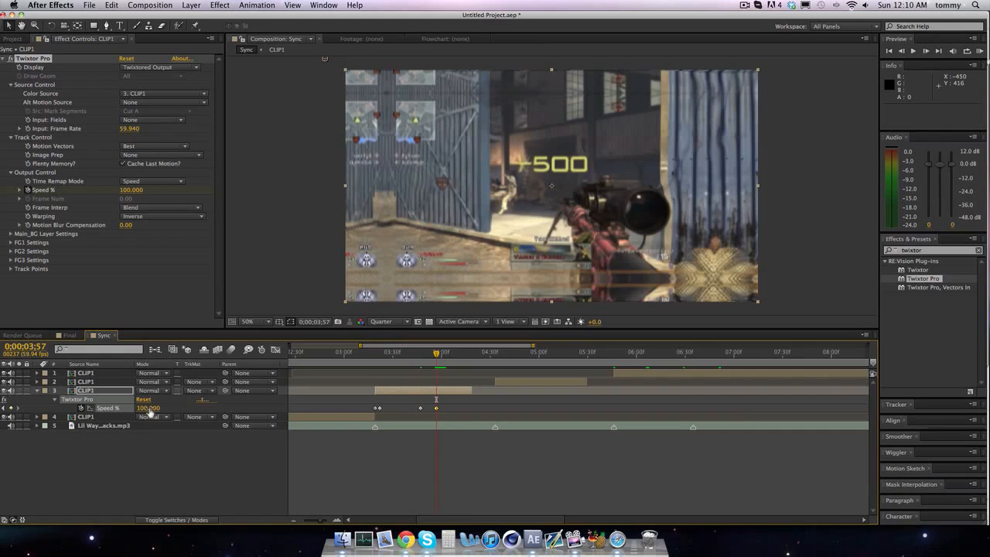
key("shift+Page_Down")
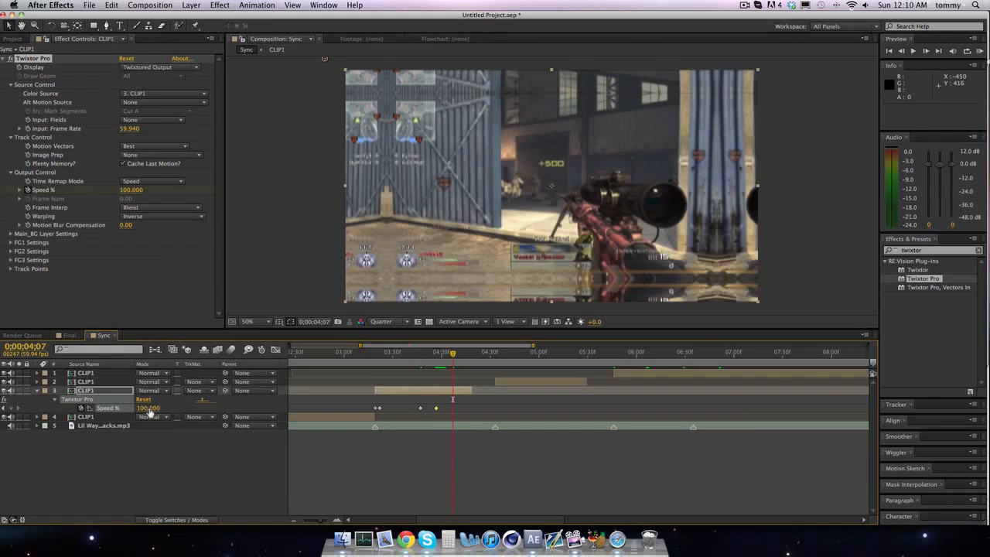
key("shift+Page_Down")
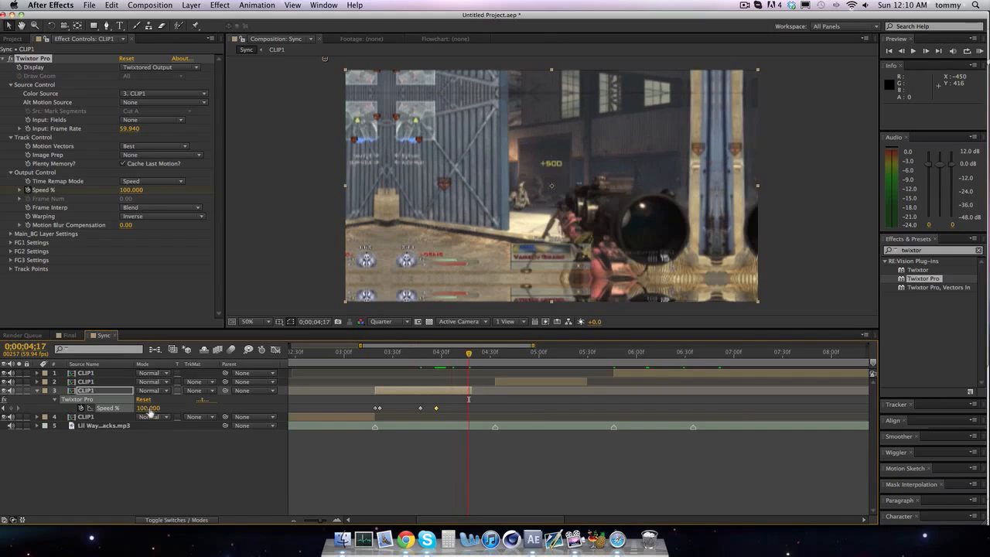
- Keyframe Twixtor's Speed % at 10 at 0;00;04;02 on the second CLIP1 segment
key("shift+Page_Up")
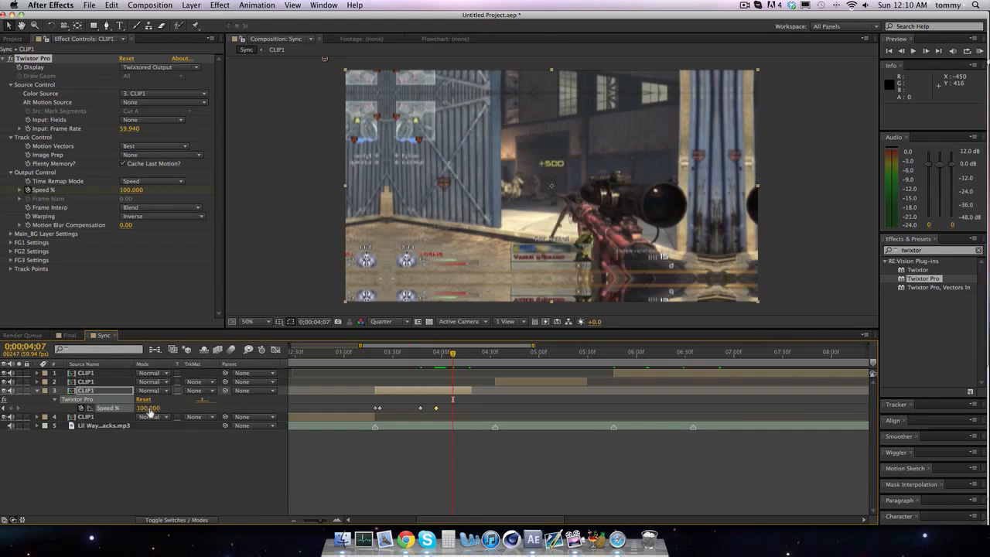
key("Page_Up")
key("Page_Up")
key("Page_Up")
key("Page_Up")
key("Page_Up")
left_click(148, 408)
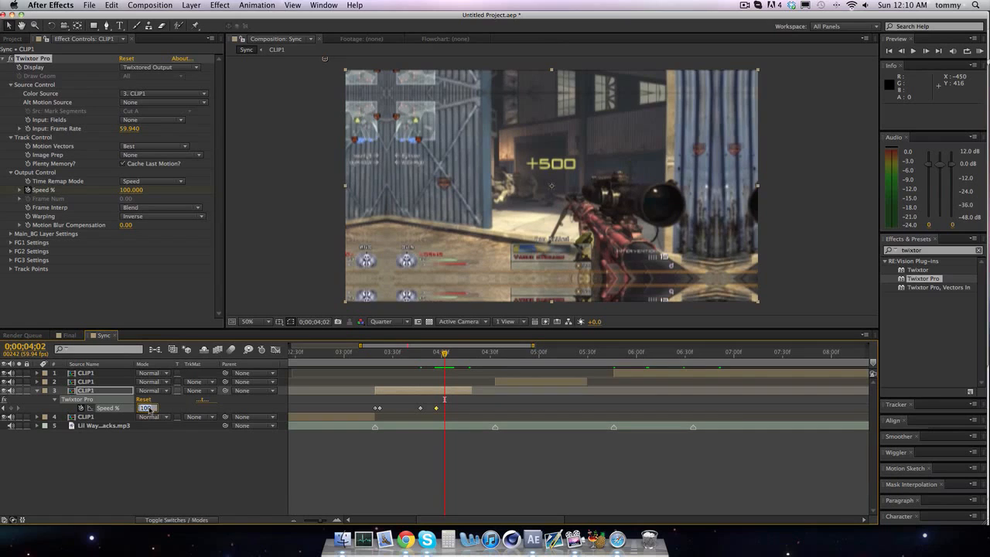
type("10")
key("Return")
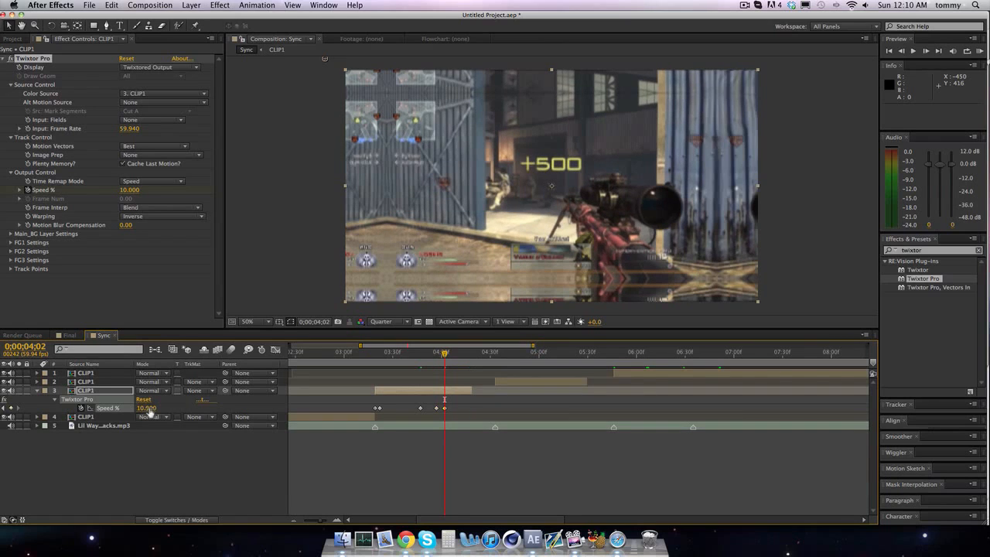
- Extend the end of the second CLIP1 segment past the next beat marker to 0;00;04;44
key("shift+Page_Down")
key("shift+Page_Down")
key("shift+Page_Down")
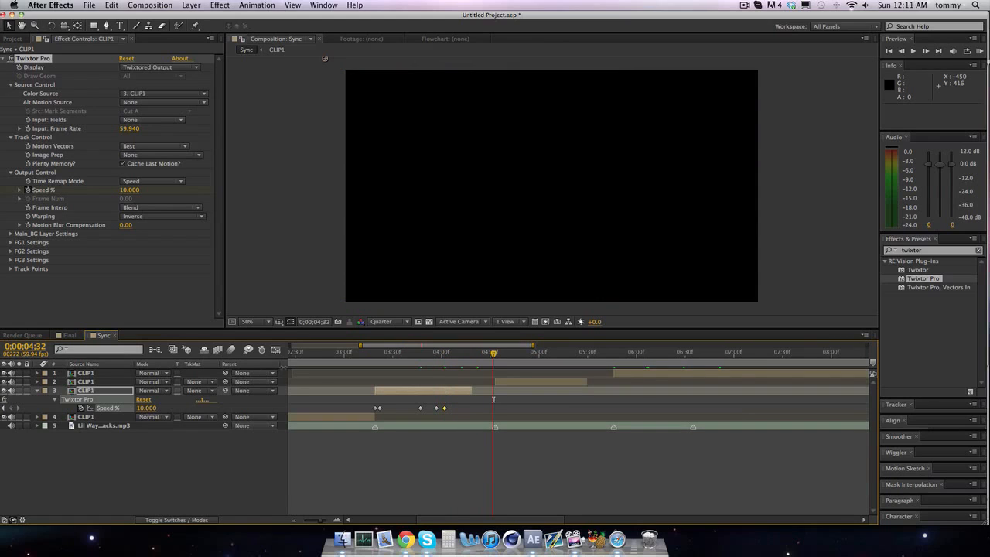
left_click(468, 396)
left_click_drag(472, 392, 515, 391)
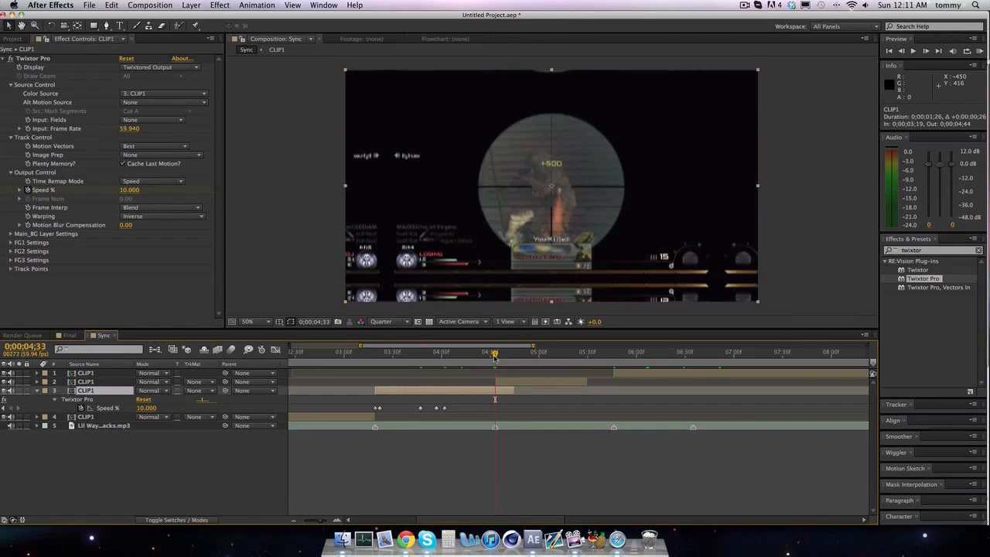
- Keyframe Twixtor's Speed % at 0;00;04;32, trying 190 and 200 before settling on 210
left_click(147, 408)
type("190")
key("Return")
left_click(146, 408)
type("200")
key("Return")
left_click(147, 407)
type("210")
key("Return")
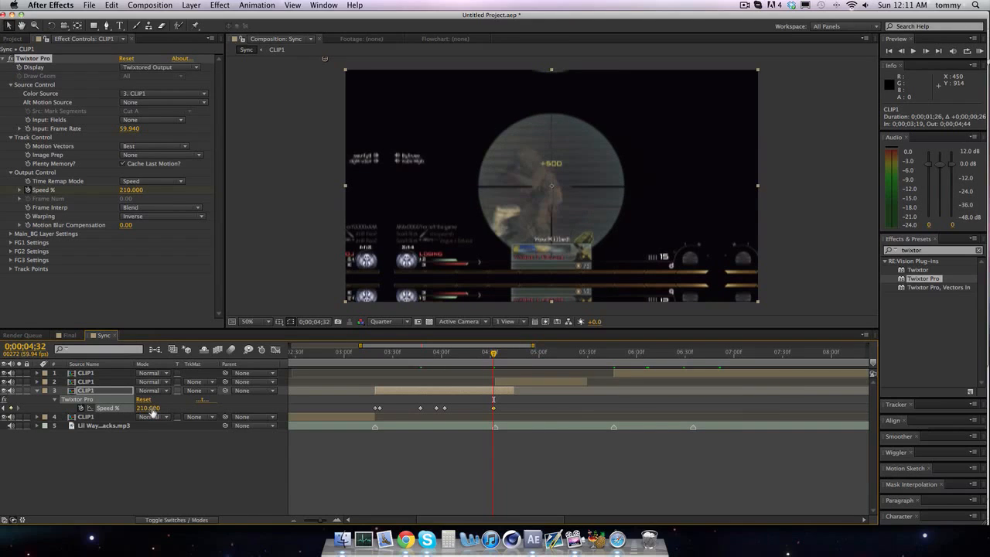
- Start the work area at 0;00;03;16 and RAM-preview the ramped segment against the music
key("space")
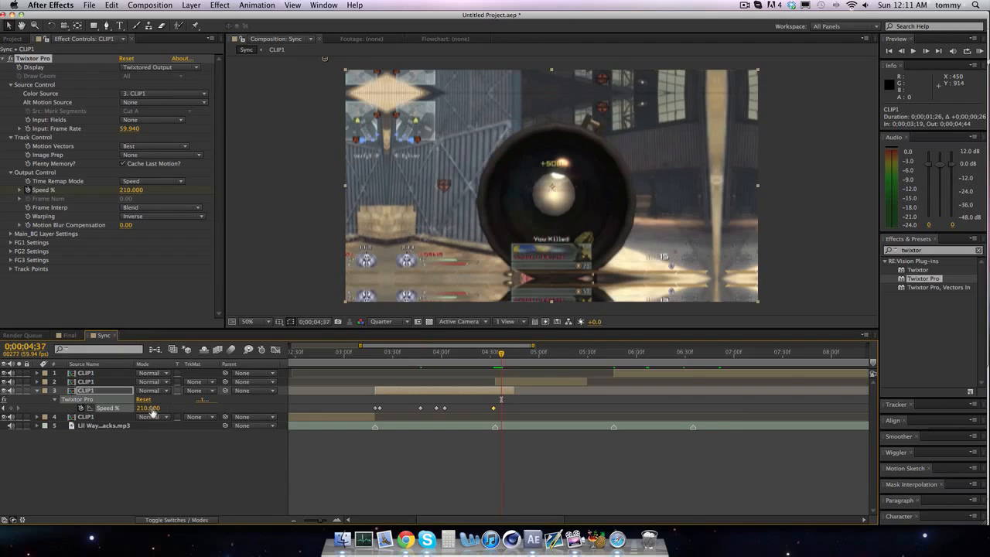
key("space")
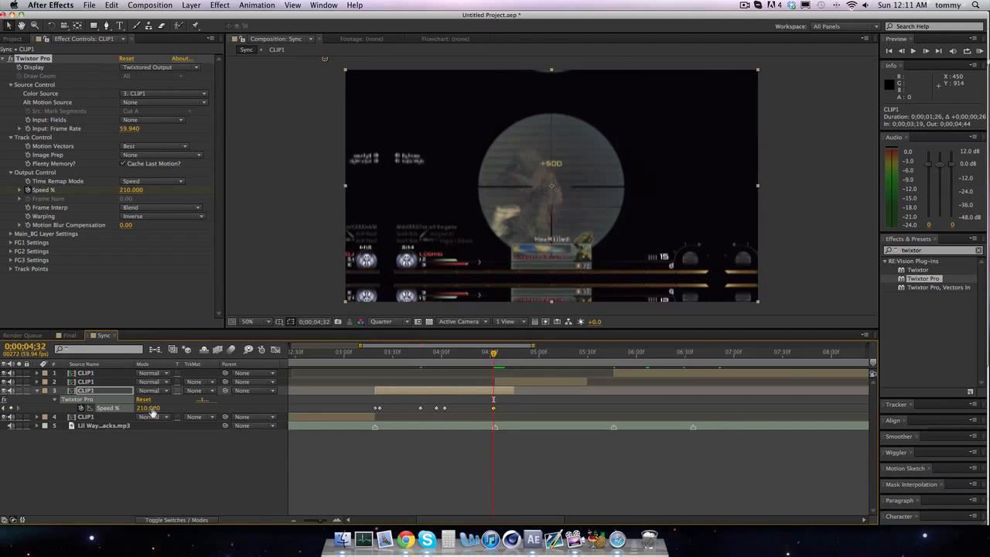
left_click_drag(359, 346, 514, 363)
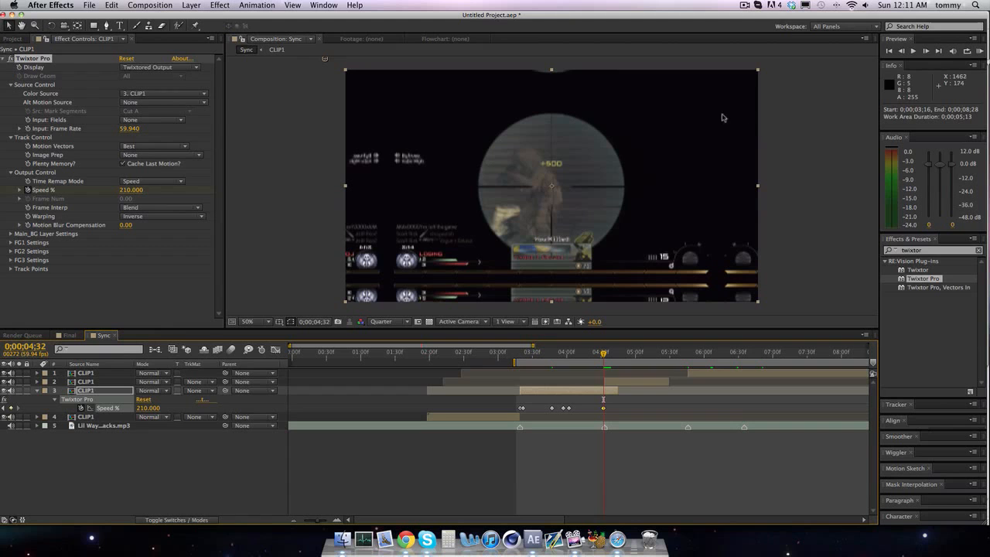
left_click(978, 51)
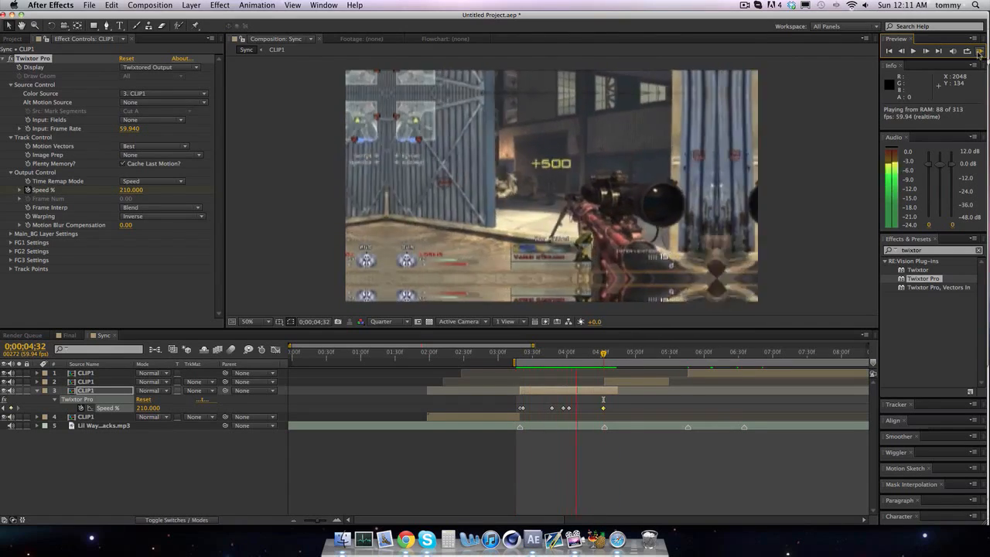
left_click(979, 53)
left_click(979, 53)
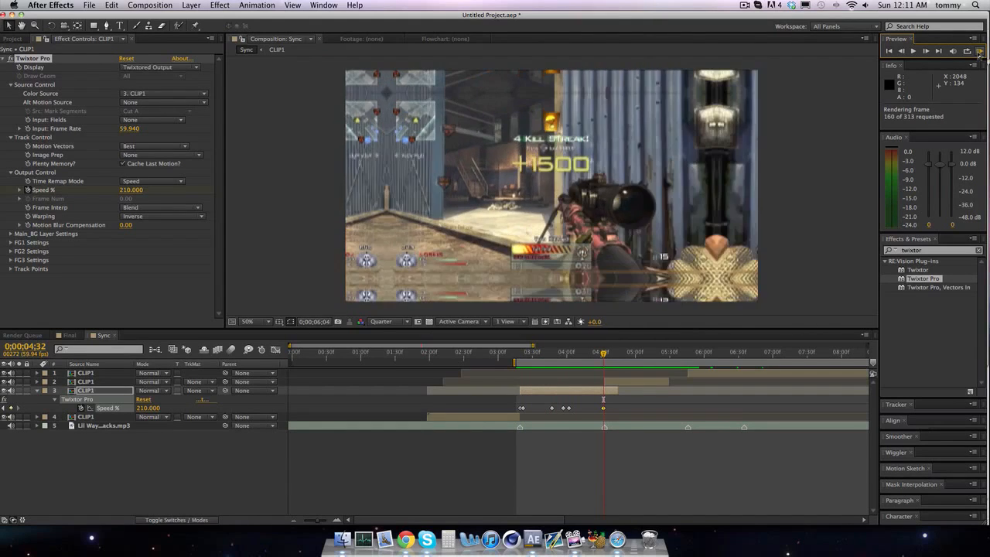
left_click(979, 53)
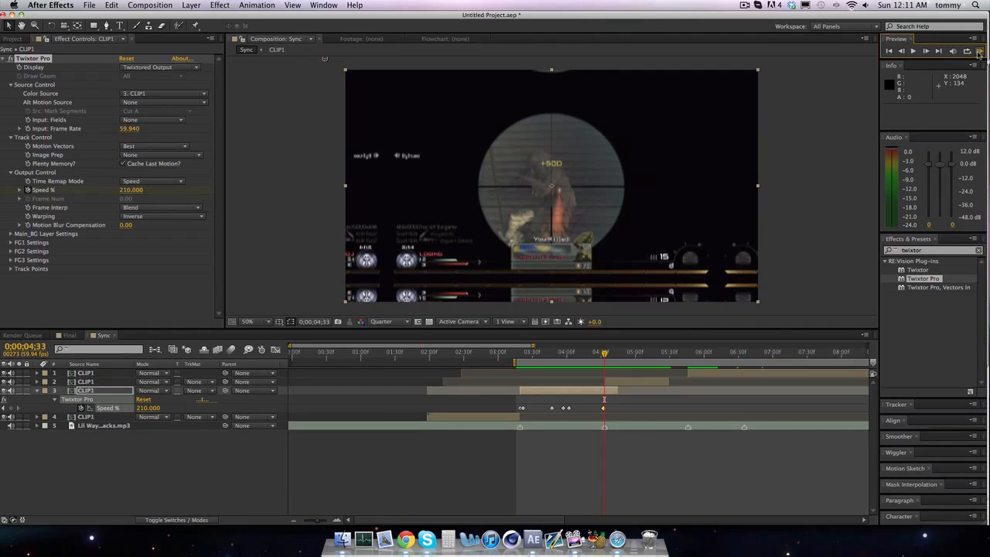
left_click(979, 51)
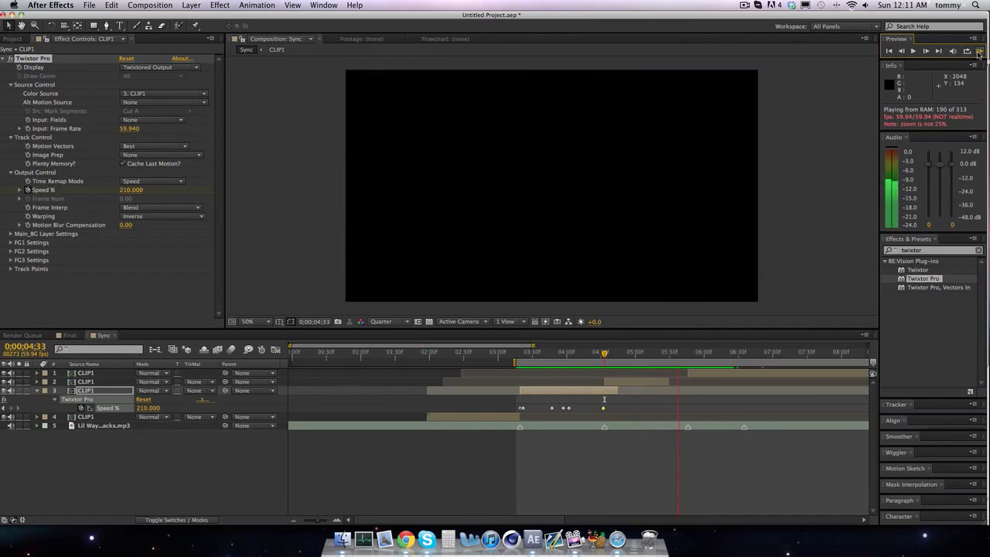
left_click(978, 52)
left_click(979, 52)
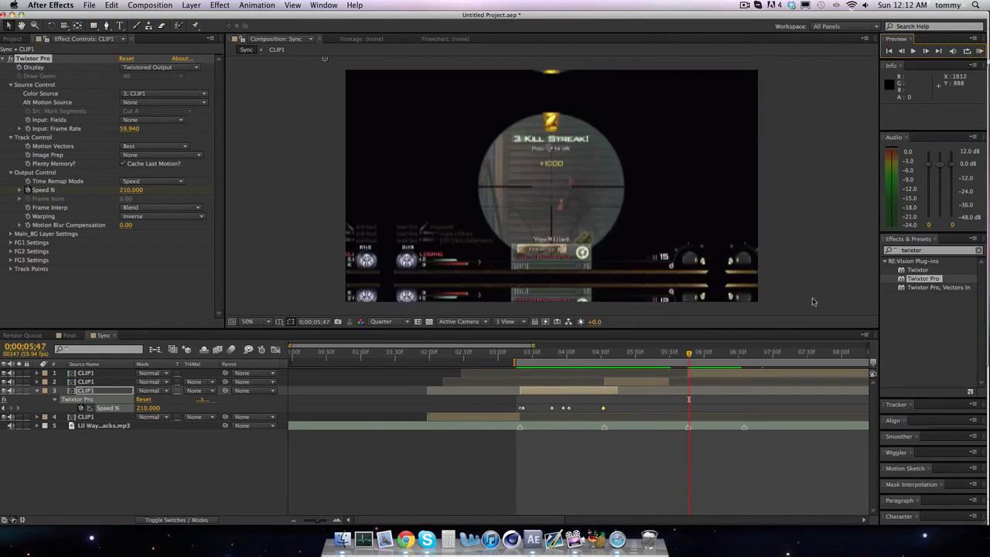
- Apply Twixtor Pro to the third CLIP1 segment, starting at 0;00;04;33, and set its input frame rate to 59.94
left_click_drag(613, 356, 605, 355)
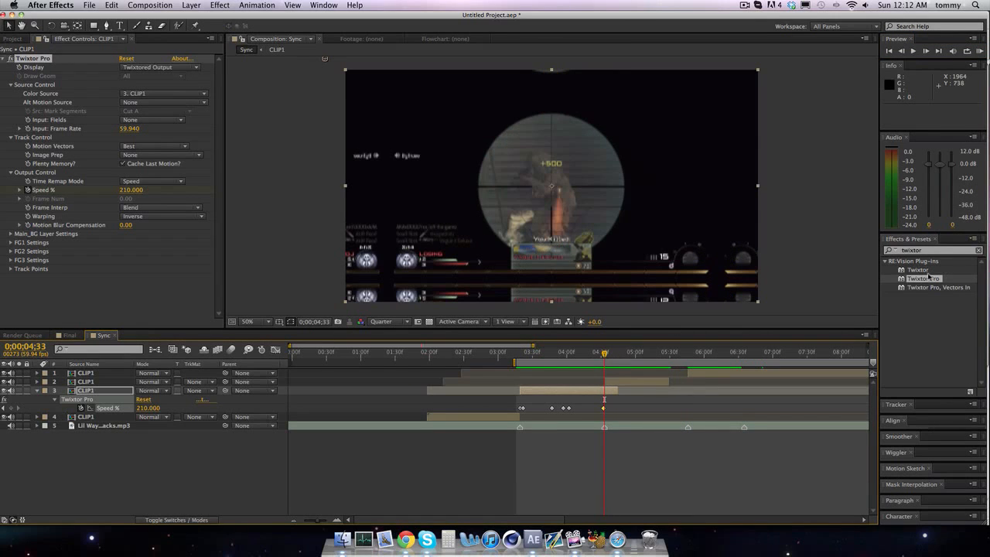
left_click_drag(928, 279, 613, 381)
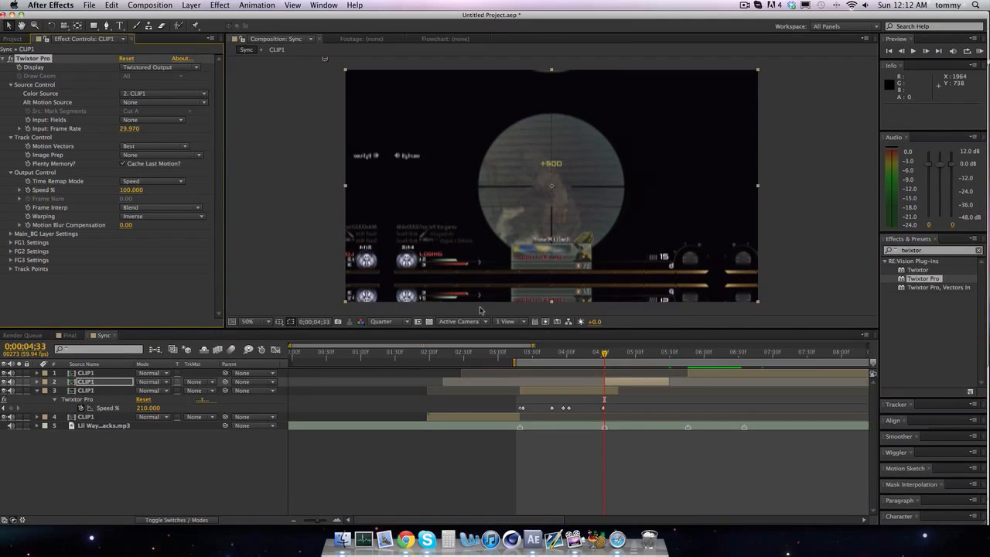
left_click(129, 128)
type("59.94")
key("Return")
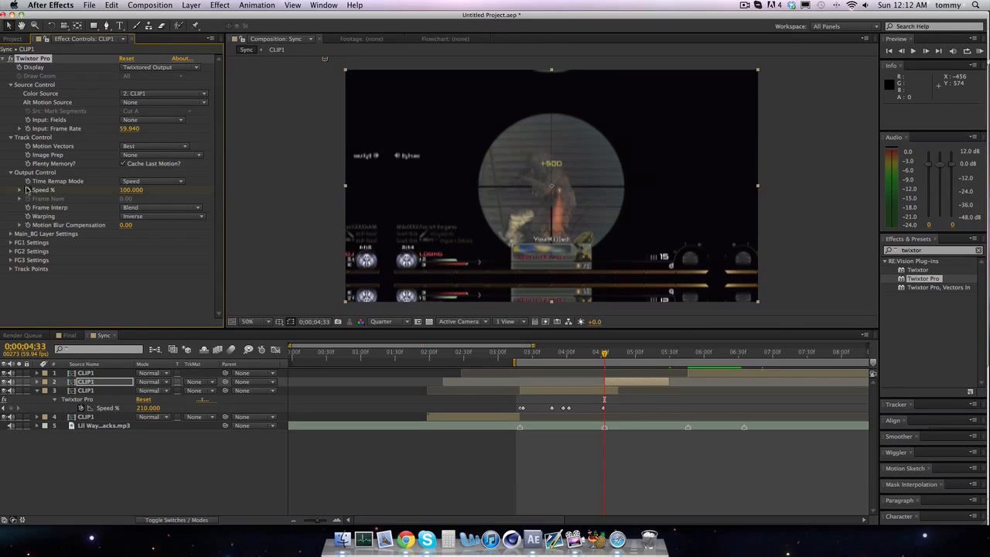
- Keyframe Twixtor's Speed % at 100 at 0;00;04;33 and again at 0;00;04;35, and reveal the keyframes
key("Page_Down")
key("Page_Down")
key("Page_Down")
key("Page_Up")
key("u")
left_click(16, 396)
key("Page_Down")
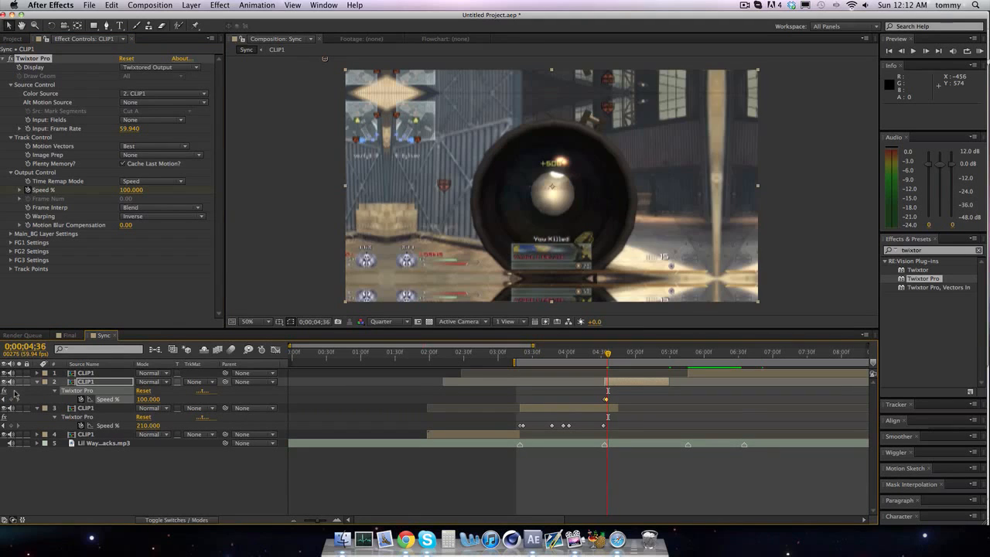
- Keyframe Twixtor's Speed % at 10 at 0;00;05;00 on the third CLIP1 segment
key("shift+Page_Down")
key("shift+Page_Down")
key("shift+Page_Down")
key("Page_Up")
key("Page_Up")
key("Page_Up")
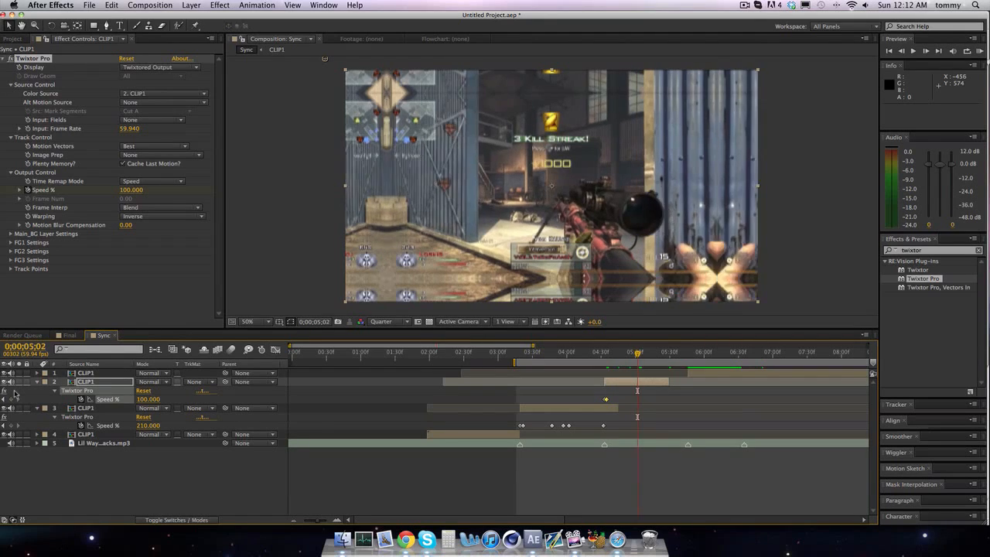
key("Page_Up")
key("Page_Up")
key("Page_Up")
left_click(146, 400)
type("10")
key("Return")
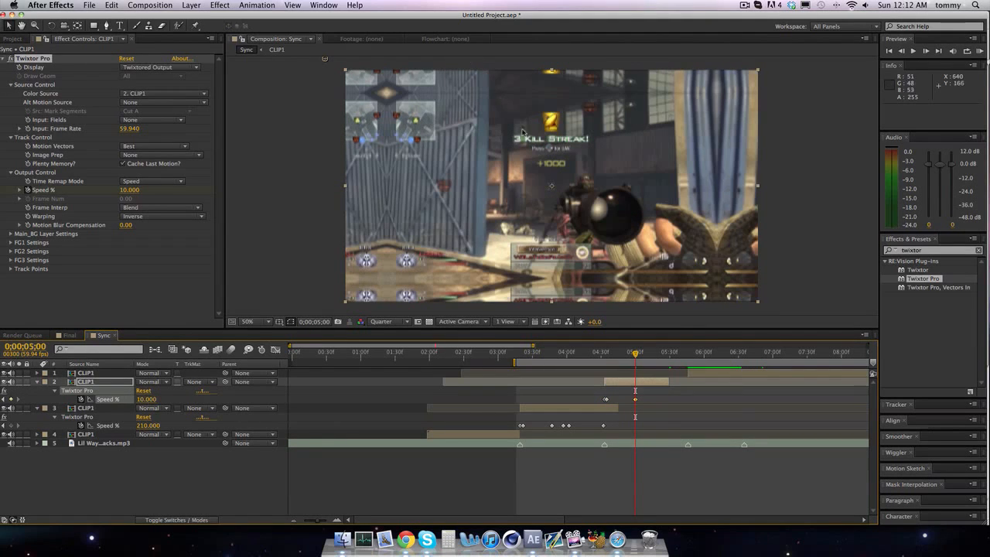
- Extend the third CLIP1 segment to 0;00;05;51 and keyframe Speed % at 100 at 0;00;05;10
left_click_drag(669, 381, 693, 382)
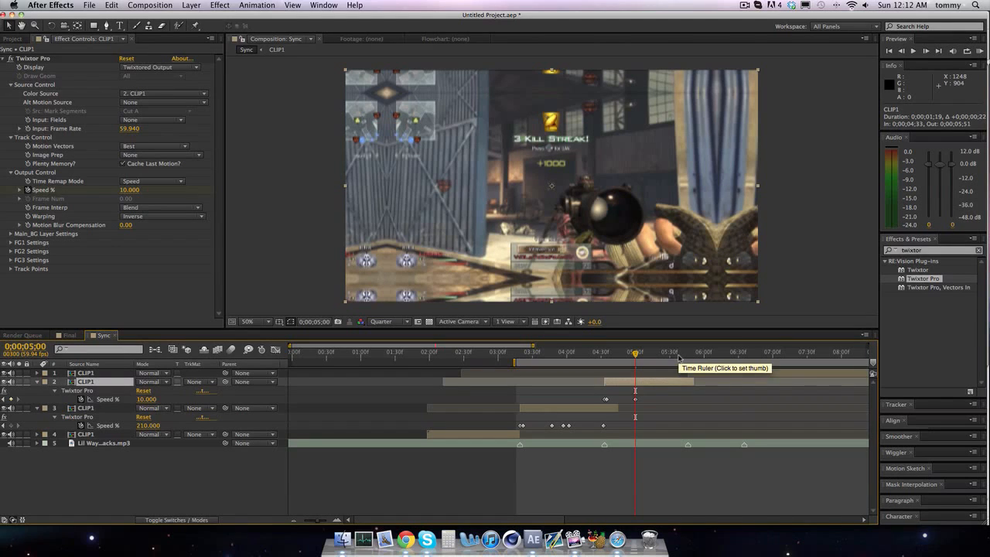
key("space")
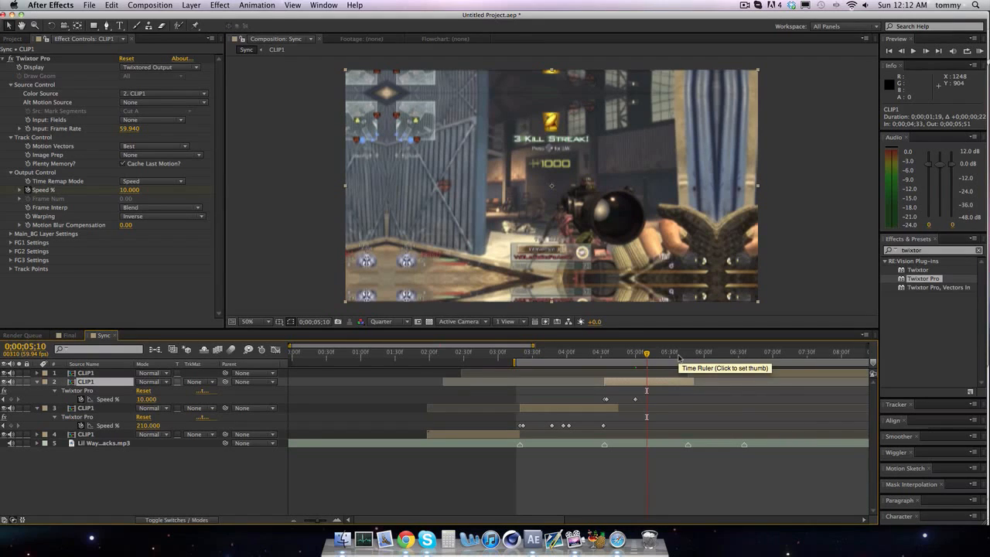
left_click(136, 189)
type("100")
key("Return")
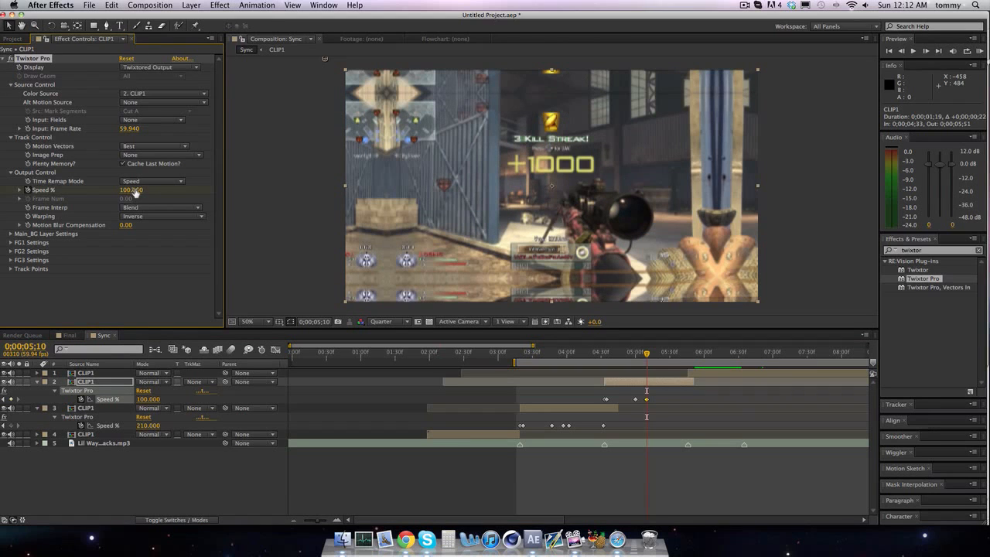
- Keyframe Twixtor's Speed % back to 10 at 0;00;05;15
key("Page_Down")
key("Page_Down")
key("Page_Down")
key("Page_Down")
key("Page_Down")
left_click(135, 190)
type("10")
key("Return")
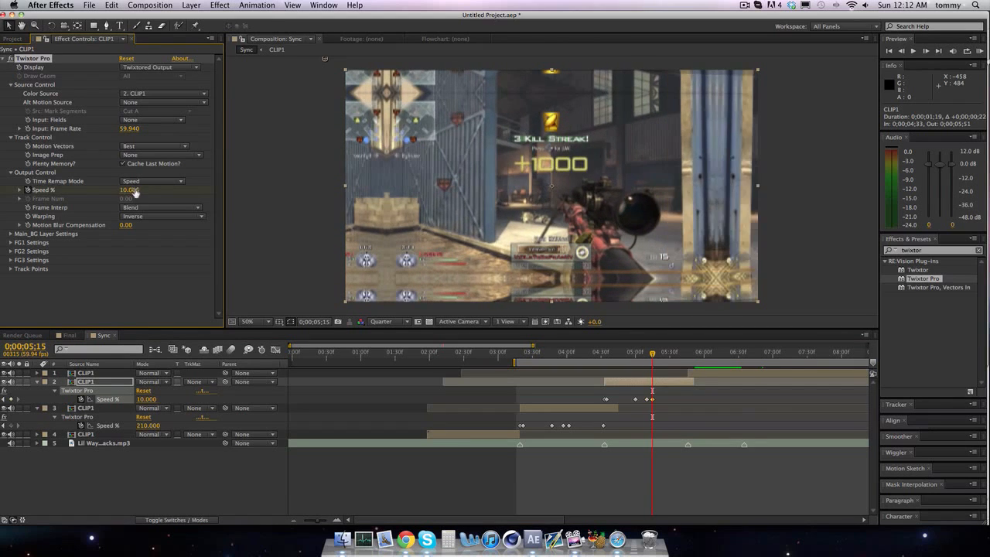
- Check the third segment frame by frame around its speed keyframes and on to the beat marker near 0;00;05;46
key("Page_Up")
key("Page_Up")
key("Page_Up")
key("Page_Up")
key("Page_Up")
key("Page_Up")
key("Page_Up")
key("Page_Up")
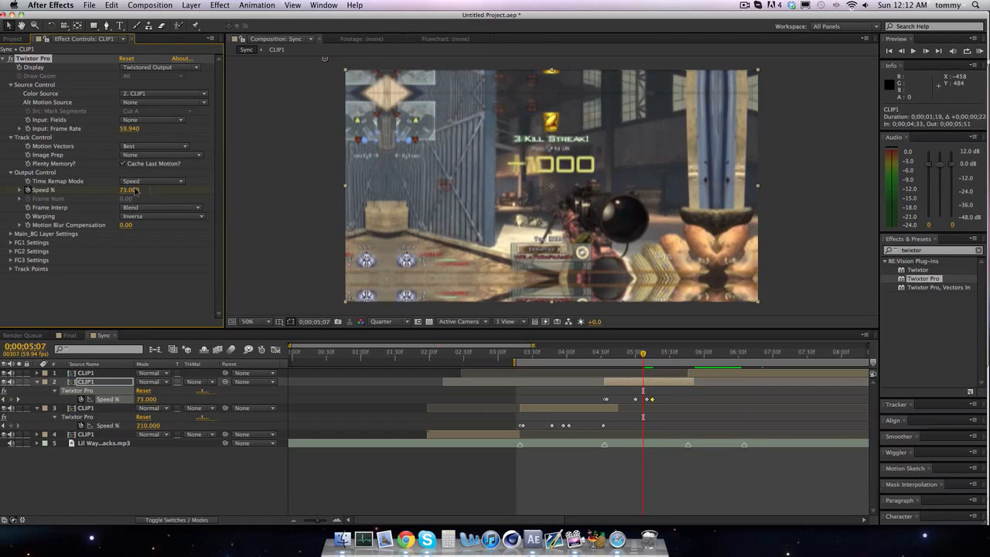
key("Page_Up")
key("Page_Up")
key("Page_Up")
key("Page_Up")
key("Page_Up")
key("Page_Up")
key("Page_Up")
key("Page_Down")
key("Page_Down")
key("Page_Down")
key("Page_Down")
key("Page_Down")
key("Page_Down")
key("Page_Down")
key("Page_Down")
key("Page_Down")
key("Page_Down")
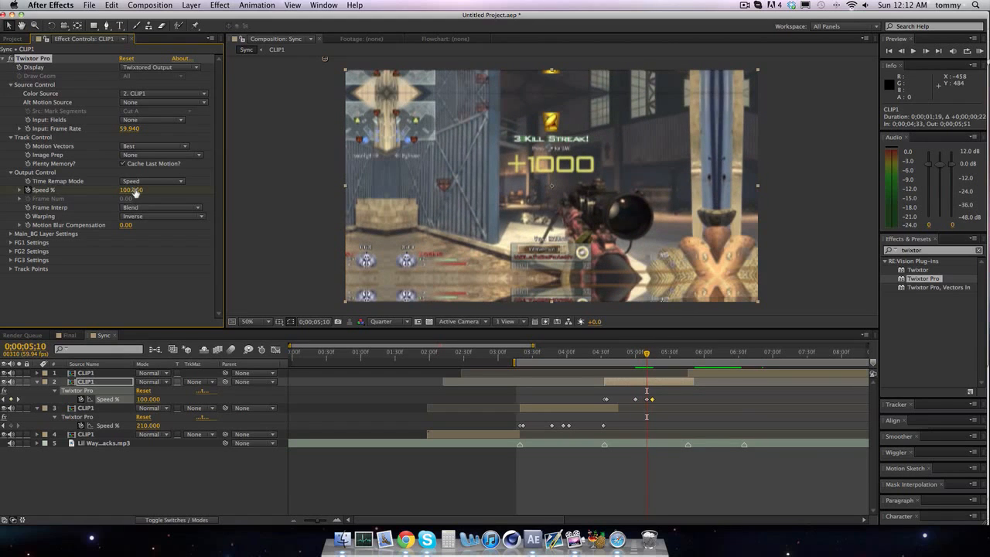
key("Page_Down")
key("Page_Down")
key("Page_Down")
key("Page_Down")
key("Page_Down")
key("Page_Down")
key("Page_Down")
key("Page_Down")
key("Page_Down")
key("Page_Down")
key("Page_Down")
key("Page_Down")
key("Page_Down")
key("Page_Down")
key("Page_Down")
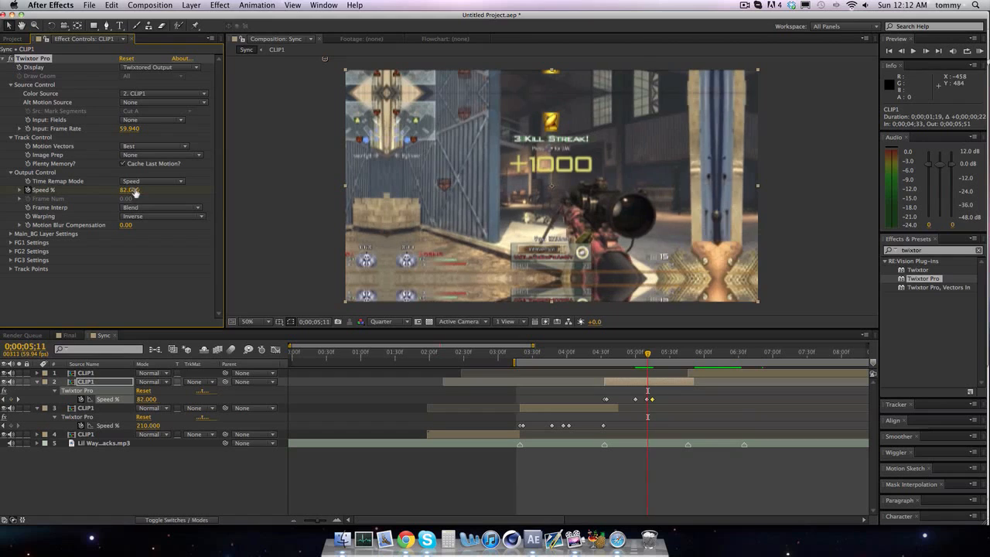
key("Page_Down")
key("Page_Down")
key("Page_Down")
key("Page_Down")
key("Page_Down")
key("Page_Down")
key("Page_Down")
key("Page_Down")
key("Page_Down")
key("Page_Down")
key("Page_Down")
key("Page_Down")
key("Page_Down")
key("Page_Down")
key("Page_Down")
key("Page_Down")
key("Page_Down")
key("Page_Down")
key("Page_Down")
key("Page_Down")
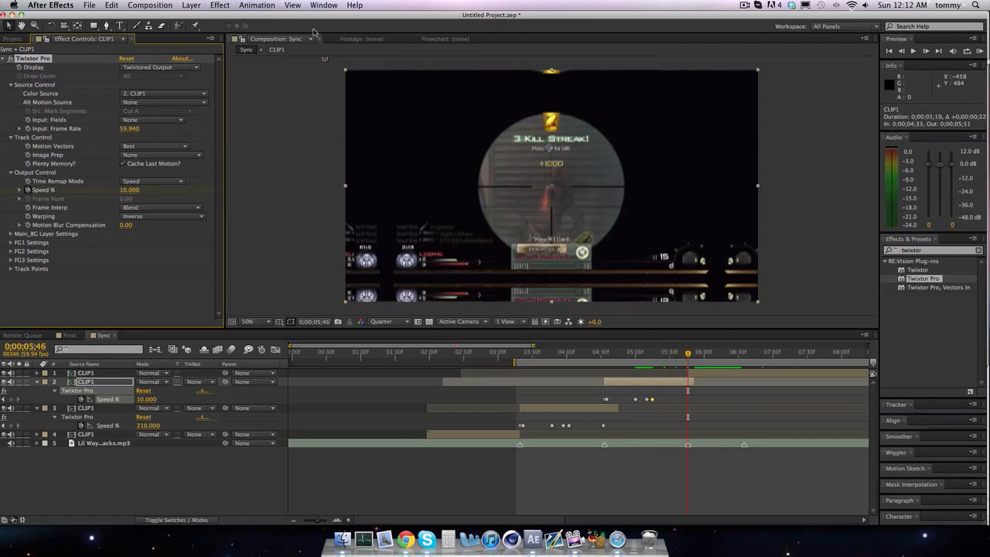
left_click_drag(643, 395, 662, 404)
left_click(663, 401)
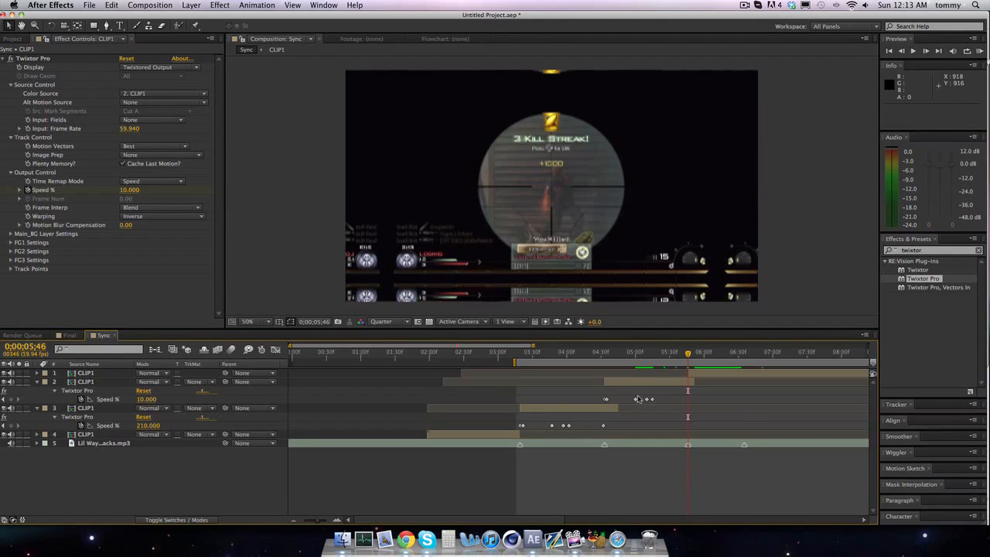
left_click(636, 400)
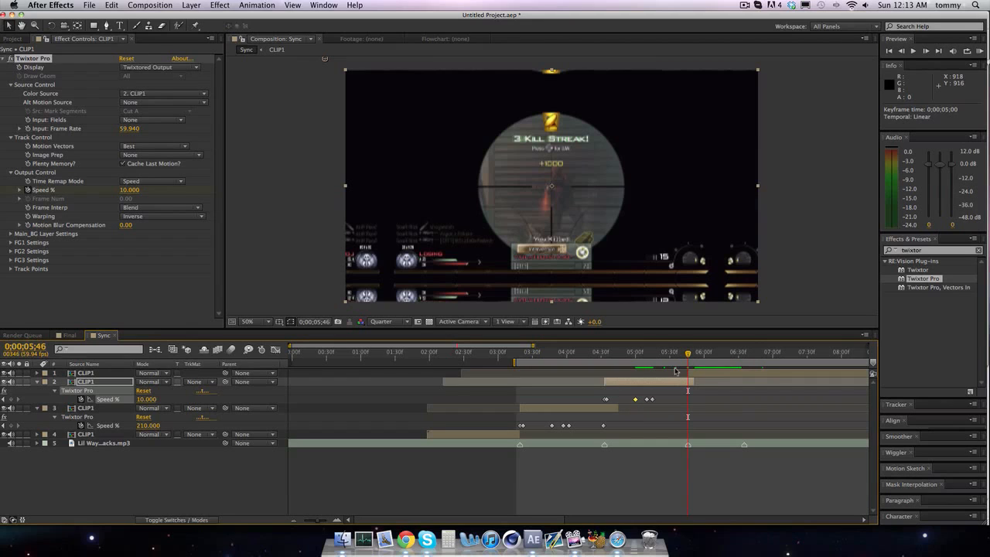
- Keyframe Speed % at 0;00;05;45, trying 210 before settling on 200, and check the frames around the beat marker
key("Page_Up")
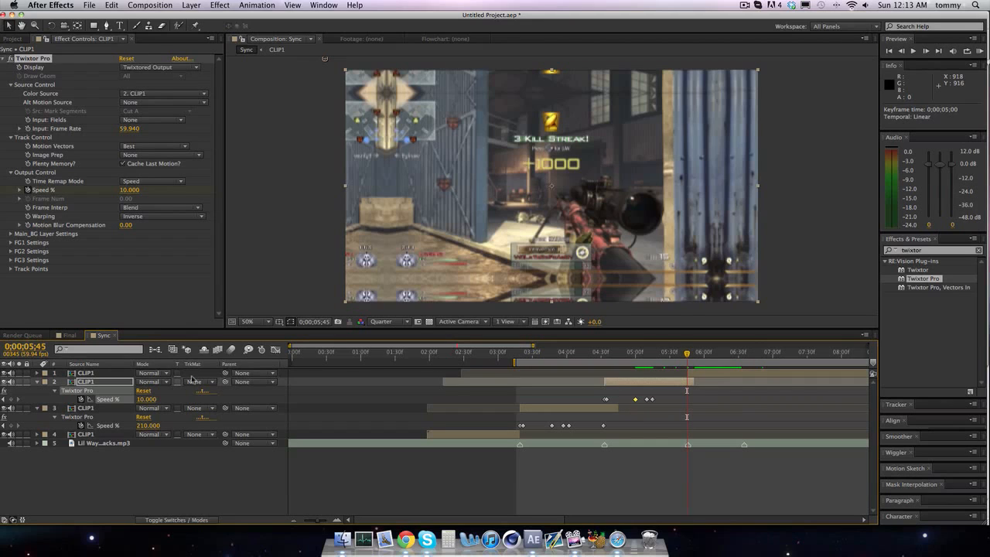
left_click(145, 401)
key("Return")
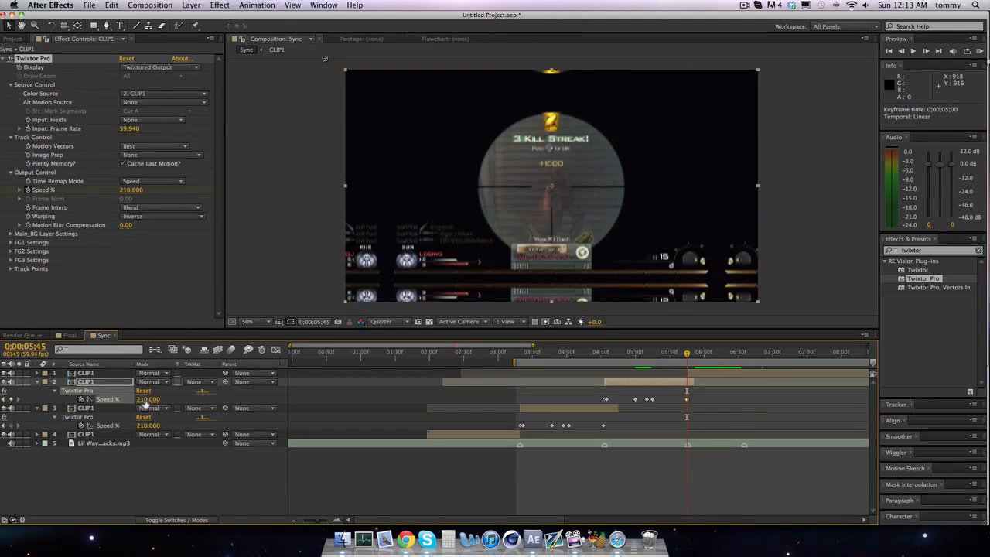
left_click(145, 399)
type("2")
key("Return")
key("Page_Down")
key("Page_Down")
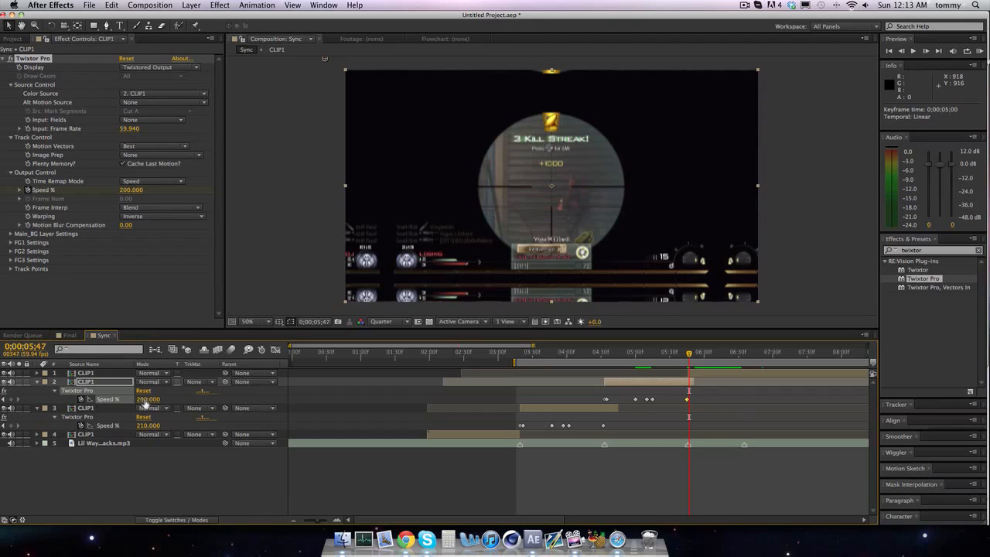
key("Page_Up")
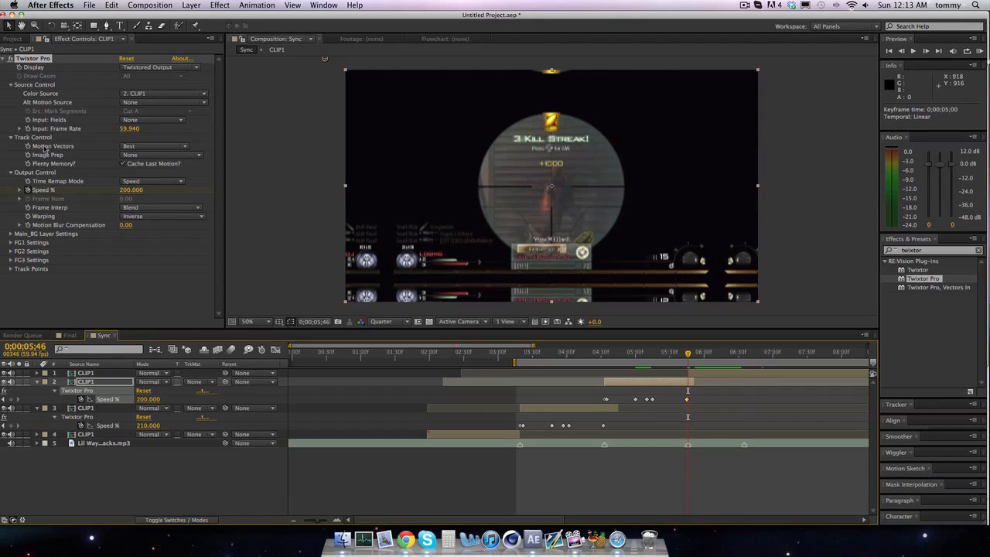